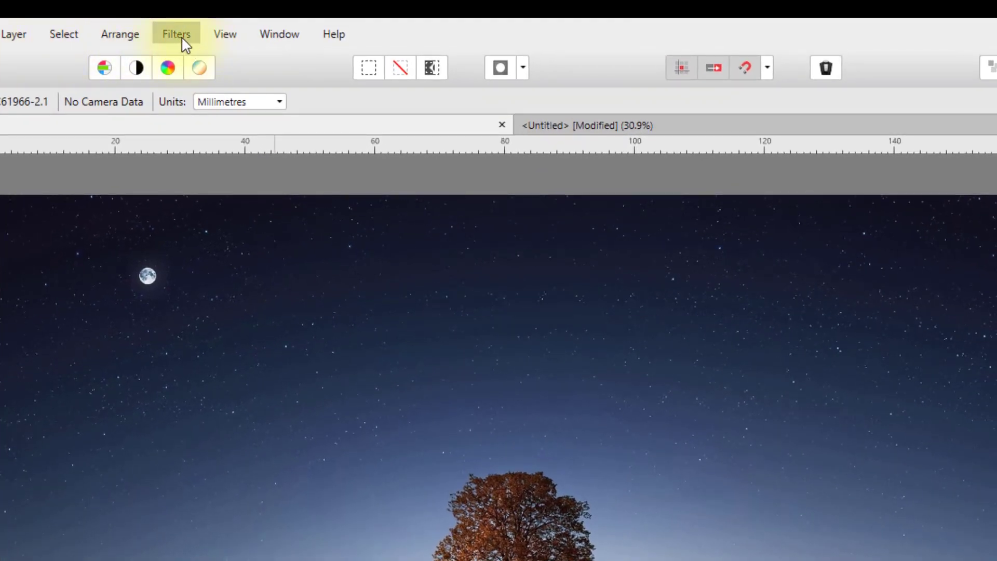
# Look through the filter categories and the live filters available for the image layer.
pyautogui.click(183, 42)
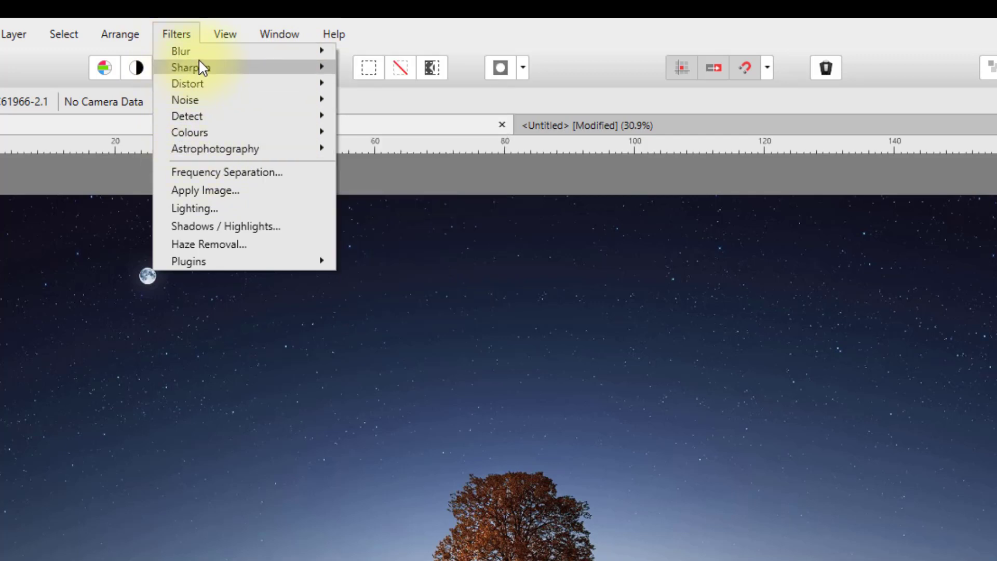
pyautogui.moveTo(274, 55)
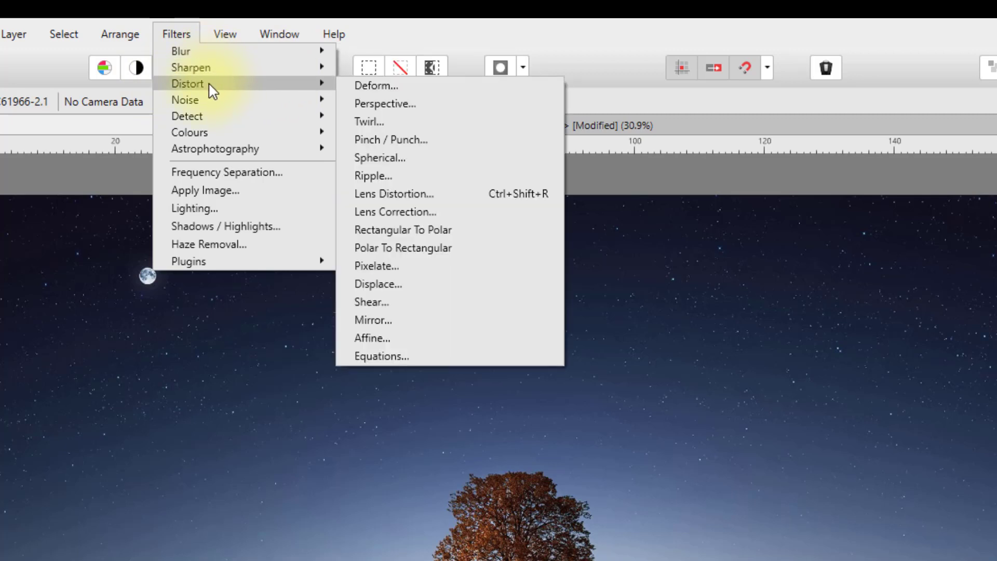
pyautogui.moveTo(207, 120)
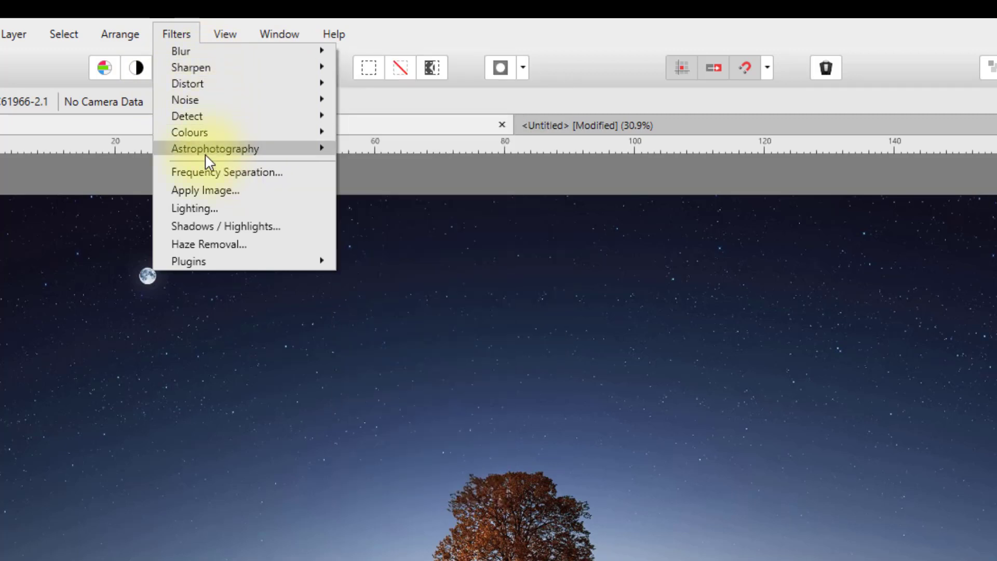
pyautogui.moveTo(218, 154)
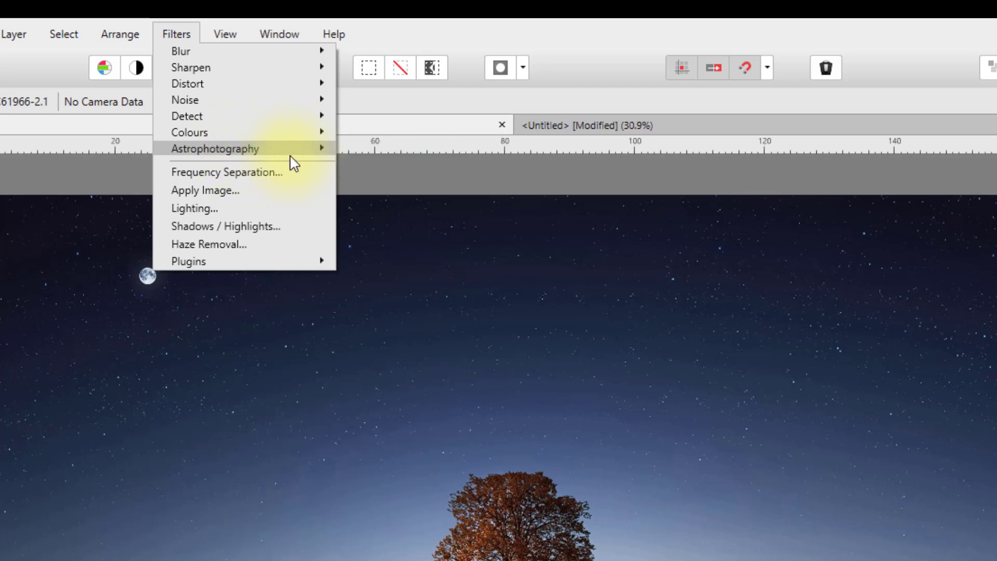
pyautogui.moveTo(288, 154)
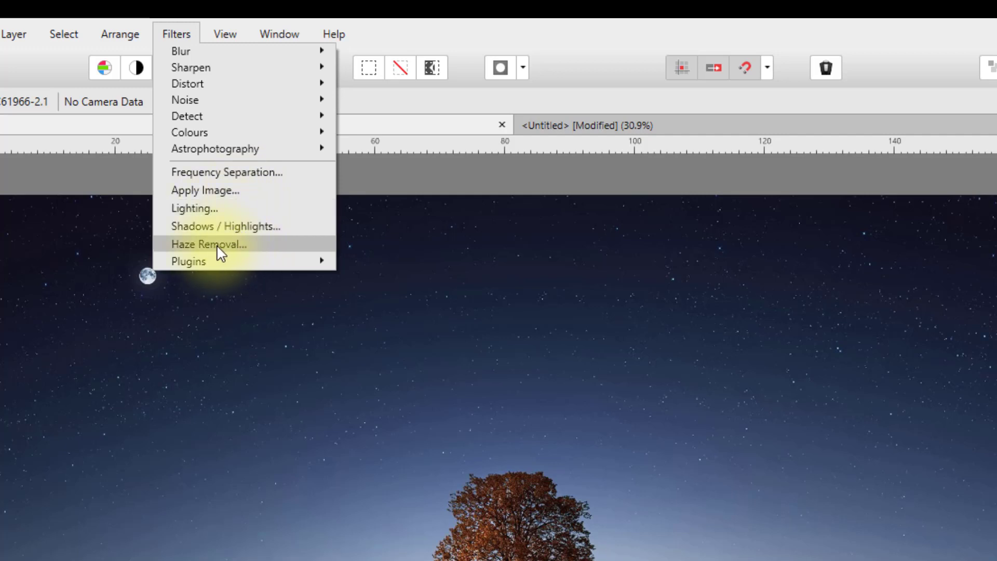
pyautogui.click(186, 35)
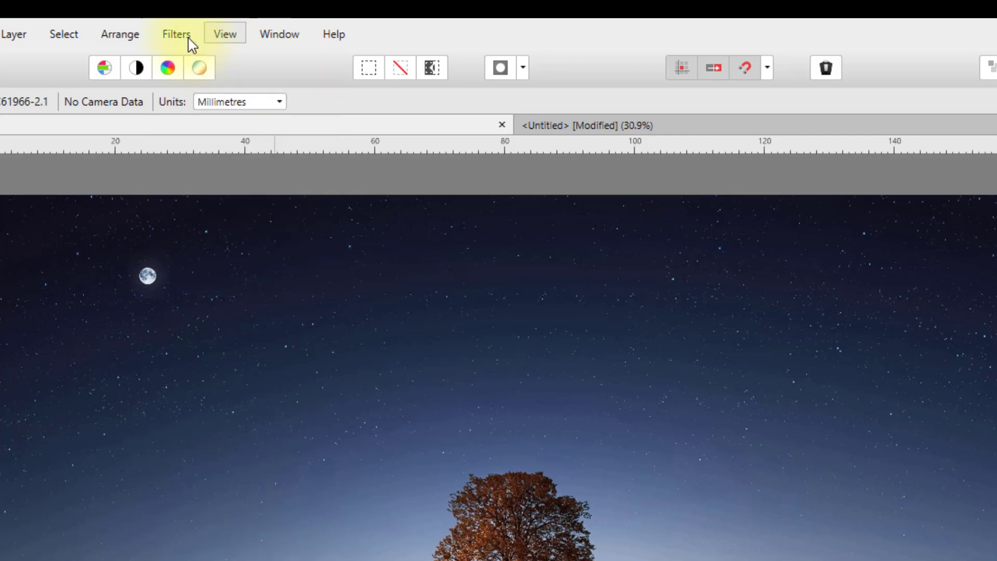
pyautogui.click(186, 34)
pyautogui.moveTo(338, 35)
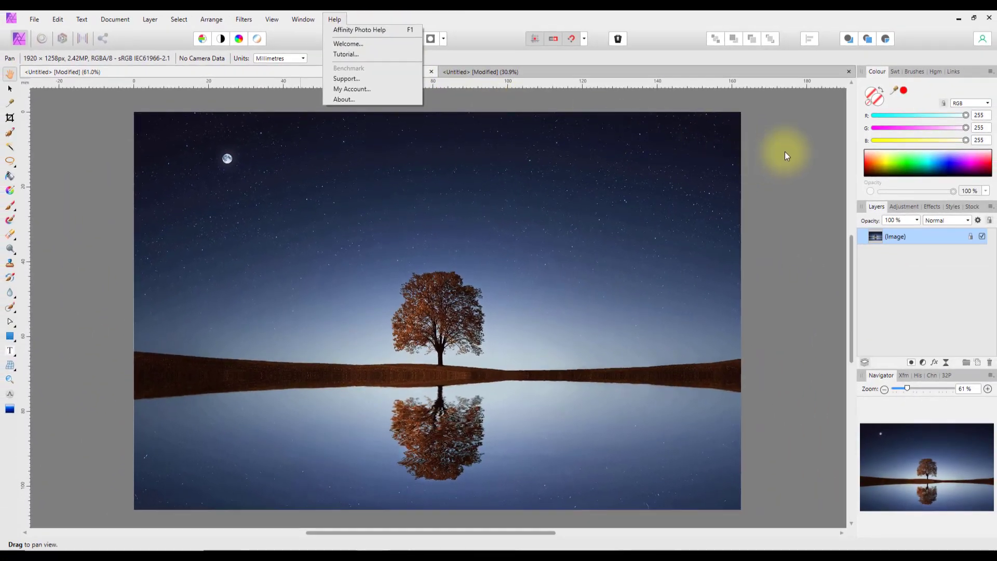
pyautogui.click(784, 151)
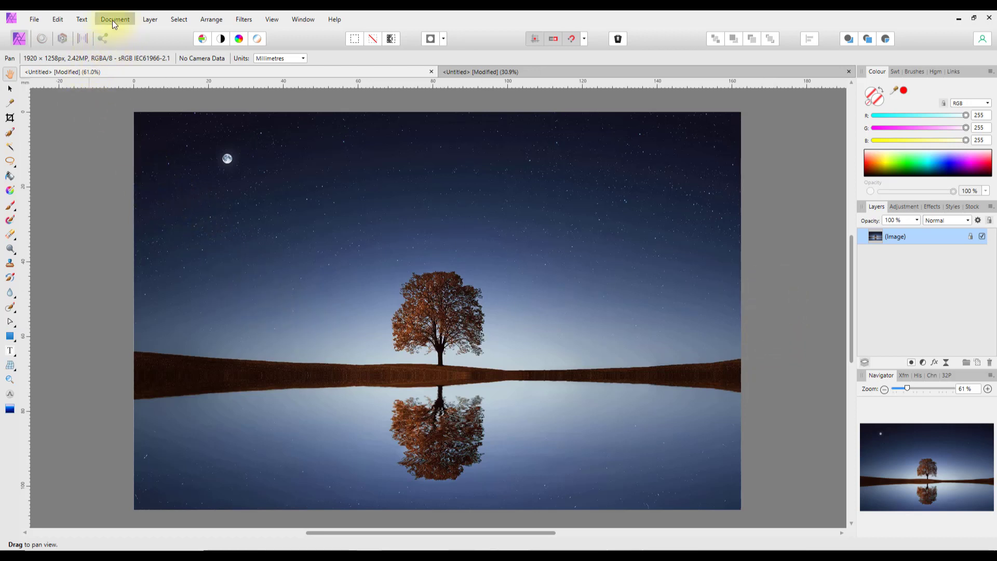
pyautogui.click(56, 21)
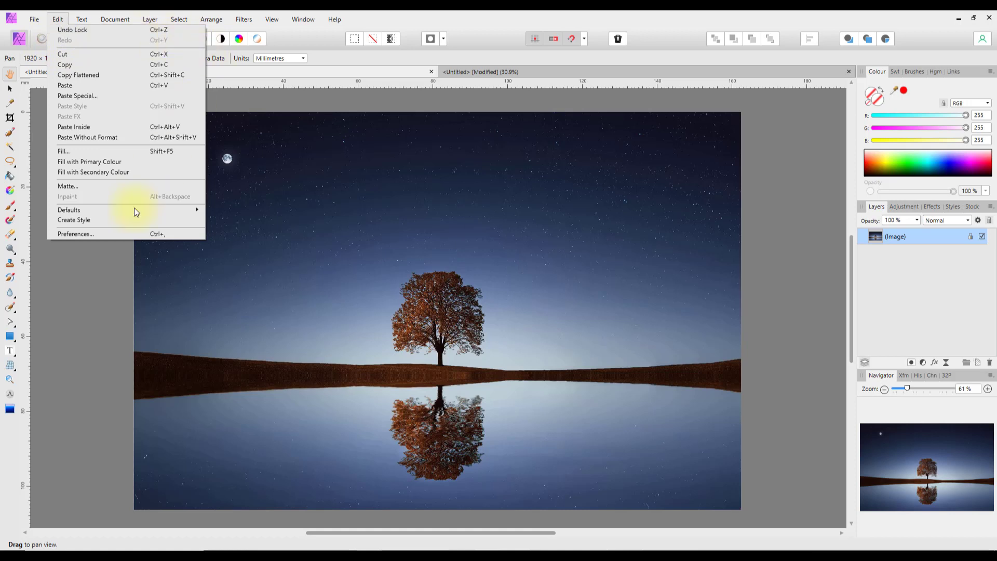
pyautogui.click(84, 364)
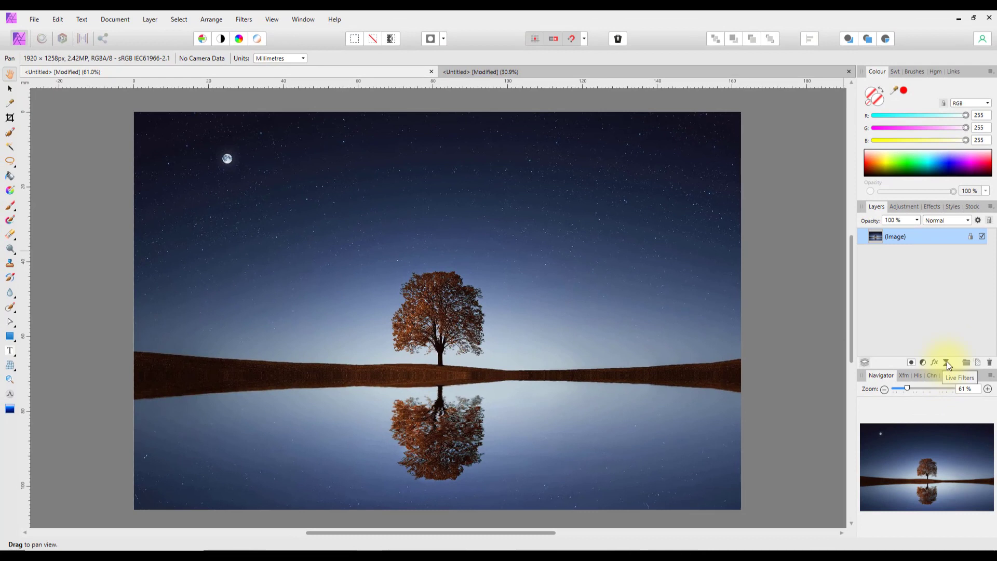
pyautogui.click(945, 362)
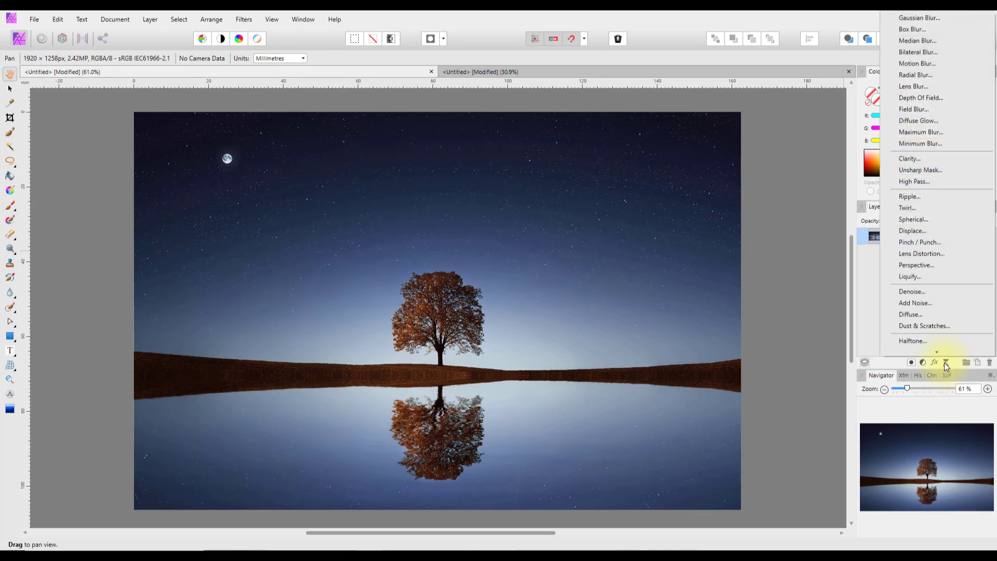
pyautogui.scroll(-2, 961, 137)
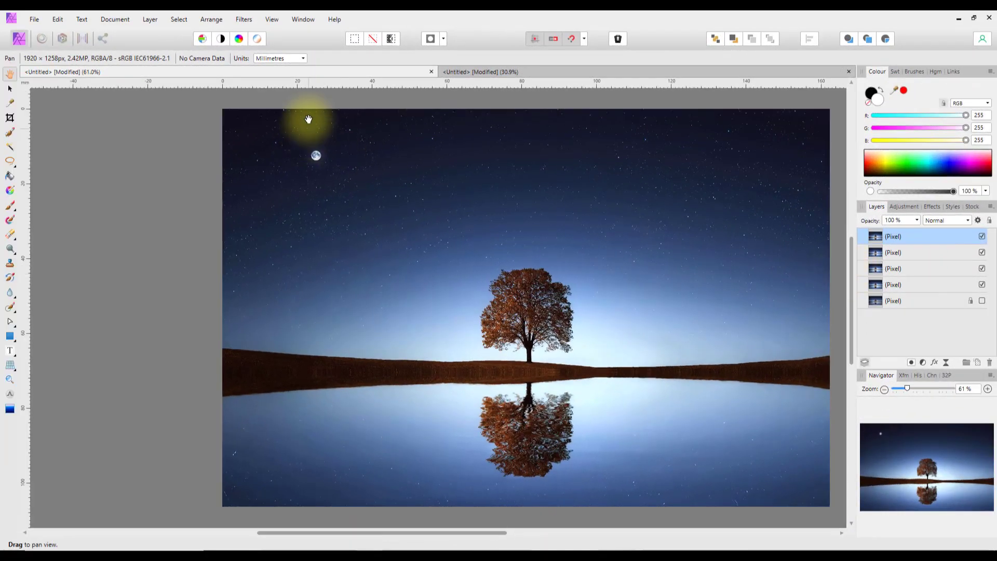
# Apply an Average blur to the topmost pixel layer and set its blend mode to Hard Light.
pyautogui.click(244, 19)
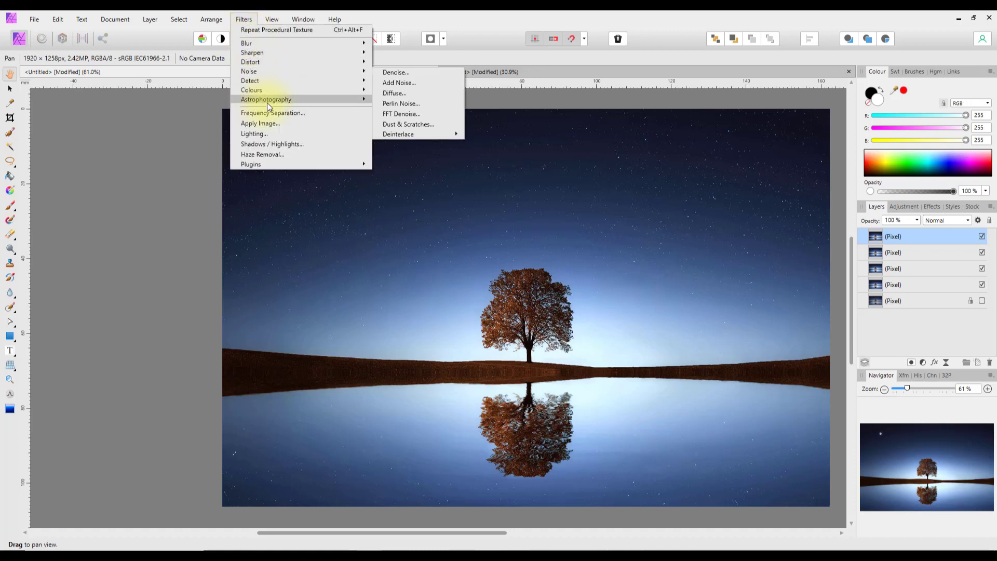
pyautogui.moveTo(271, 48)
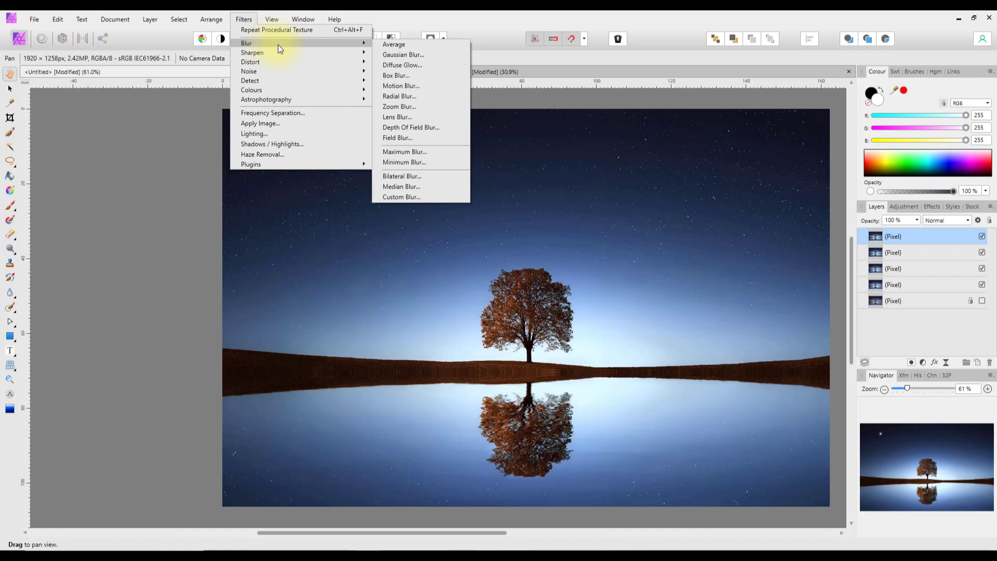
pyautogui.click(394, 45)
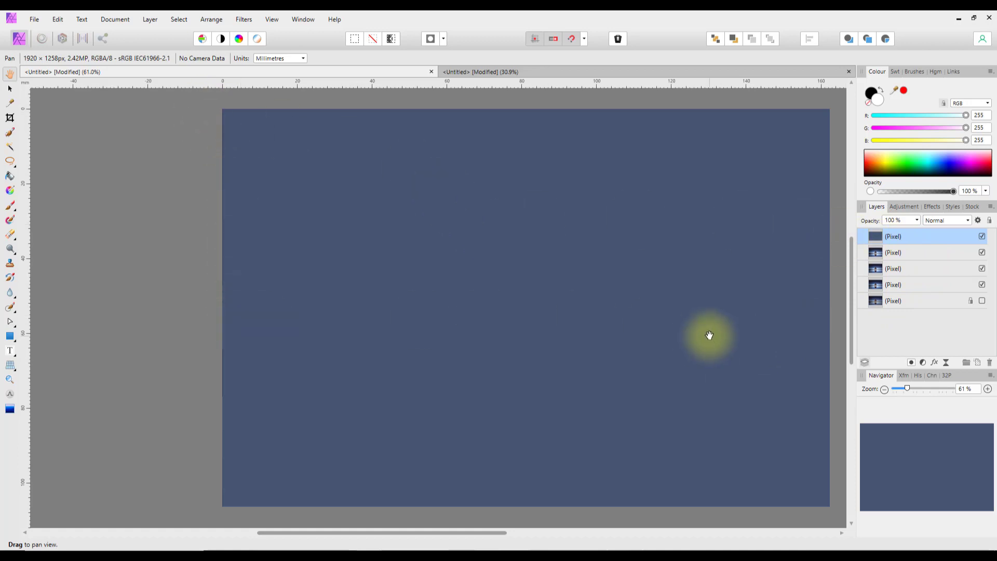
pyautogui.click(970, 221)
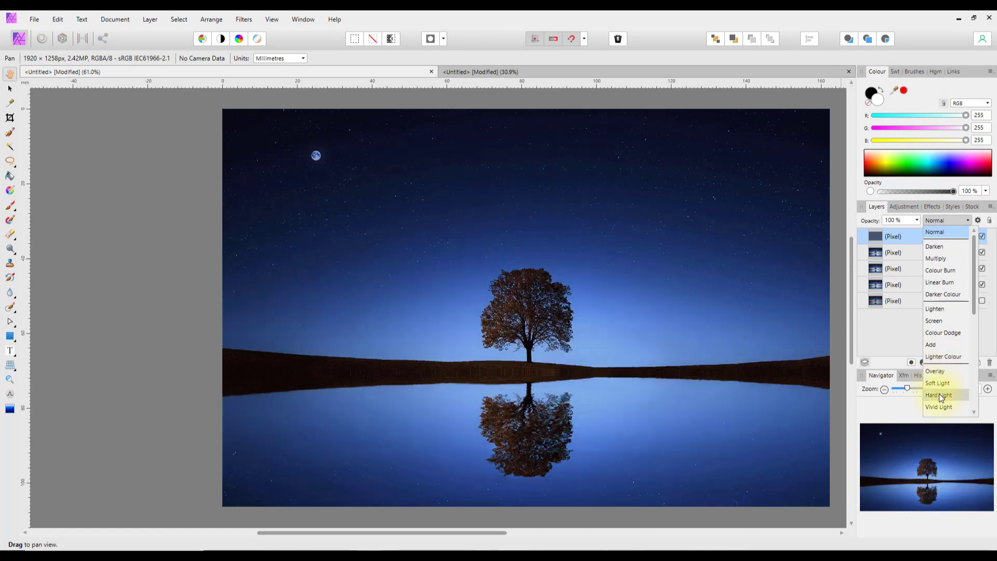
pyautogui.click(941, 394)
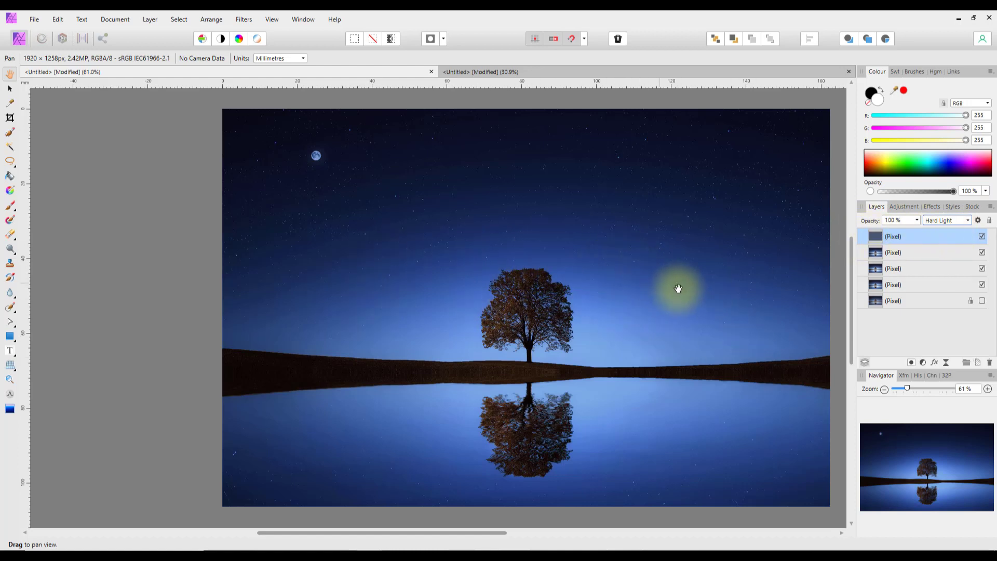
# Hide the averaged layer and set up a Zoom Blur with an 82.8 px radius on the second pixel layer.
pyautogui.click(982, 237)
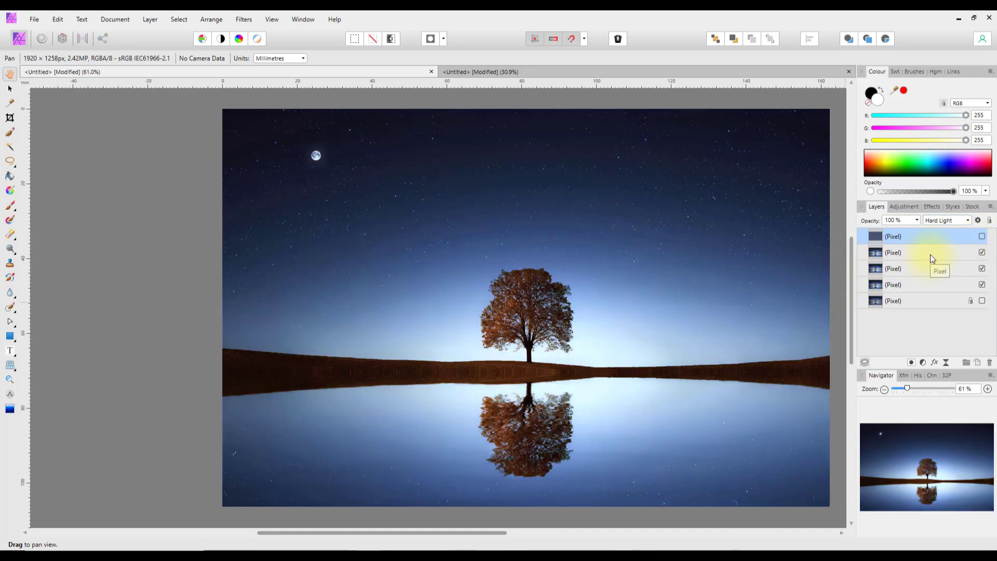
pyautogui.click(930, 255)
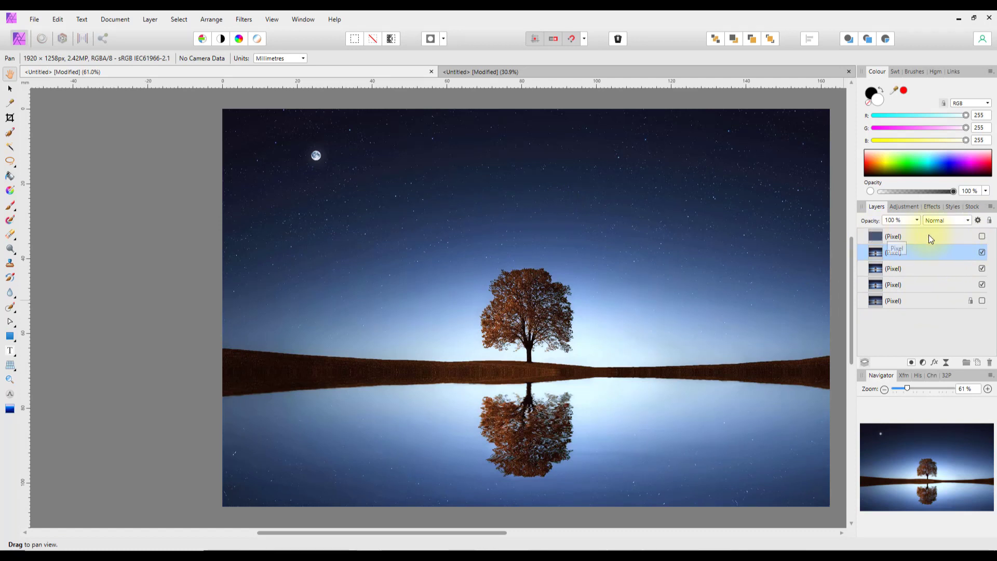
pyautogui.click(245, 20)
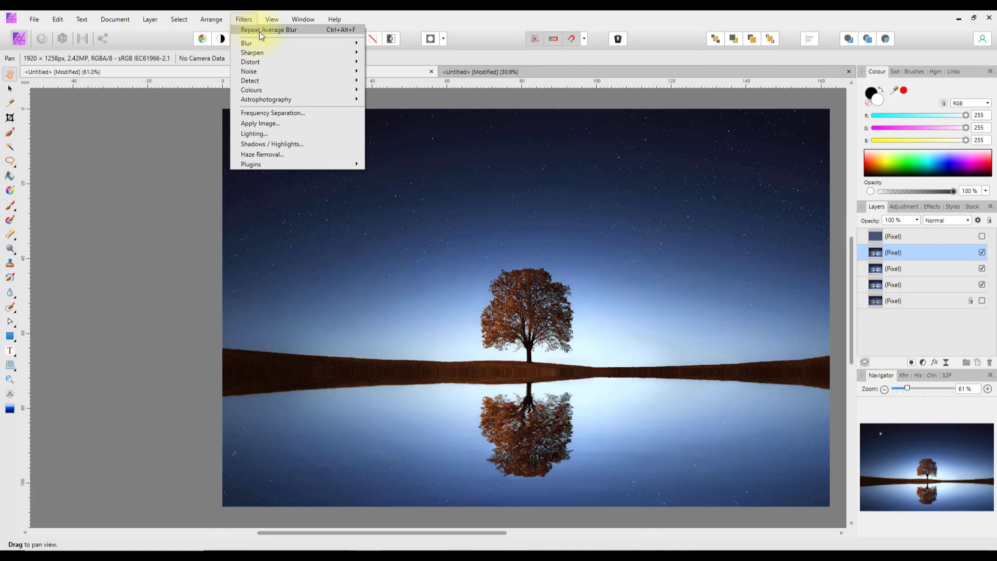
pyautogui.moveTo(321, 43)
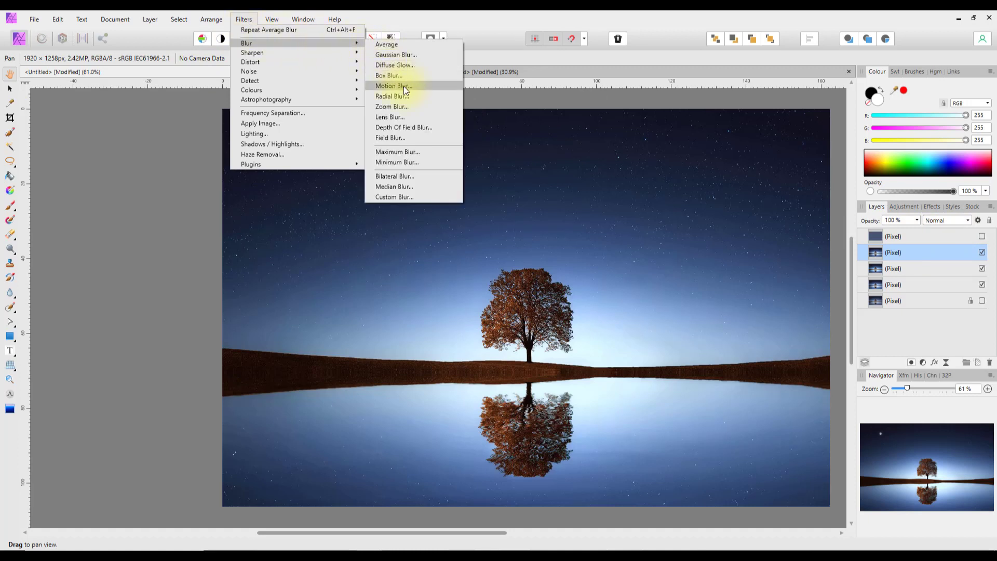
pyautogui.click(383, 108)
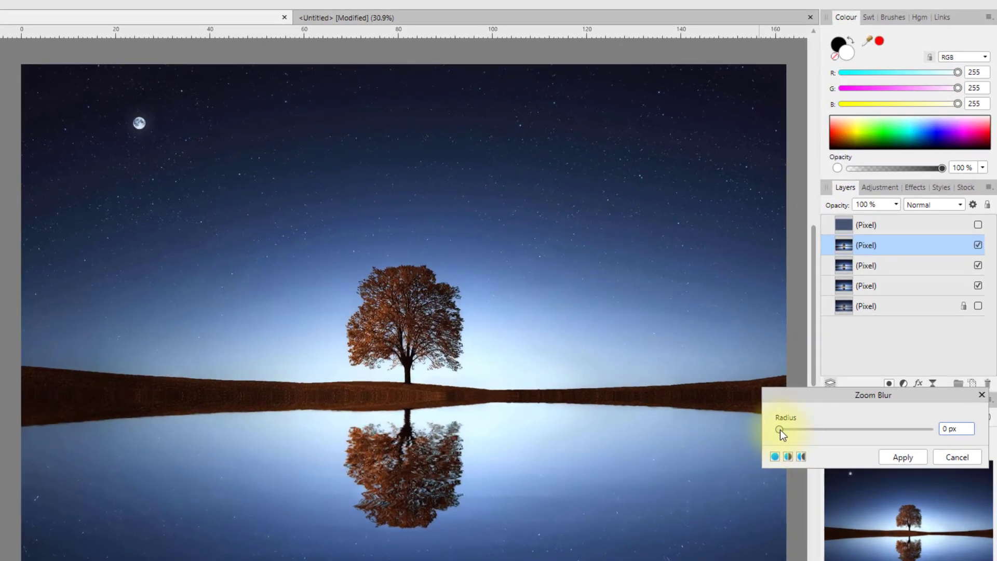
pyautogui.moveTo(820, 402); pyautogui.dragTo(923, 432)
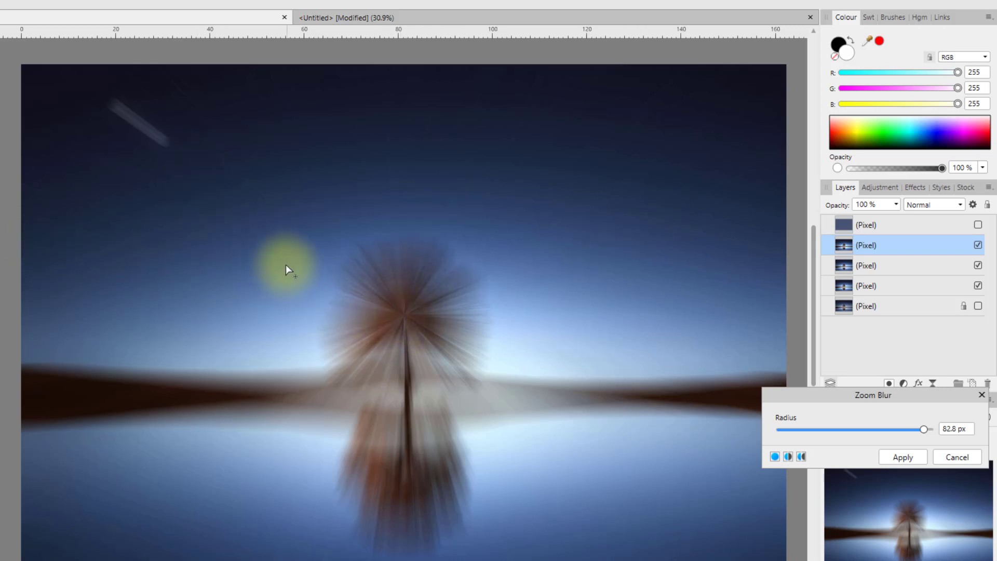
# Try several zoom blur centres across the picture, place the centre on the strip of land left of the tree and apply the filter.
pyautogui.click(123, 105)
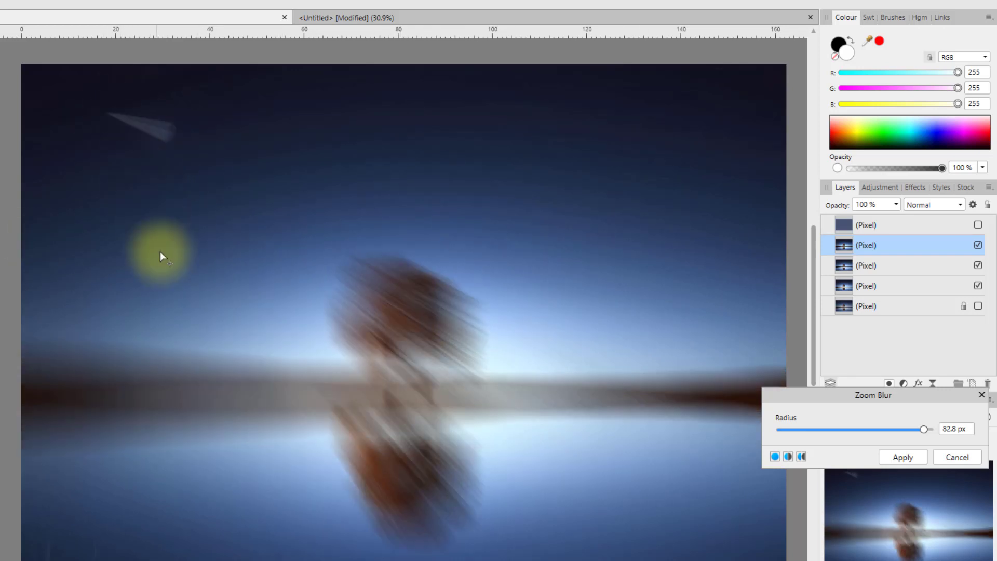
pyautogui.moveTo(160, 254)
pyautogui.mouseDown()
pyautogui.moveTo(157, 337)
pyautogui.moveTo(138, 406)
pyautogui.mouseUp()
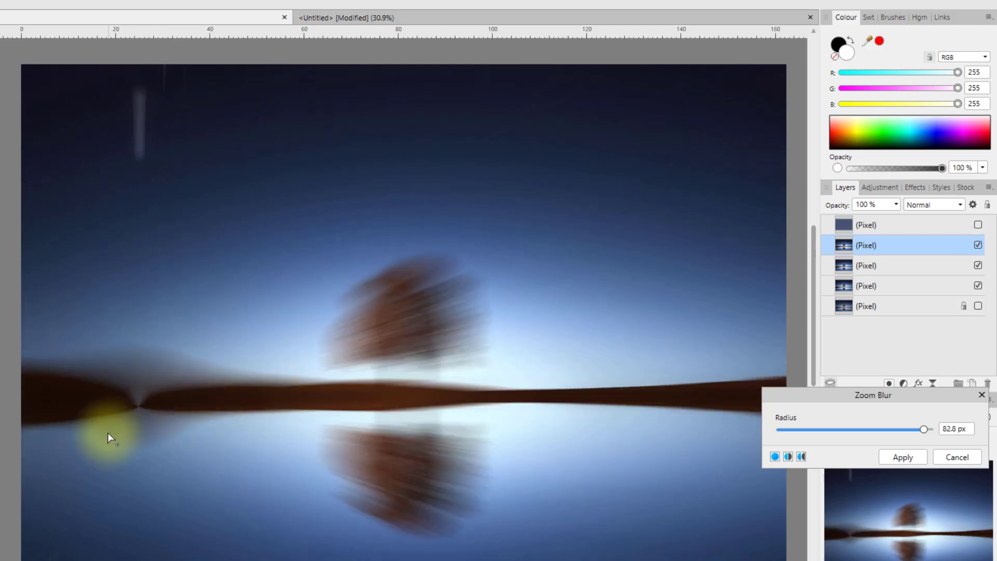
pyautogui.click(732, 389)
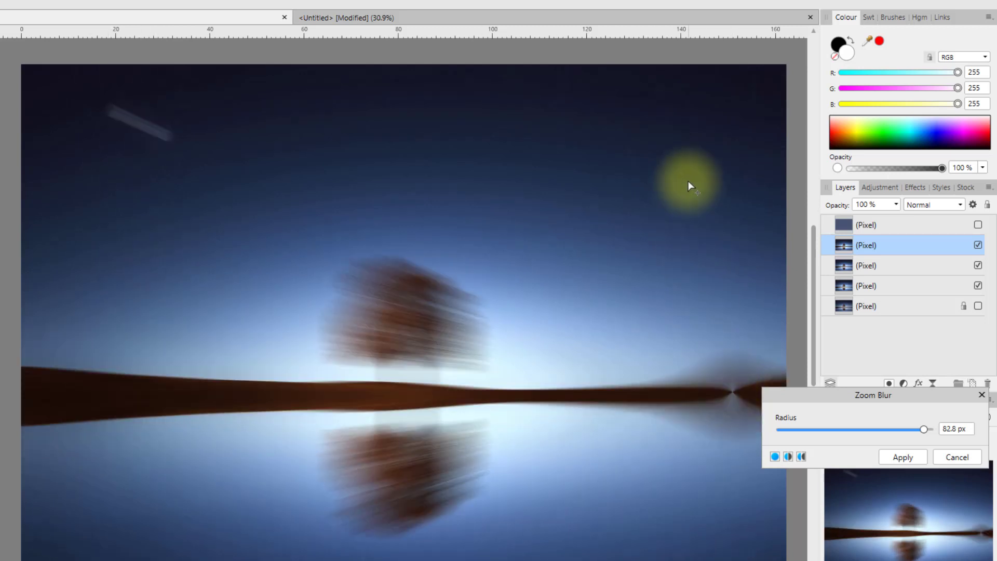
pyautogui.click(688, 180)
pyautogui.click(673, 129)
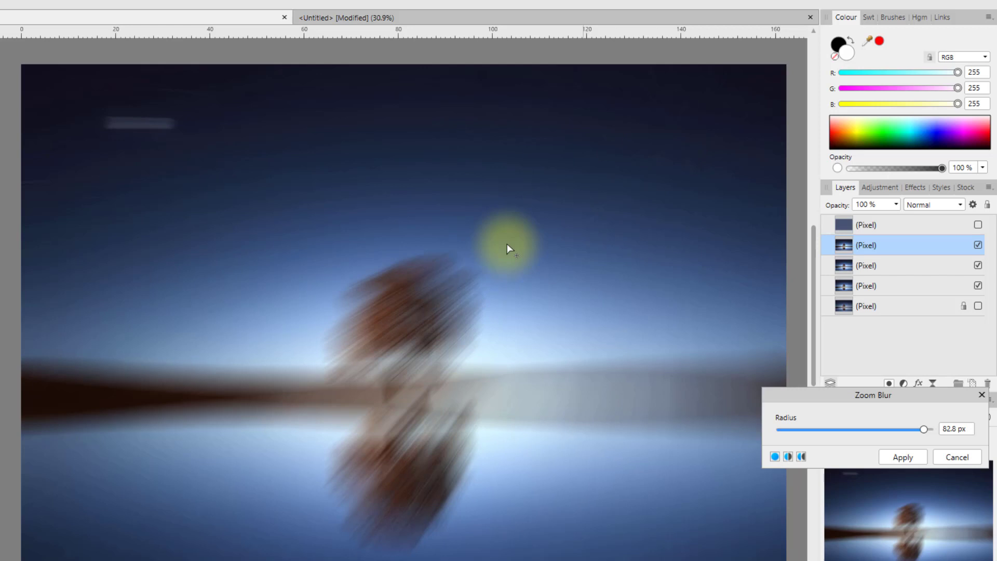
pyautogui.click(205, 246)
pyautogui.click(170, 314)
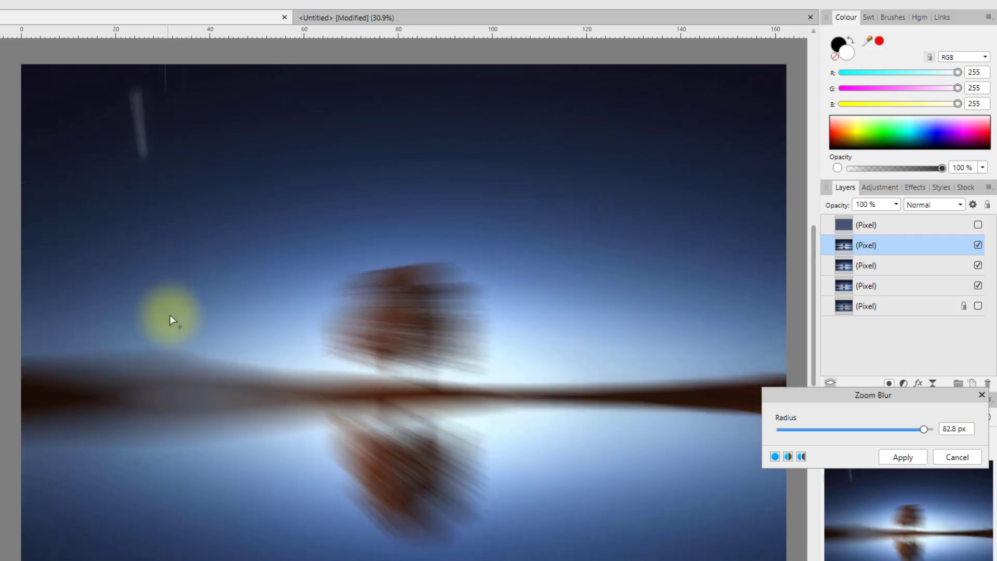
pyautogui.click(314, 365)
pyautogui.click(234, 385)
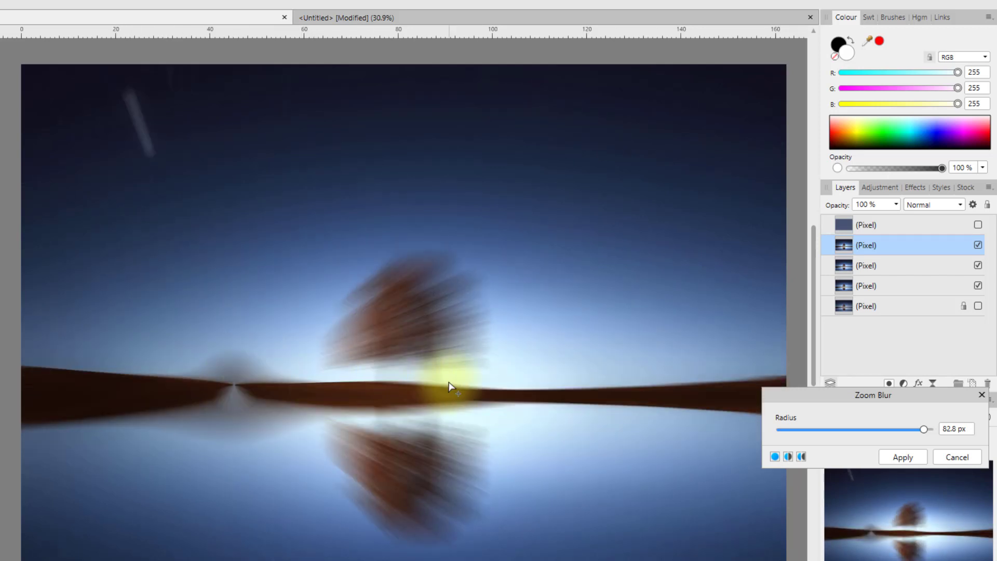
pyautogui.click(908, 457)
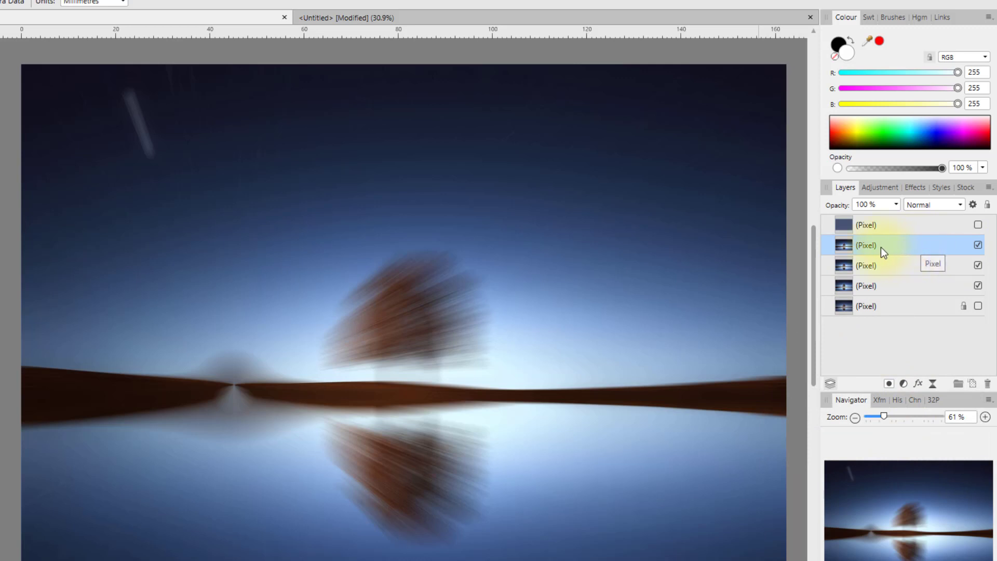
# Hide the zoom-blurred layer and select the third pixel layer.
pyautogui.click(978, 245)
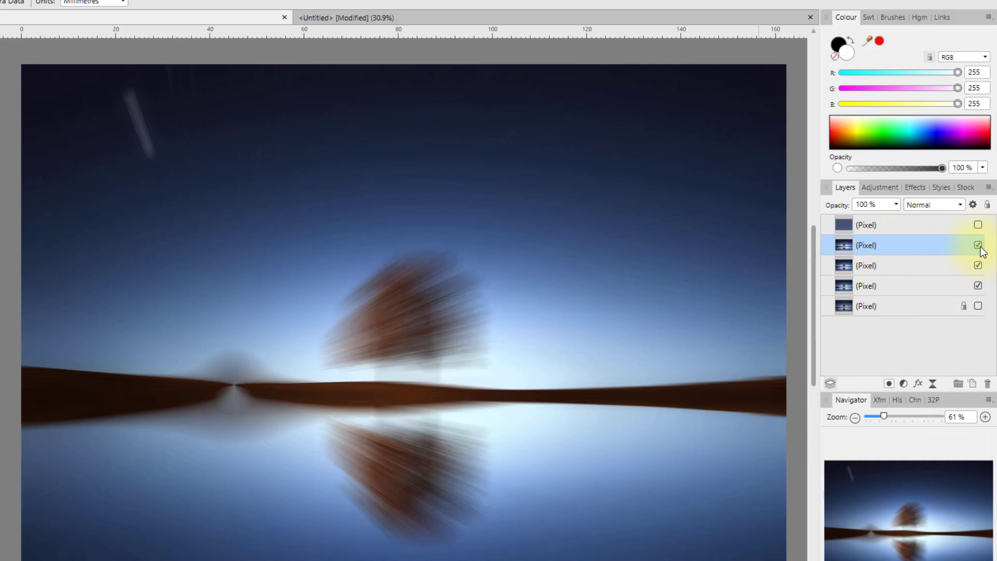
pyautogui.click(912, 266)
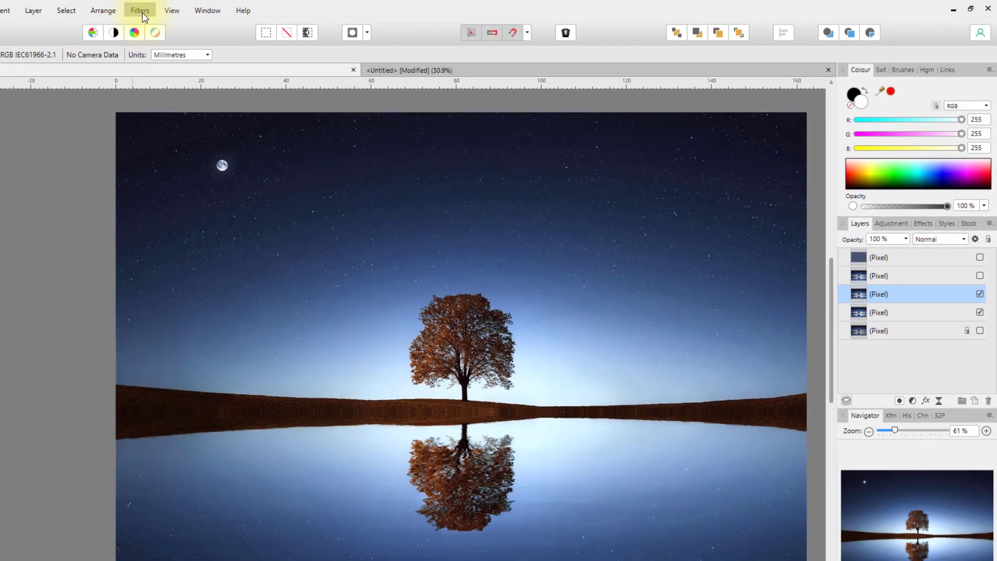
# Try the Polar To Rectangular distortion on the third pixel layer, and undo it.
pyautogui.click(139, 9)
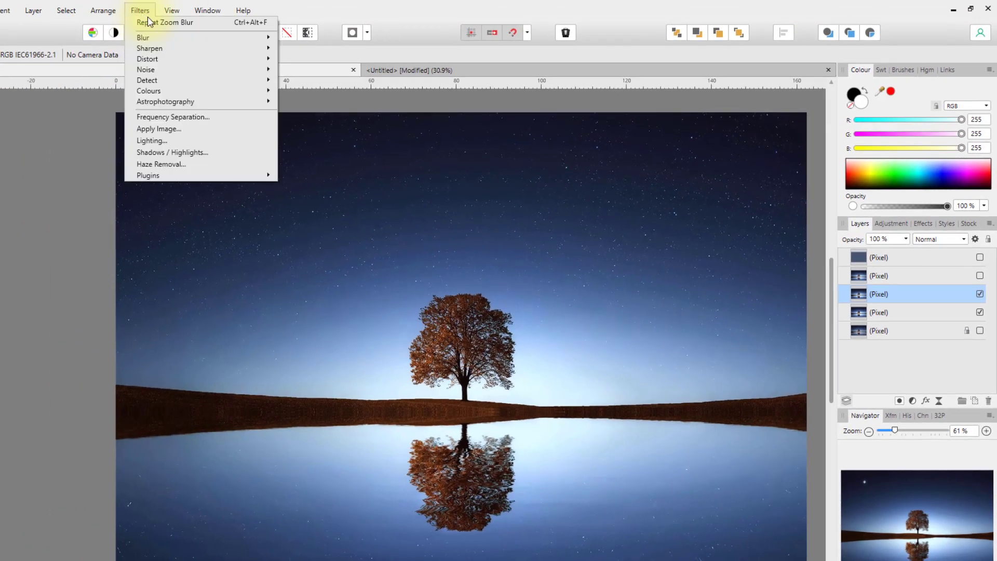
pyautogui.moveTo(247, 41)
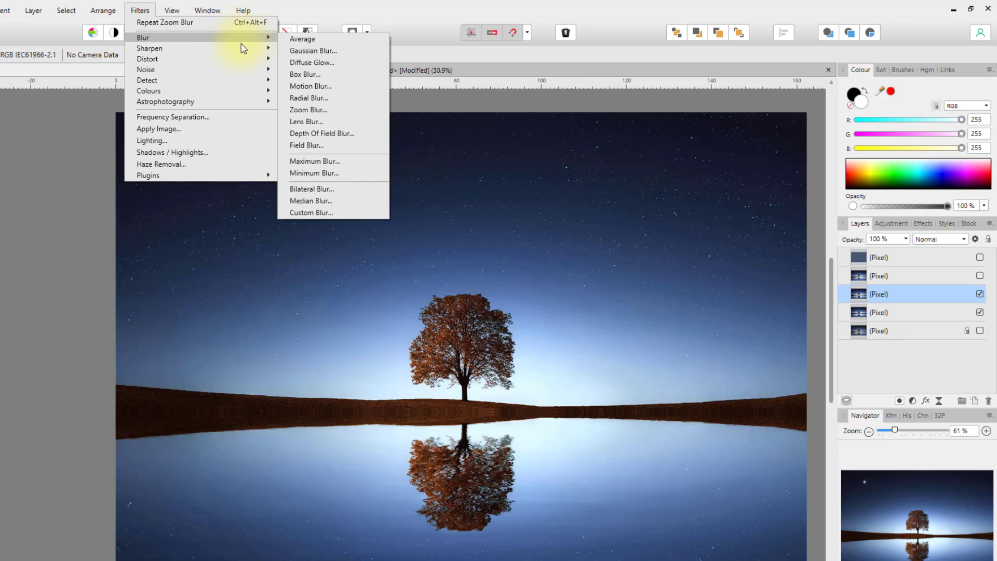
pyautogui.moveTo(212, 52)
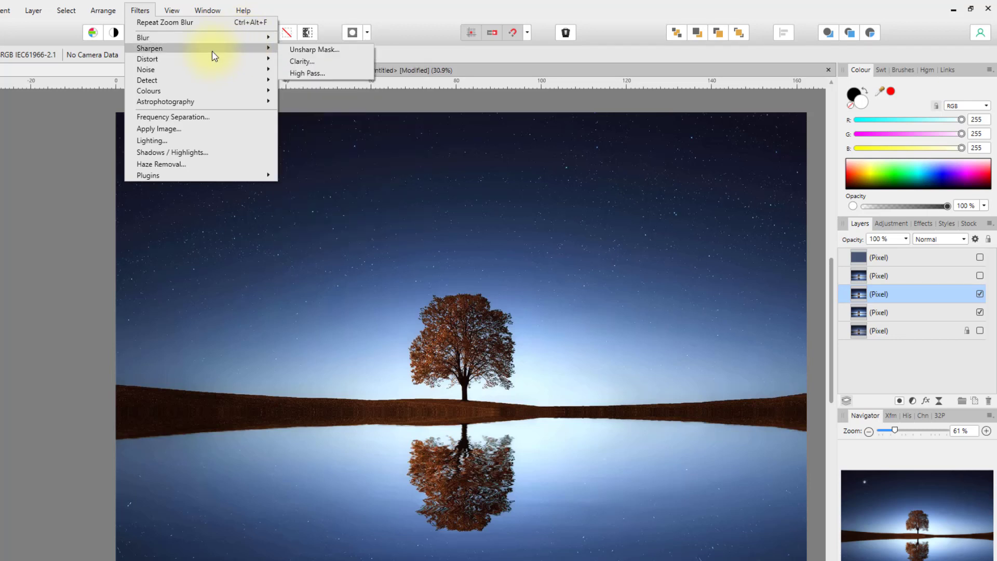
pyautogui.moveTo(239, 61)
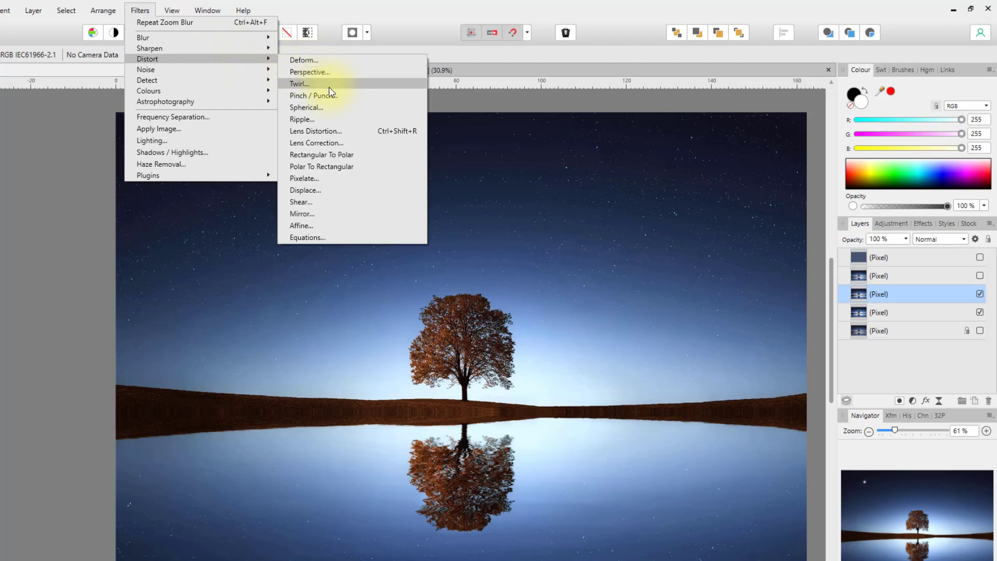
pyautogui.click(336, 168)
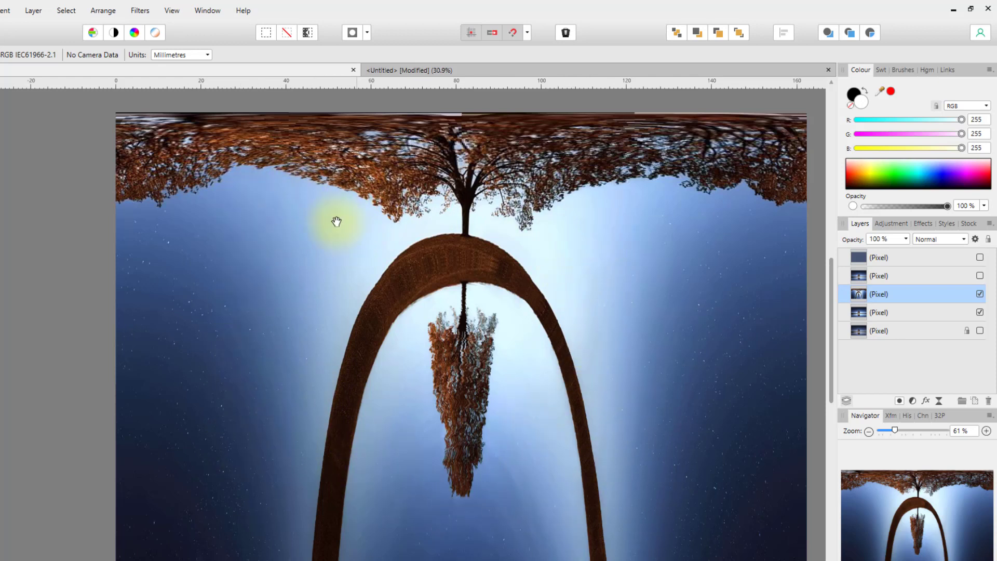
pyautogui.scroll(-2, 348, 303)
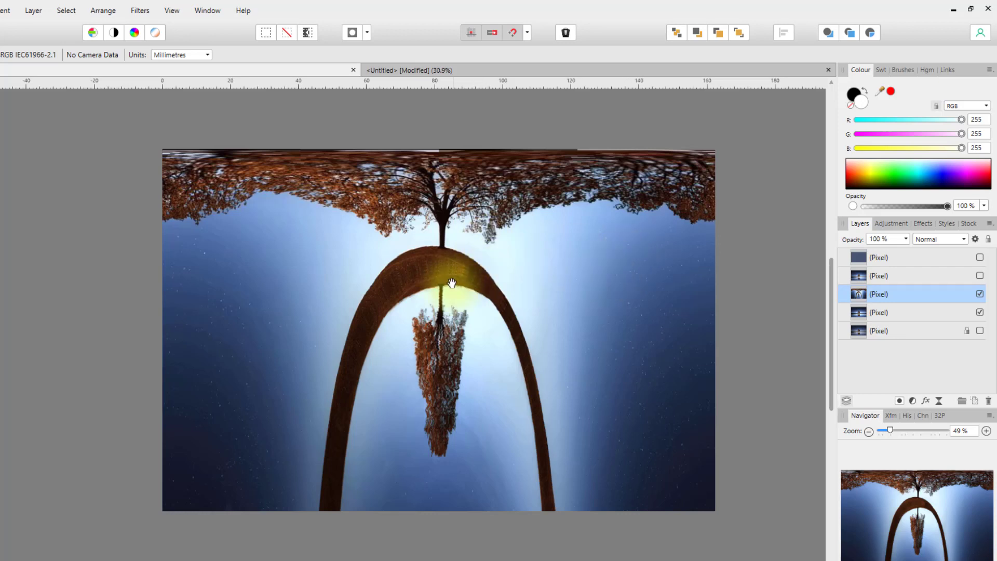
pyautogui.hotkey('ctrl', 'z')
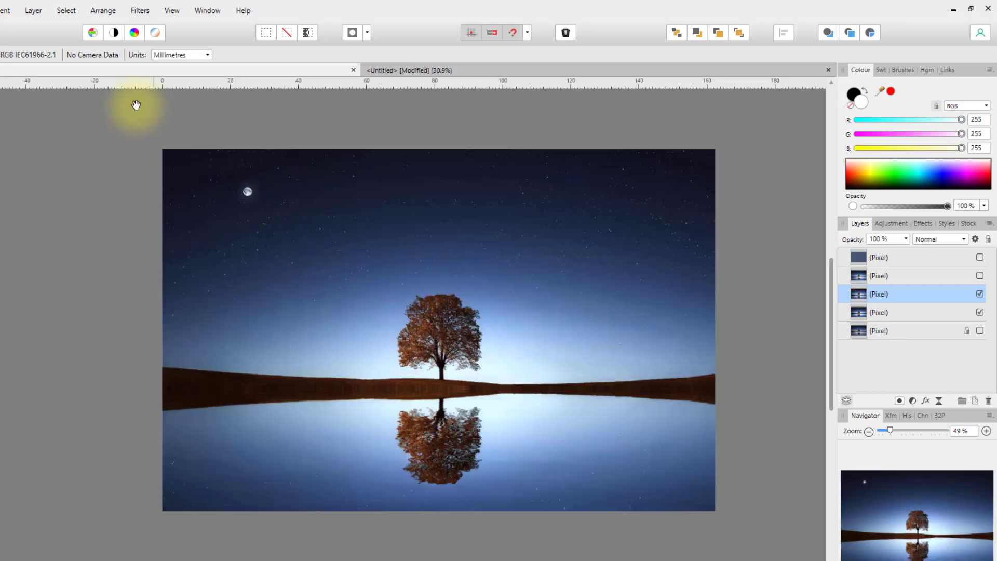
# Apply the Rectangular To Polar distortion to the third pixel layer and hide that layer.
pyautogui.click(139, 10)
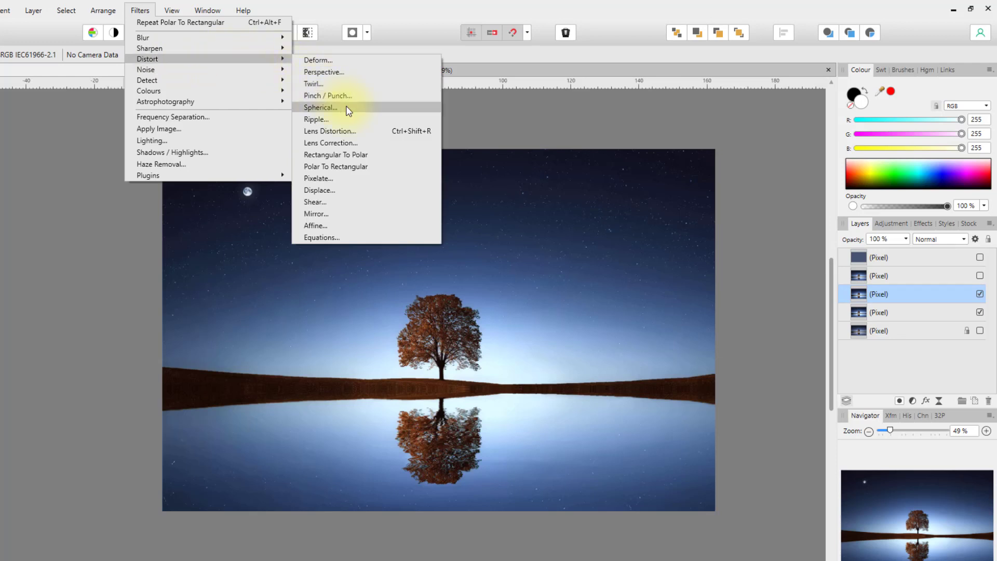
pyautogui.click(345, 155)
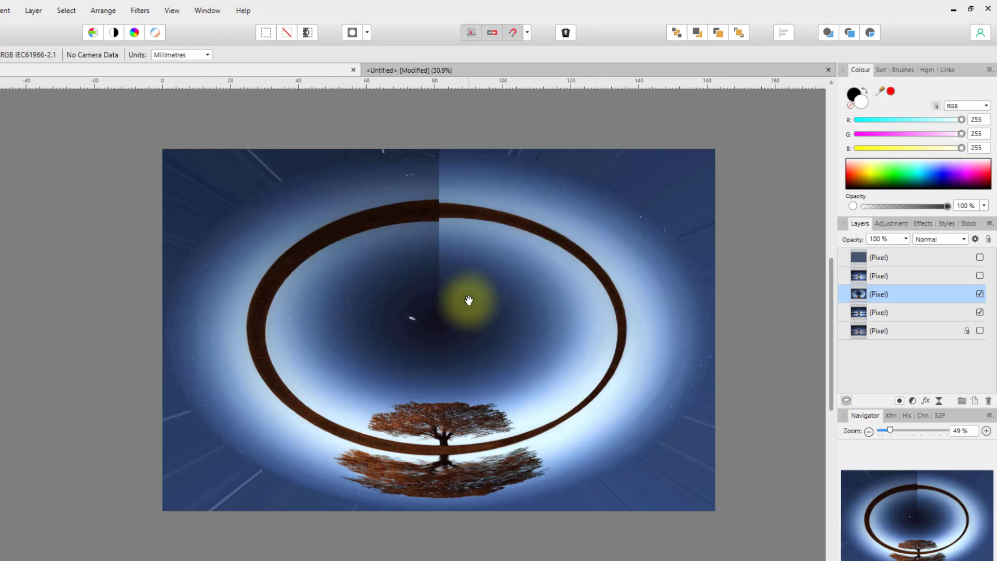
pyautogui.click(981, 295)
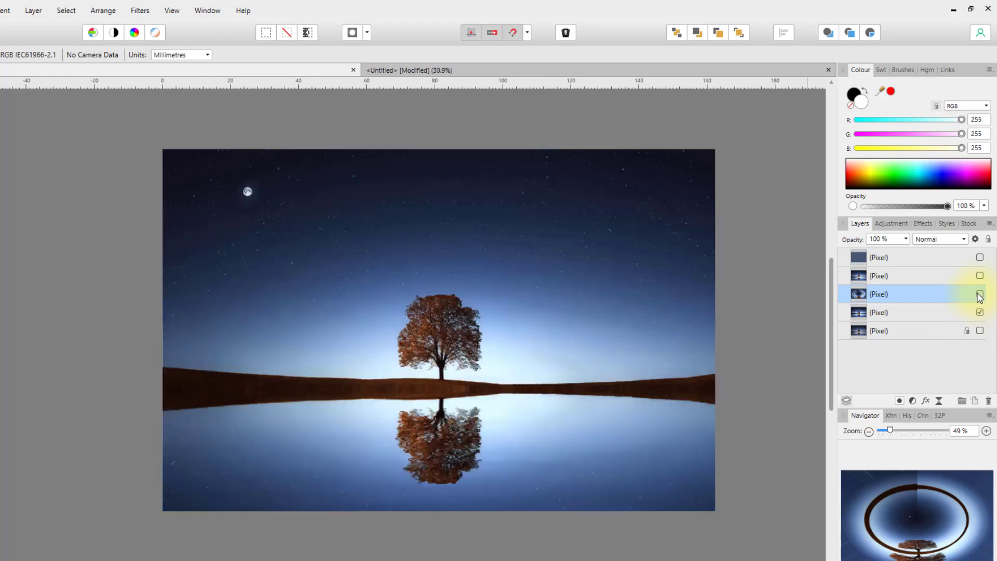
# Set up a Mirror distortion on the fourth pixel layer with 4 mirrors, a 315° input angle and a 45° output angle.
pyautogui.click(912, 318)
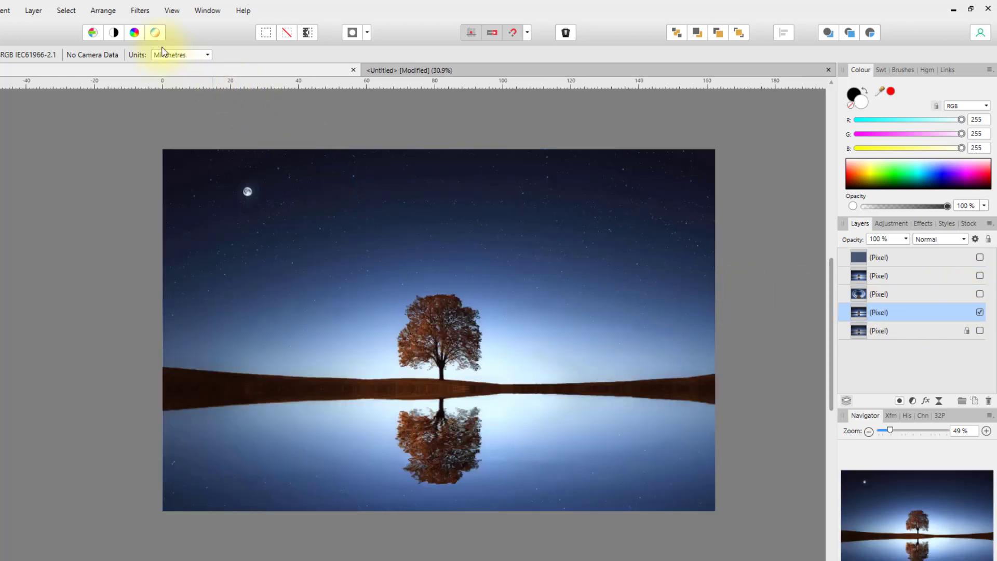
pyautogui.click(145, 13)
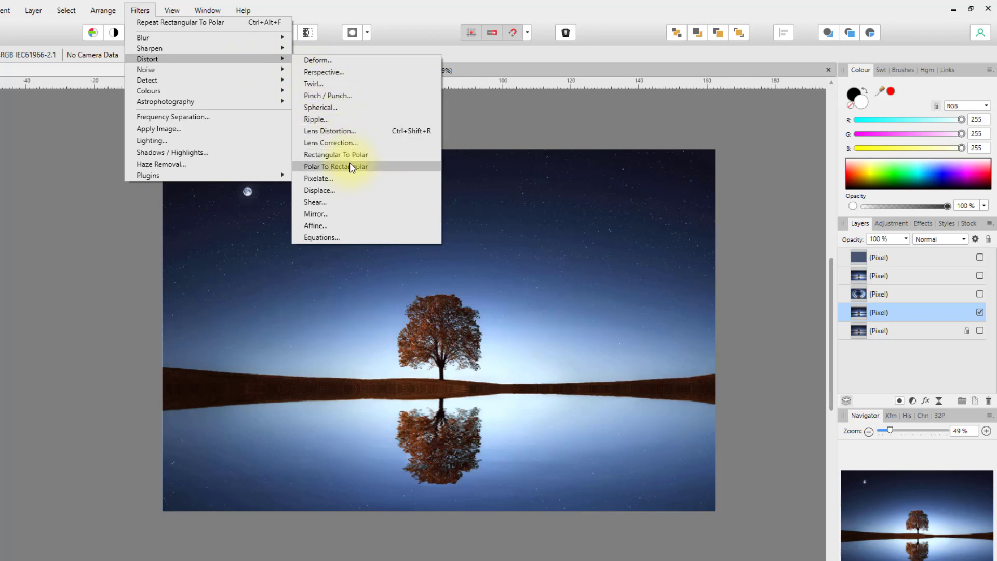
pyautogui.click(318, 213)
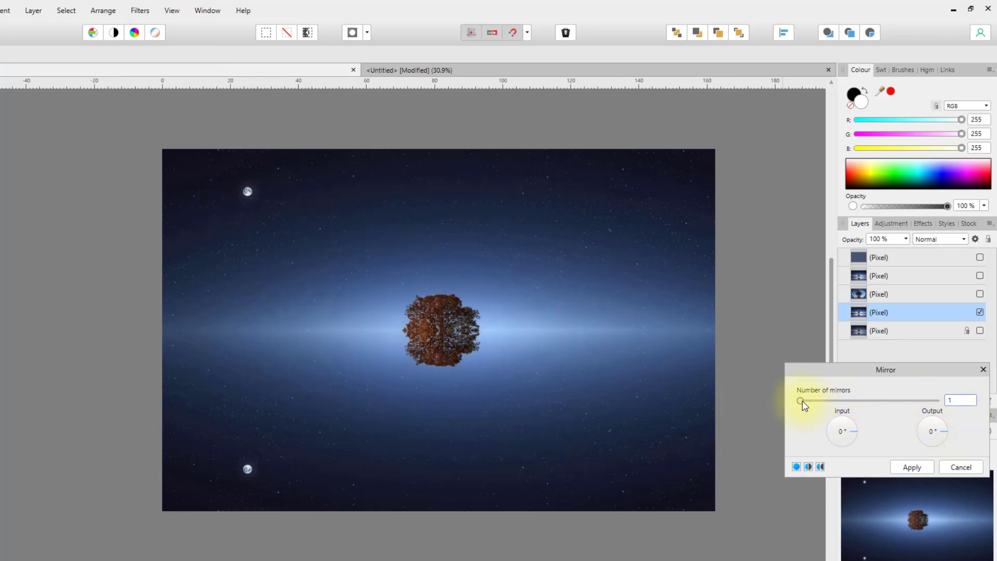
pyautogui.moveTo(803, 405); pyautogui.dragTo(821, 408)
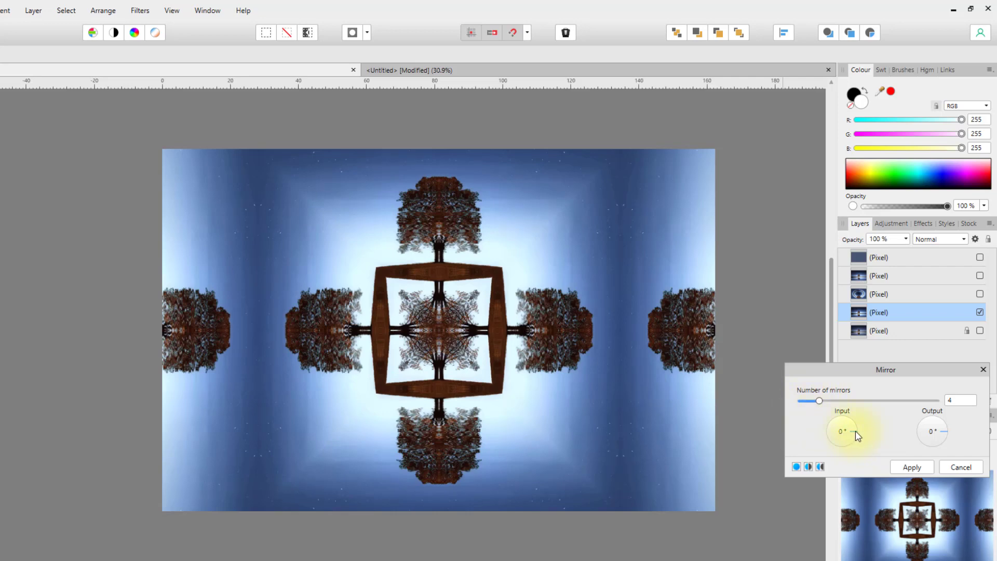
pyautogui.moveTo(856, 431); pyautogui.dragTo(853, 441)
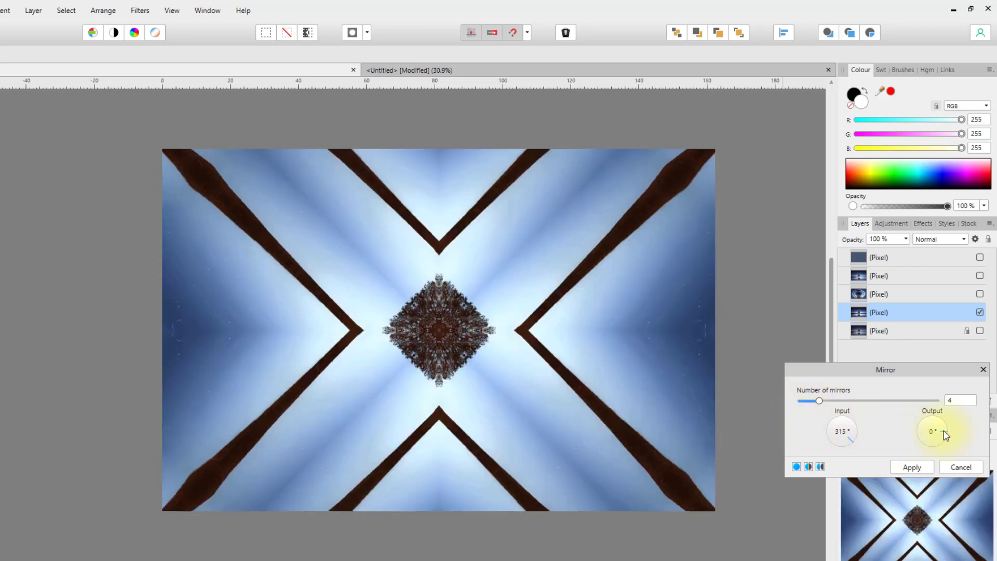
pyautogui.moveTo(944, 436); pyautogui.dragTo(943, 426)
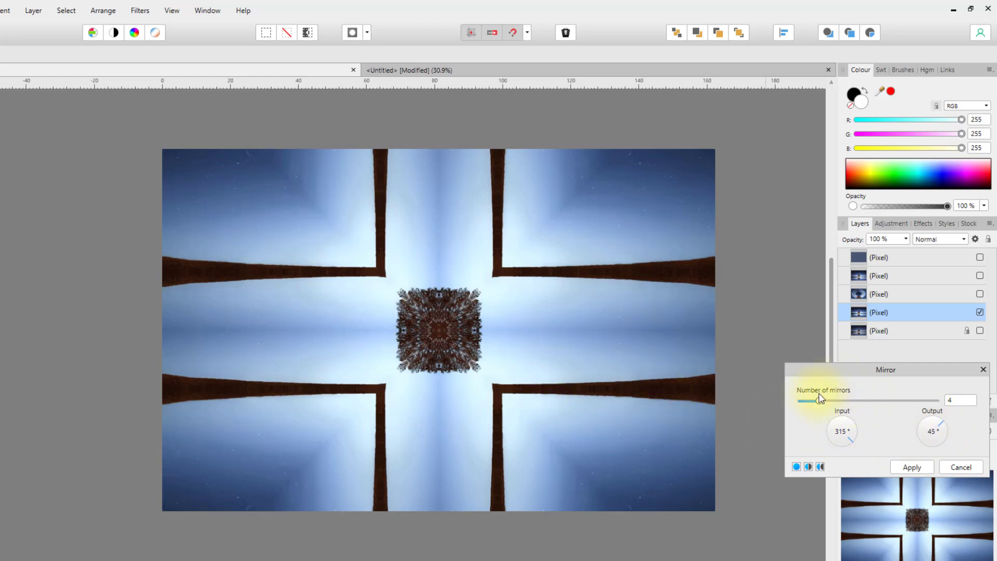
# Set the number of mirrors to 11, compare the result with the original in a split view through the tree, and apply the filter.
pyautogui.moveTo(820, 401); pyautogui.dragTo(876, 404)
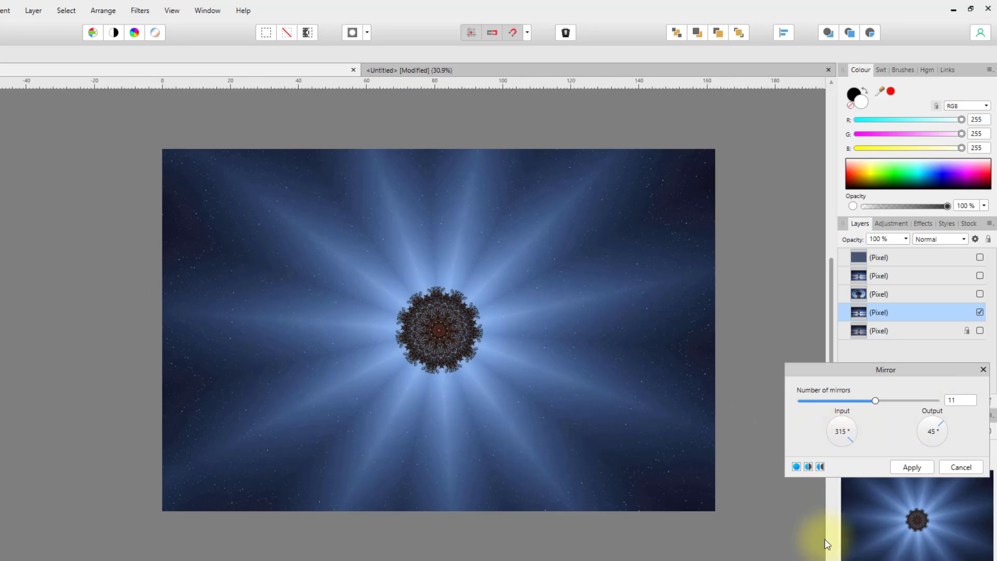
pyautogui.click(808, 467)
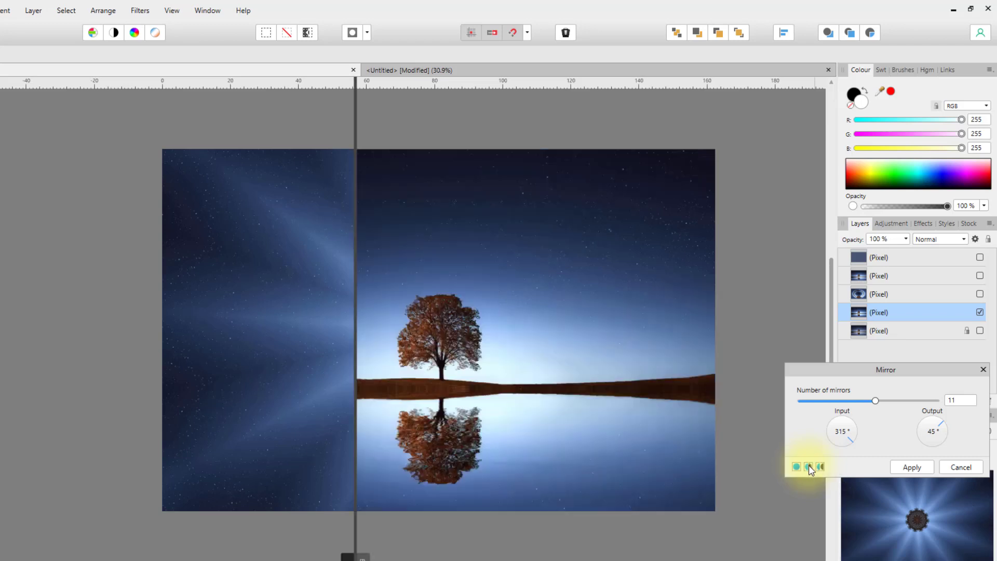
pyautogui.moveTo(356, 347); pyautogui.dragTo(446, 374)
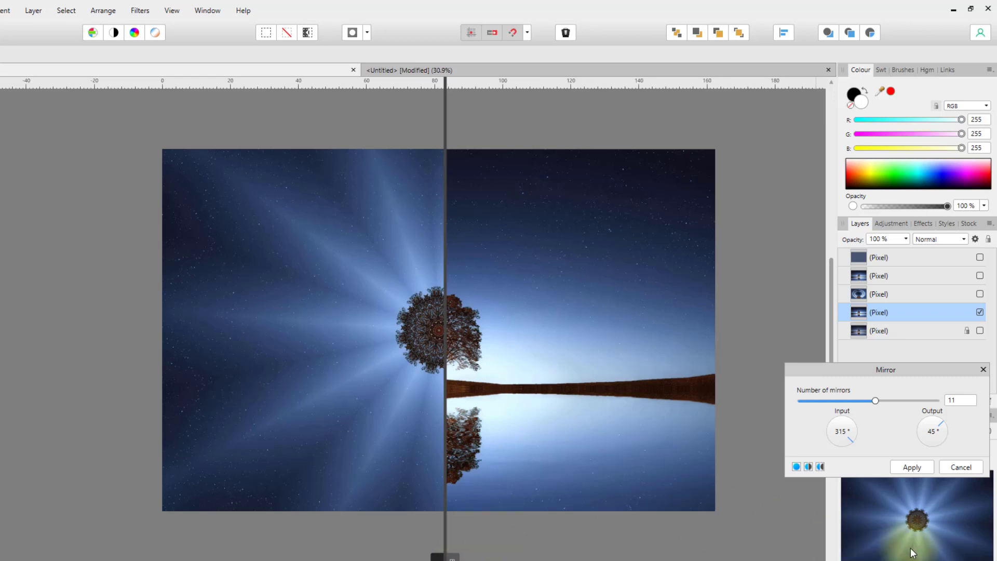
pyautogui.click(906, 468)
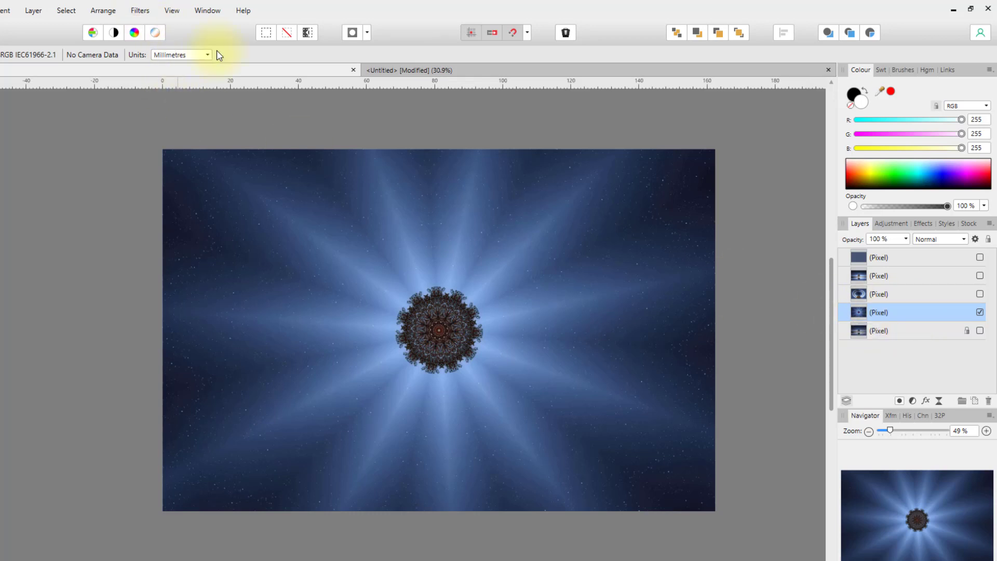
# Apply a second Mirror distortion to the same layer with 10 mirrors, a 315° input angle and a 270° output angle.
pyautogui.click(140, 11)
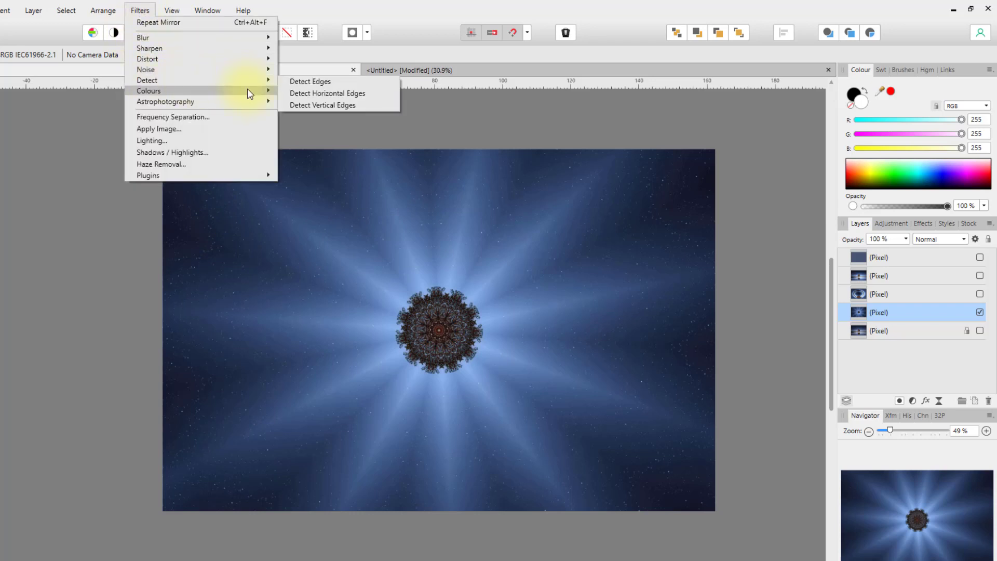
pyautogui.moveTo(253, 94)
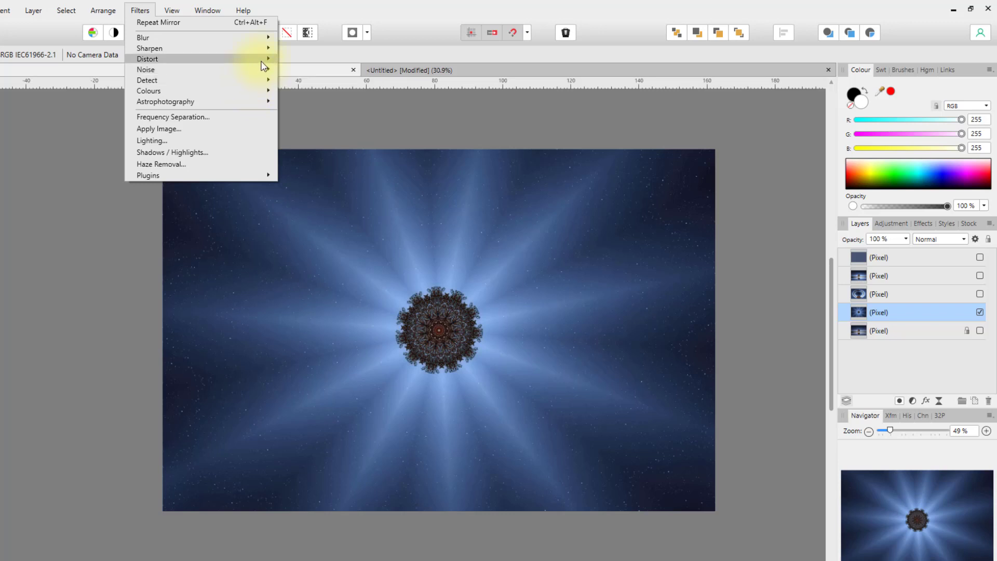
pyautogui.moveTo(262, 60)
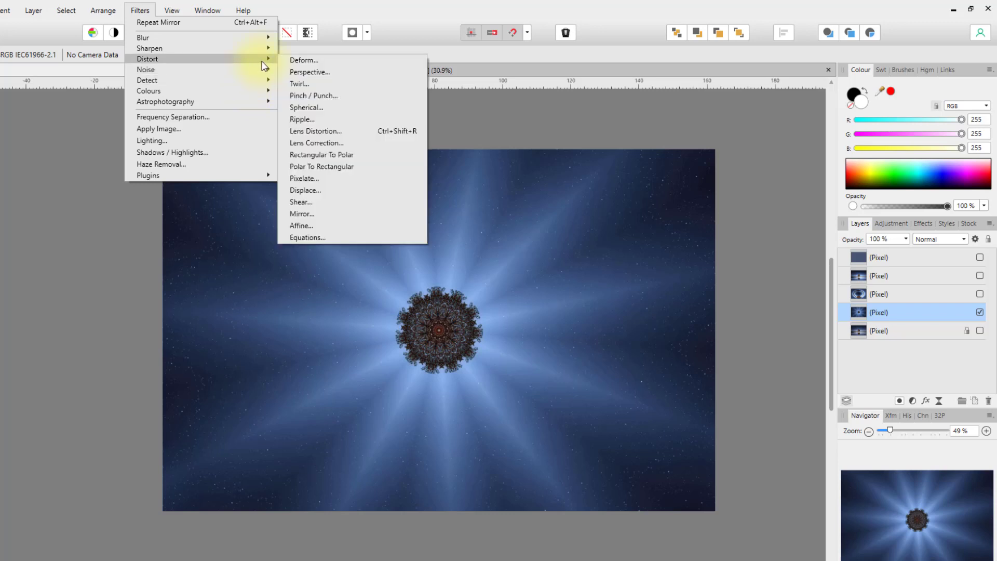
pyautogui.click(304, 212)
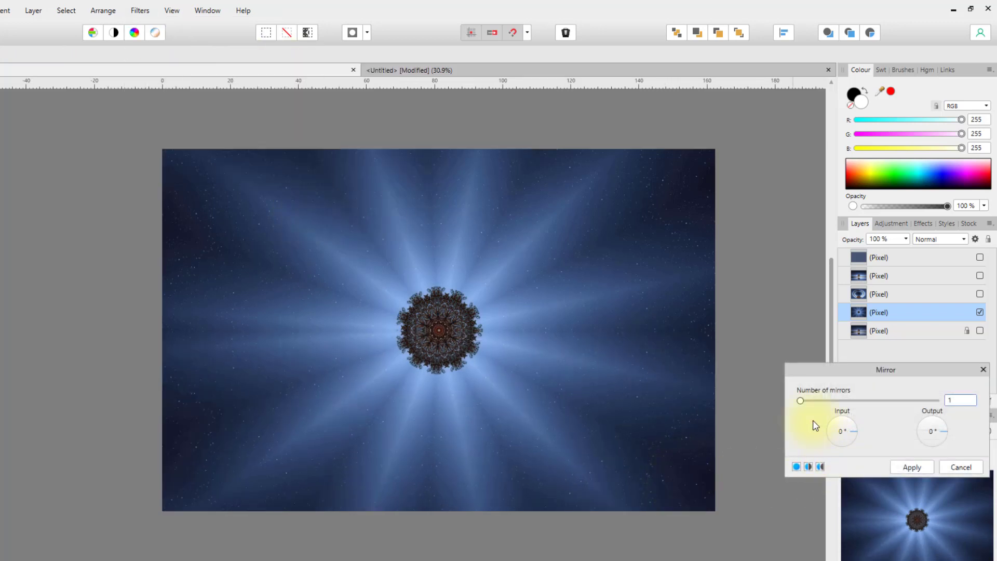
pyautogui.moveTo(800, 400); pyautogui.dragTo(847, 442)
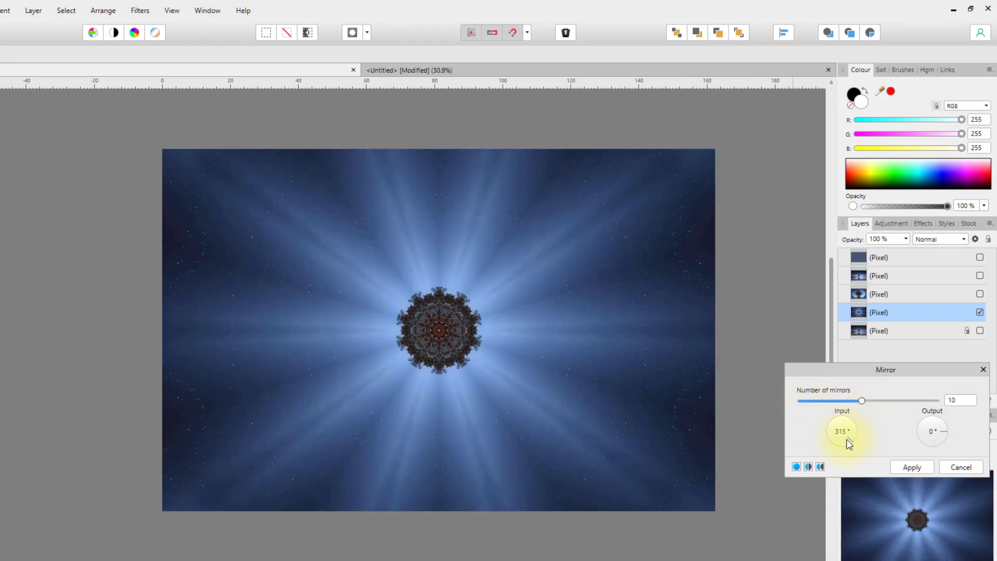
pyautogui.click(933, 445)
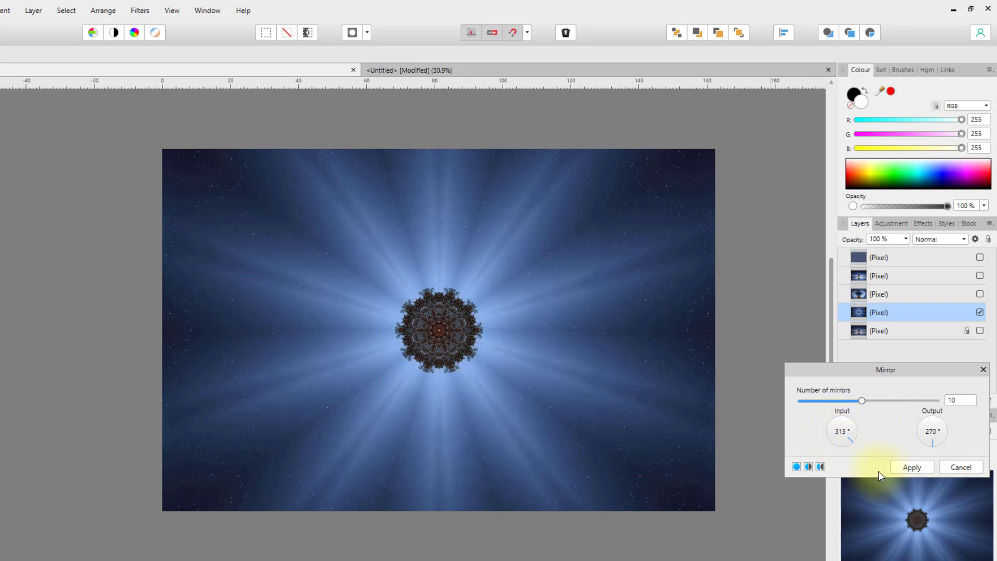
pyautogui.click(905, 470)
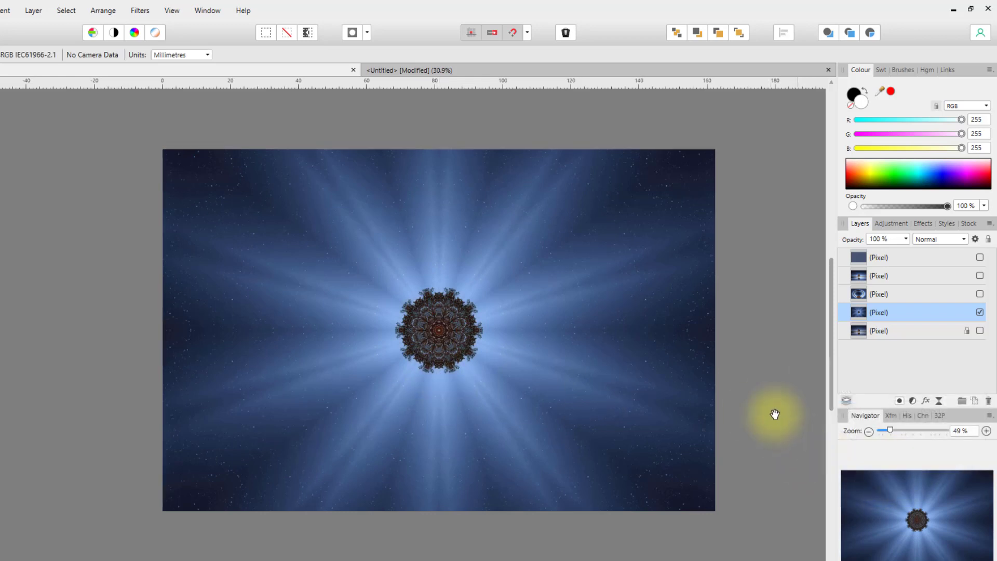
# Hide the mirrored layer, then select the locked original photo layer and make it visible.
pyautogui.click(981, 314)
pyautogui.click(931, 333)
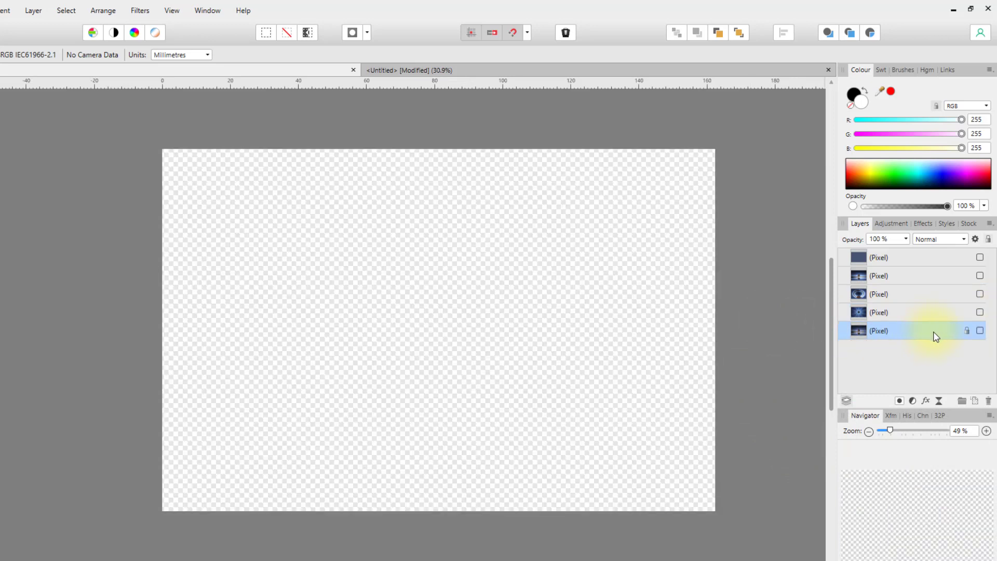
pyautogui.click(980, 331)
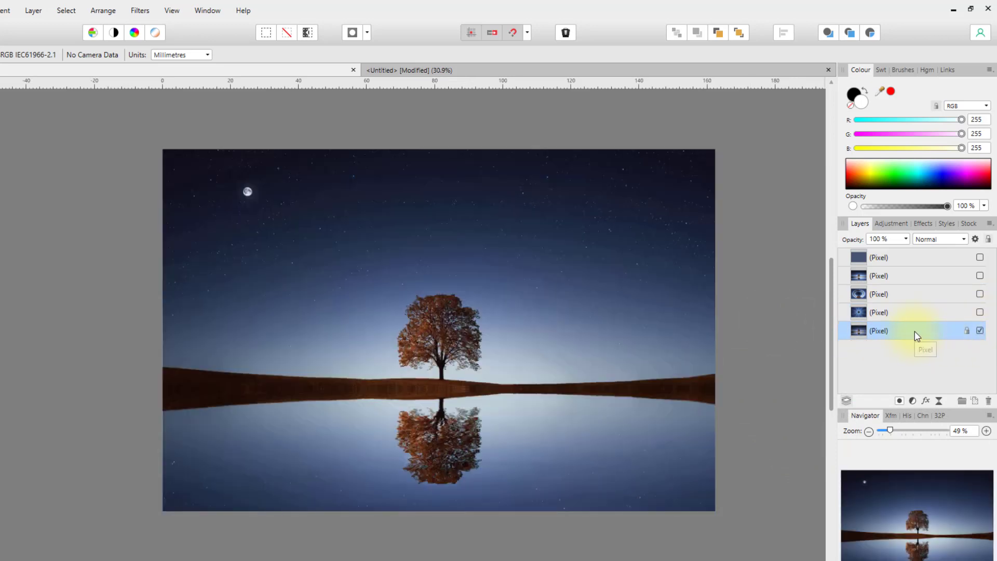
# Duplicate the locked original photo layer several times to get fresh copies for more filters.
pyautogui.rightClick(915, 331)
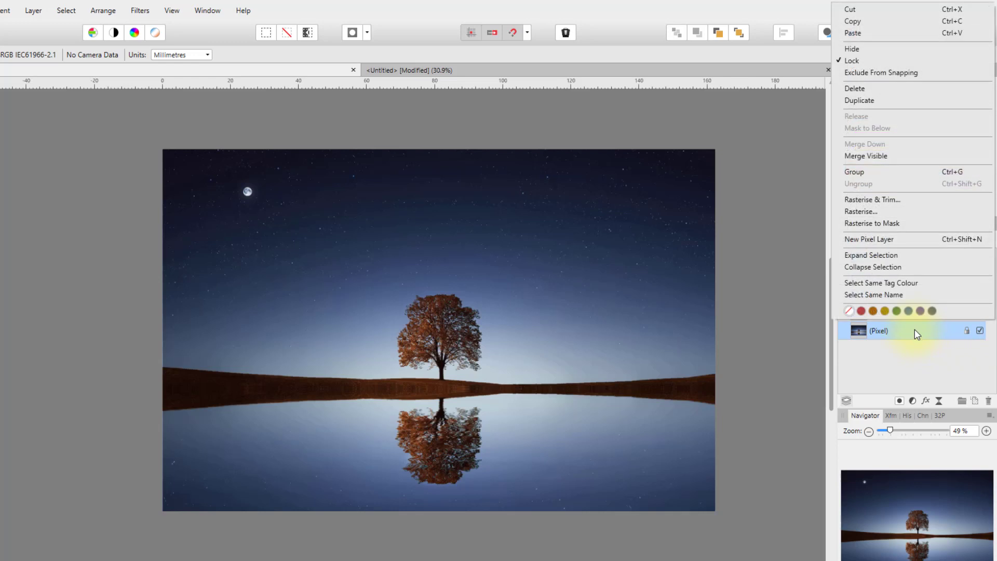
pyautogui.click(859, 100)
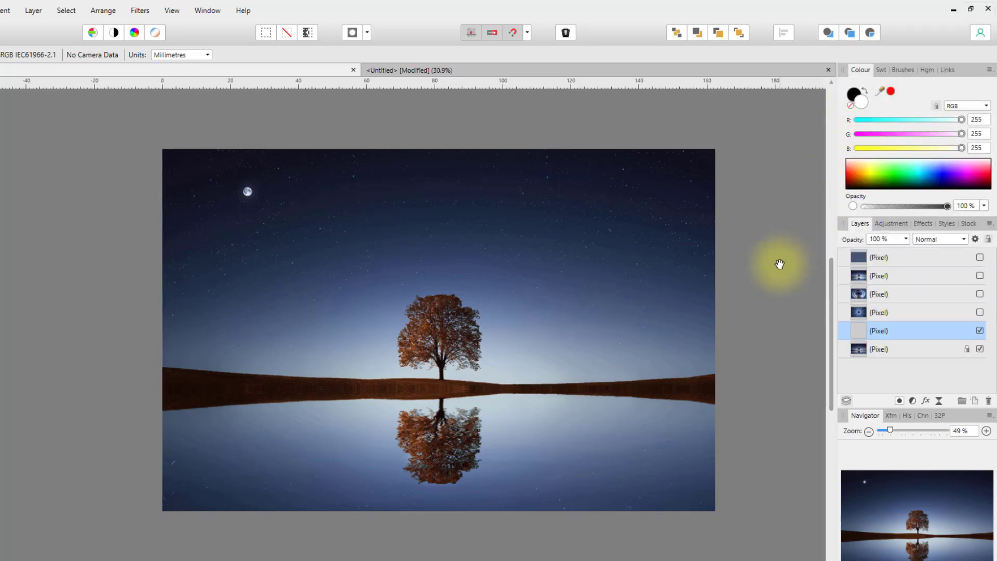
pyautogui.hotkey('ctrl', 'j')
pyautogui.hotkey('ctrl', 'j')
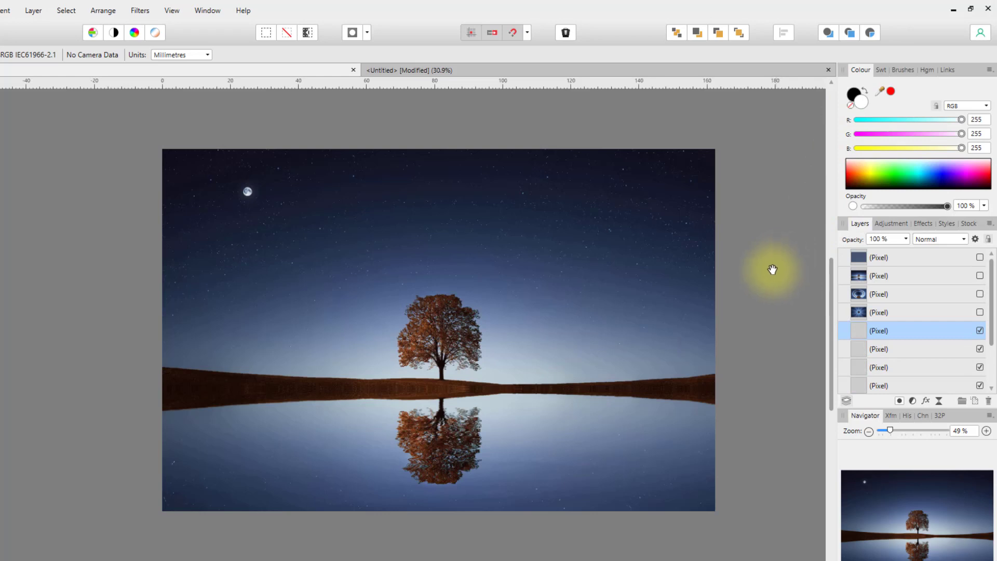
# Open the Equations distortion for the first visible photo copy, examine its options, and close it without applying.
pyautogui.doubleClick(909, 332)
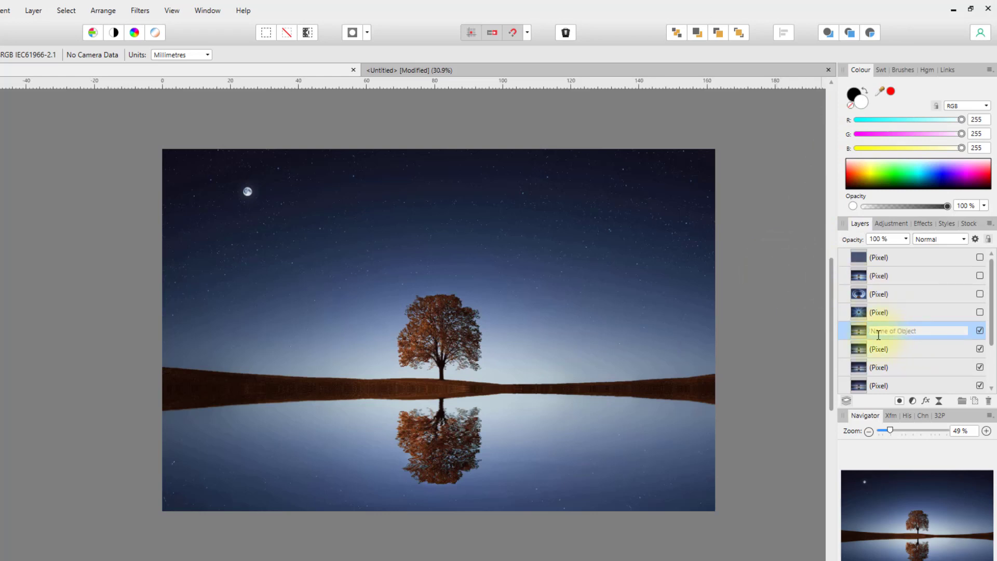
pyautogui.click(853, 333)
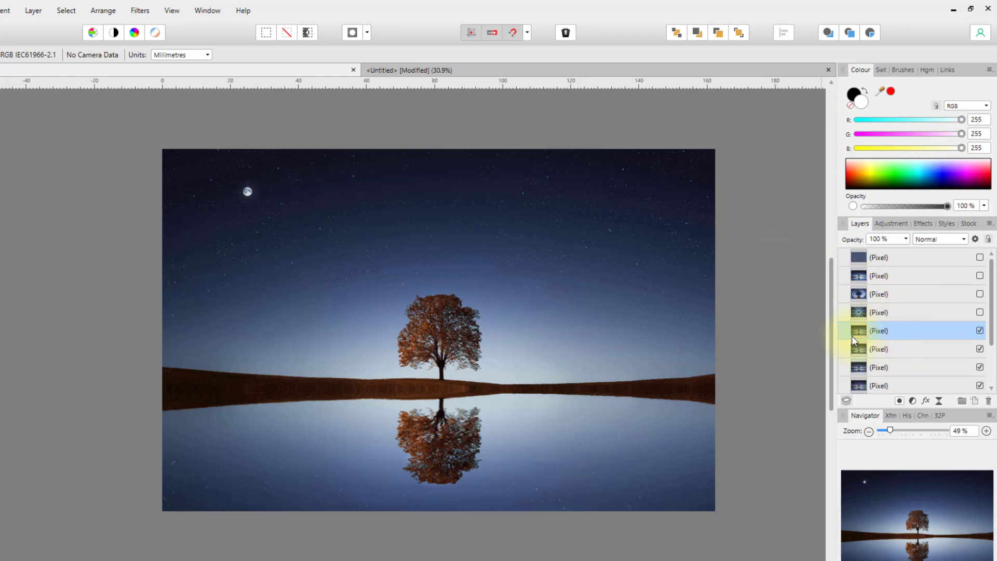
pyautogui.click(136, 11)
pyautogui.moveTo(258, 61)
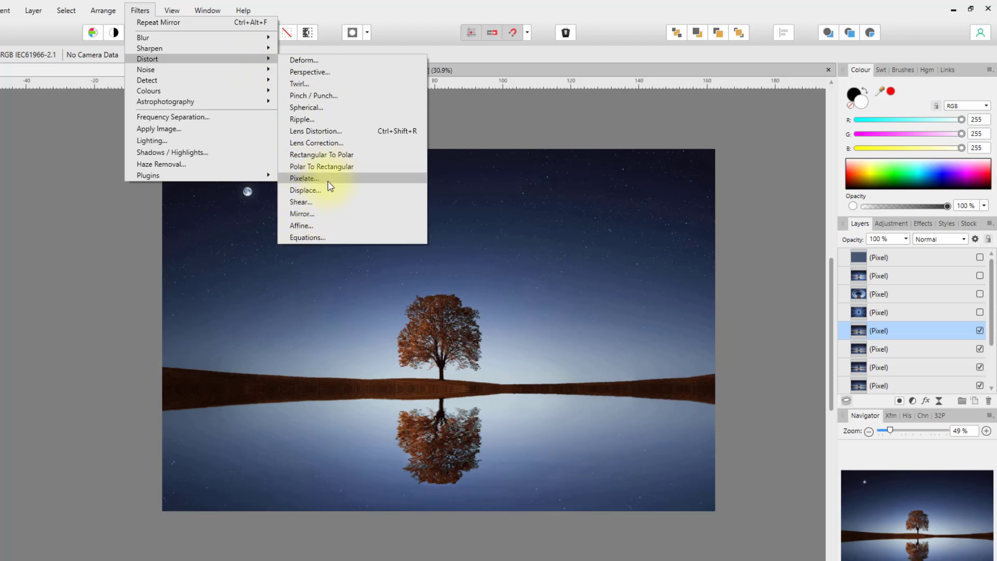
pyautogui.click(301, 238)
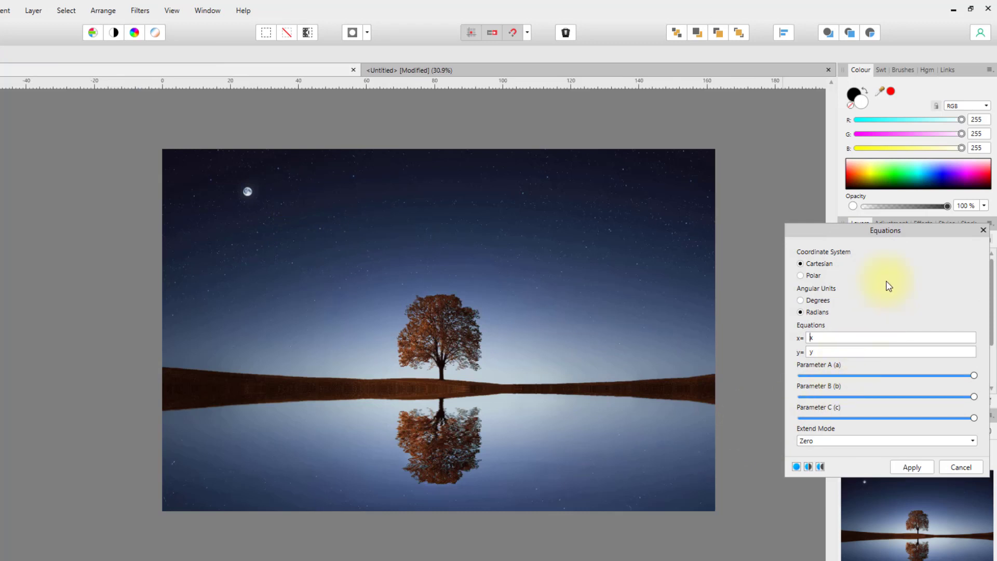
pyautogui.moveTo(840, 235); pyautogui.dragTo(665, 140)
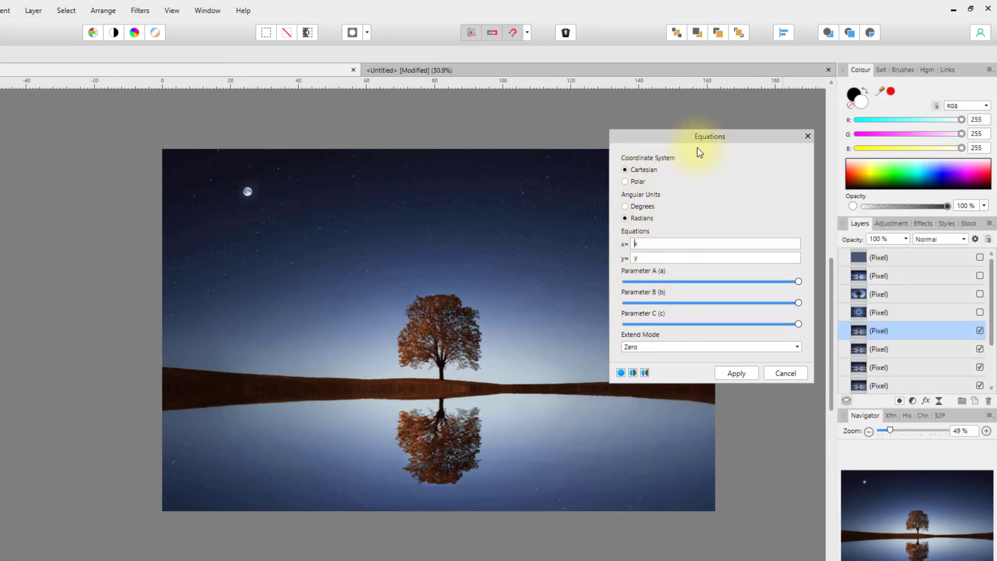
pyautogui.moveTo(678, 136); pyautogui.dragTo(678, 118)
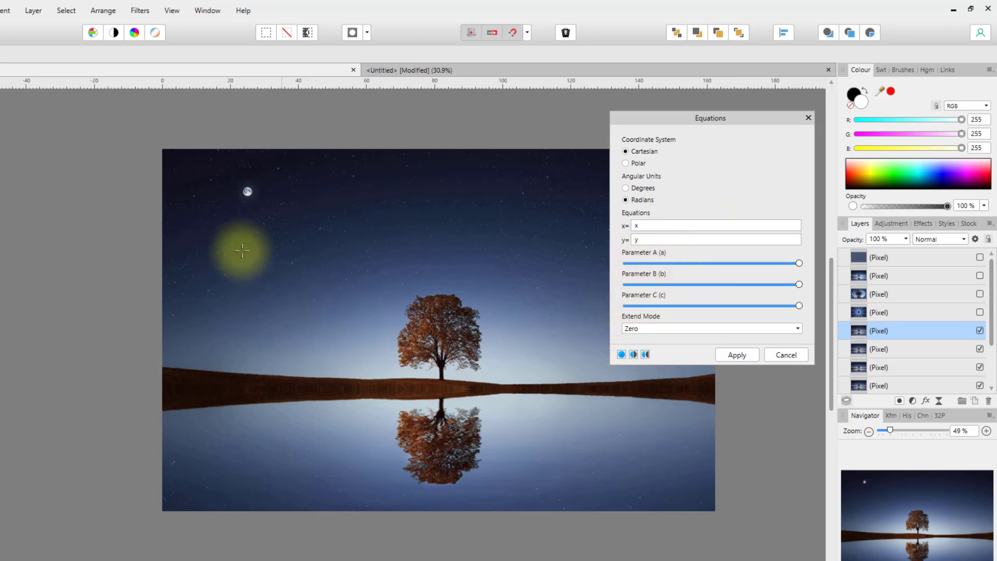
pyautogui.click(786, 355)
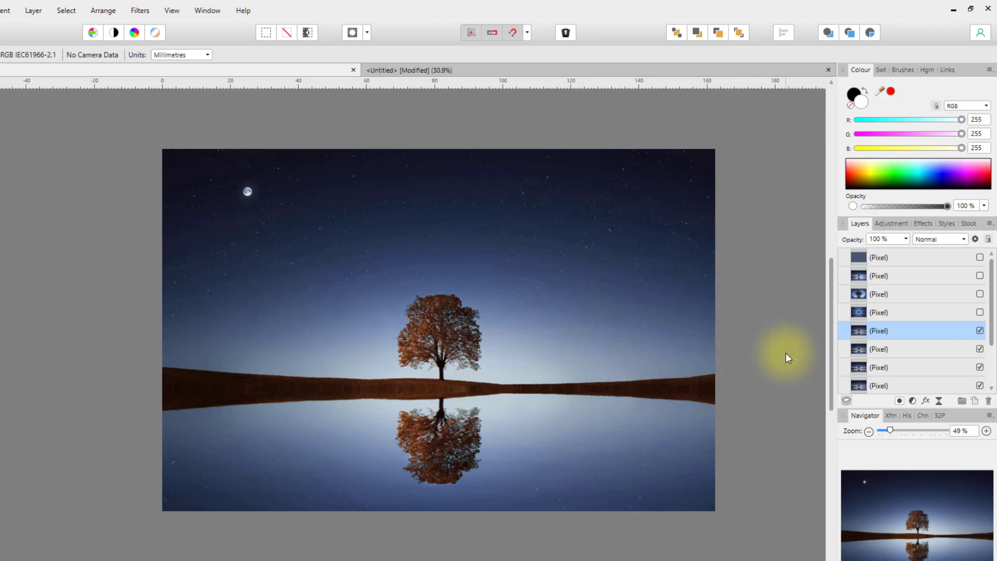
# Apply the Detect Edges filter to the selected photo copy and invert the layer's colours.
pyautogui.click(141, 10)
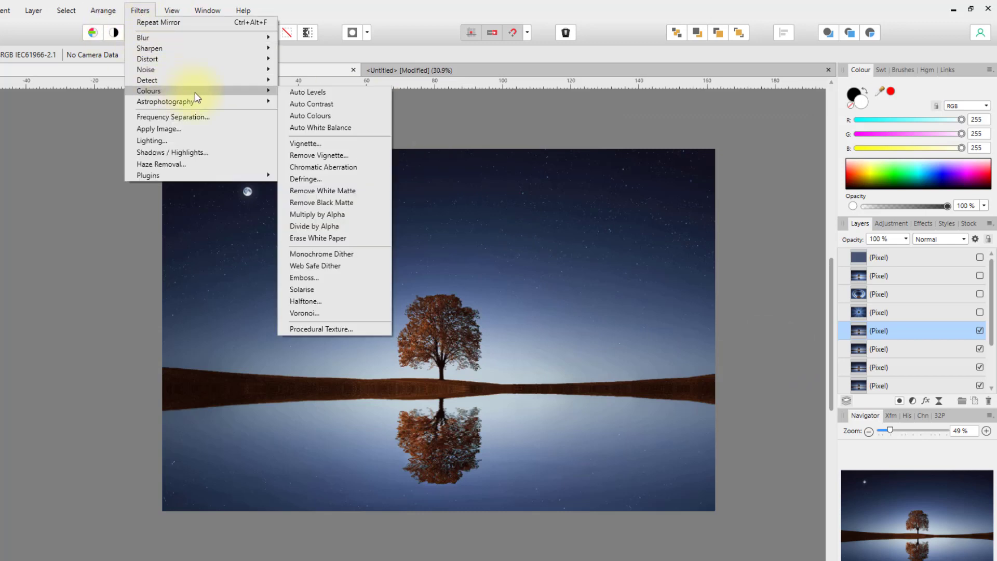
pyautogui.moveTo(262, 80)
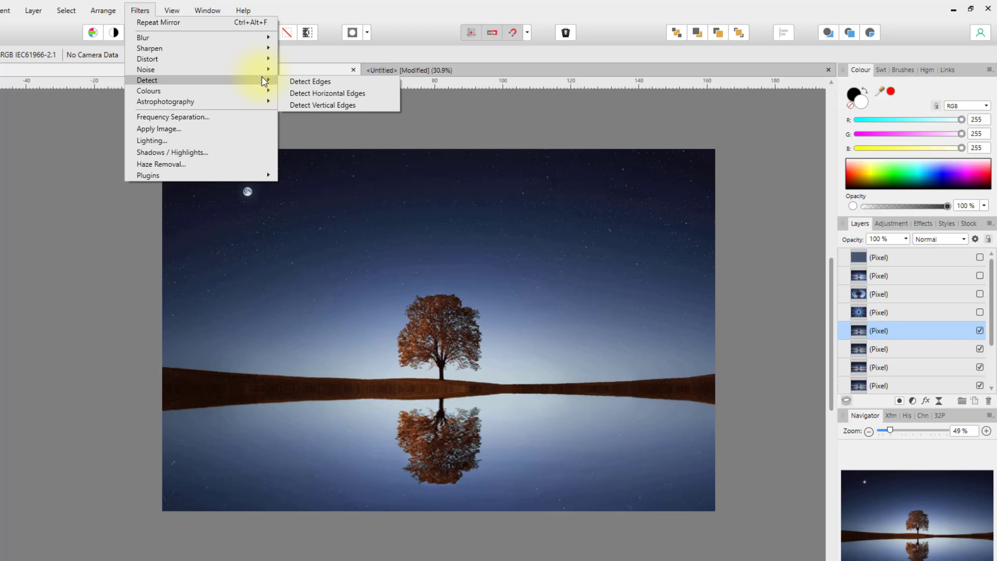
pyautogui.click(311, 82)
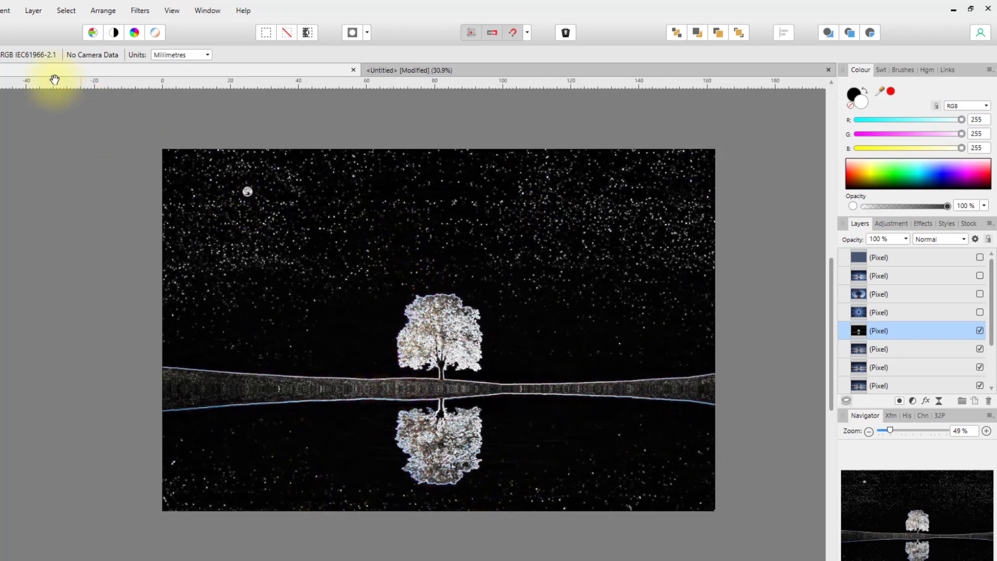
pyautogui.click(33, 11)
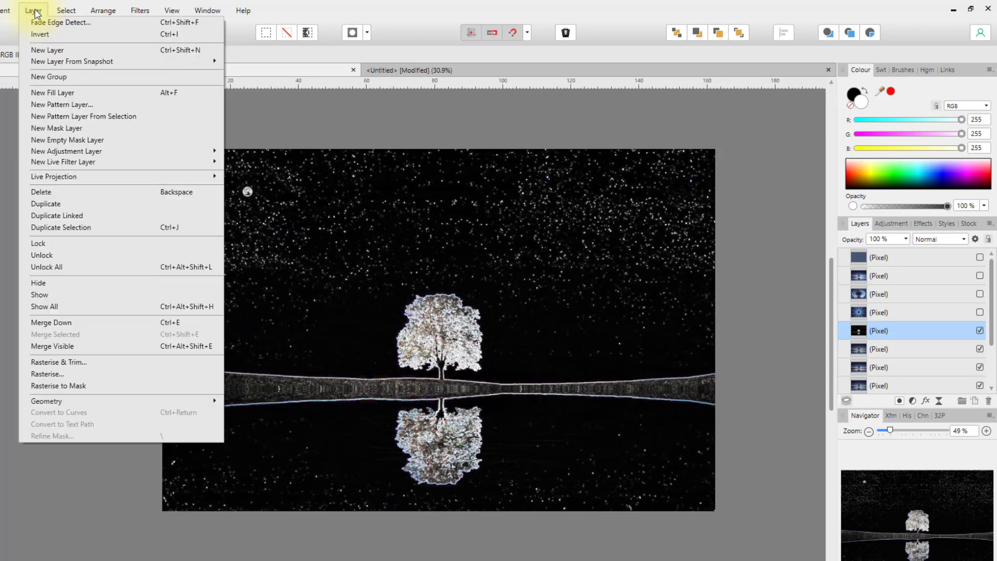
pyautogui.click(41, 35)
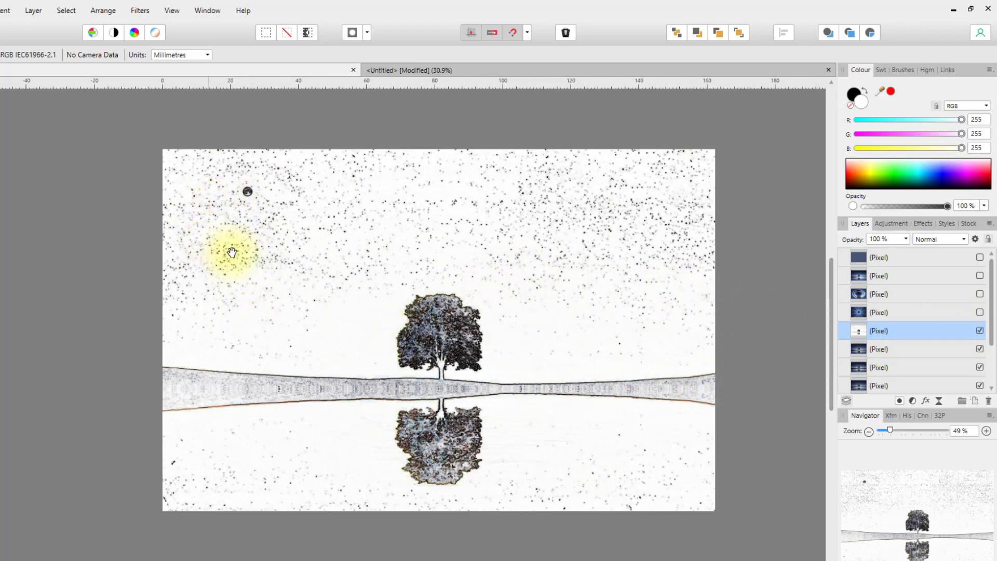
# Preview various blend modes, such as Hard Light and Soft Light, on the inverted edge layer, keeping Normal.
pyautogui.click(964, 240)
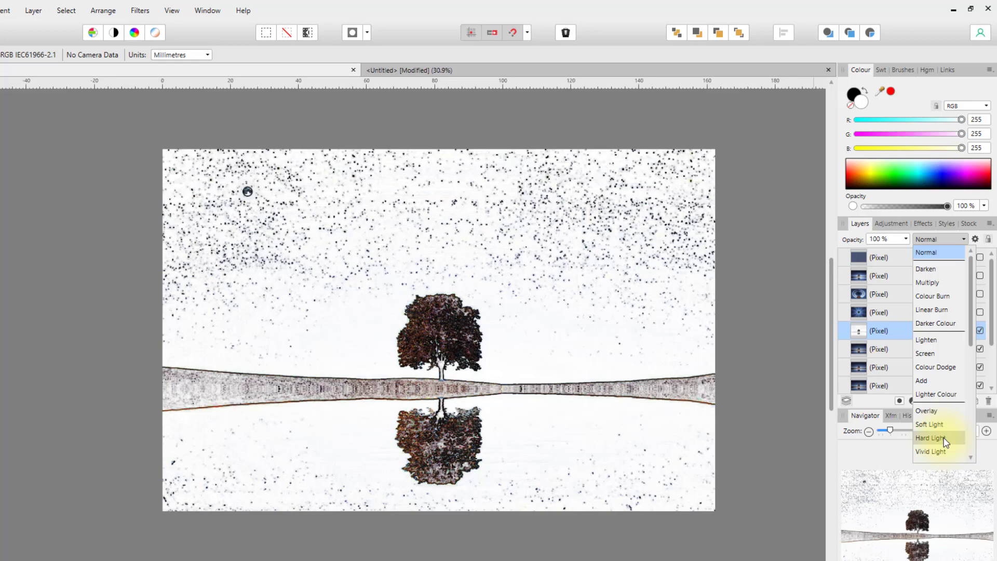
pyautogui.scroll(-3, 944, 439)
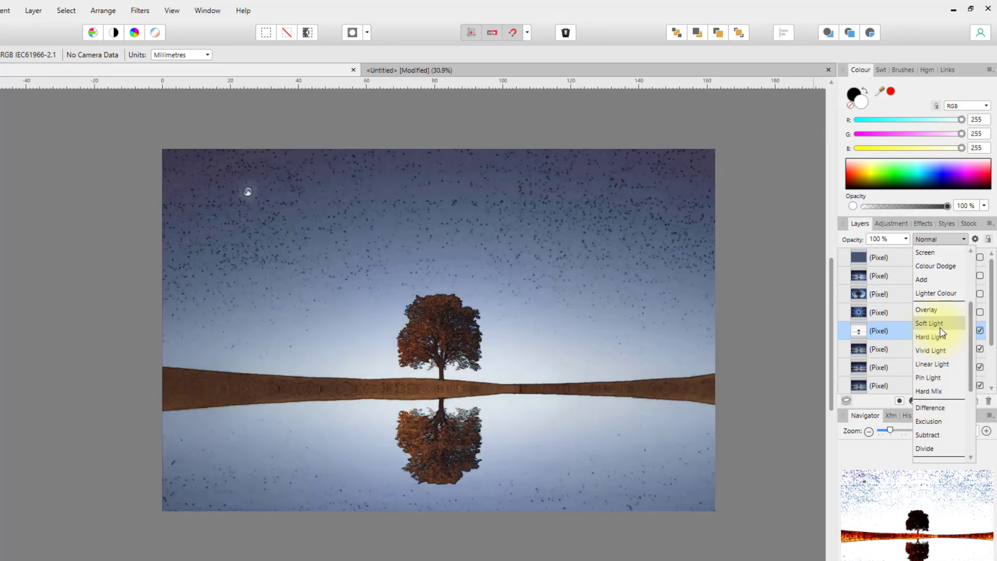
pyautogui.scroll(2, 939, 312)
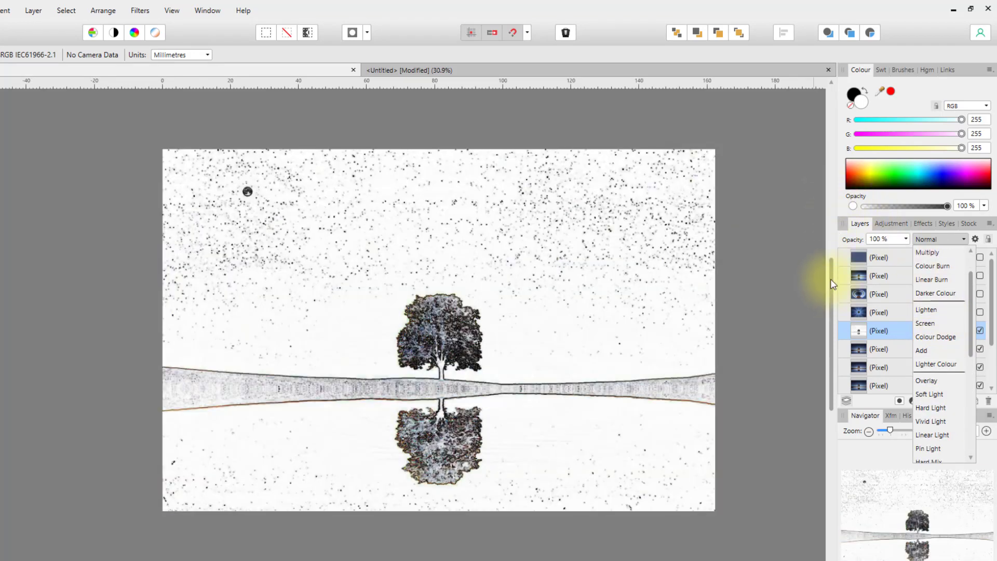
pyautogui.click(834, 284)
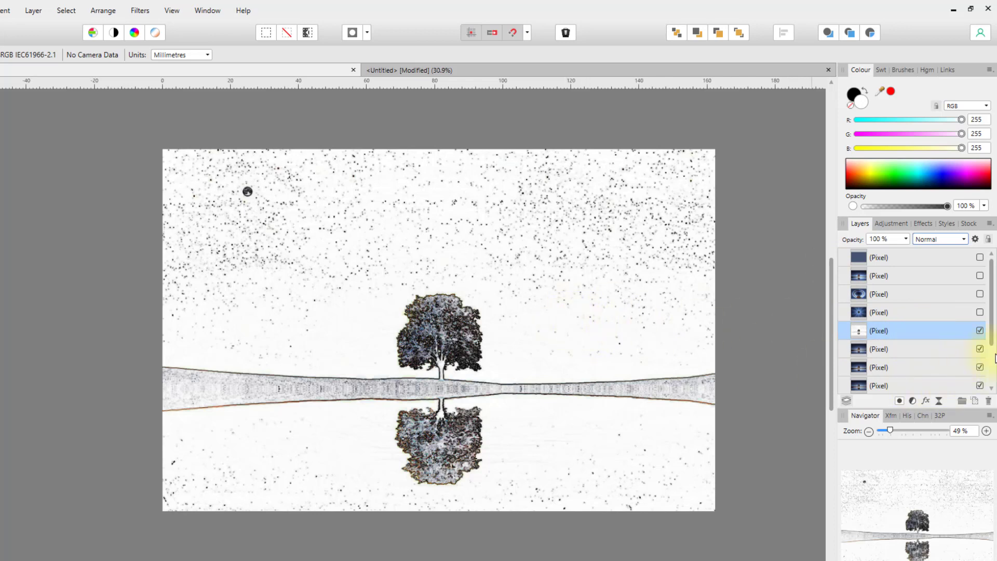
# Hide the inverted edge layer and select the photo copy directly below it.
pyautogui.click(980, 331)
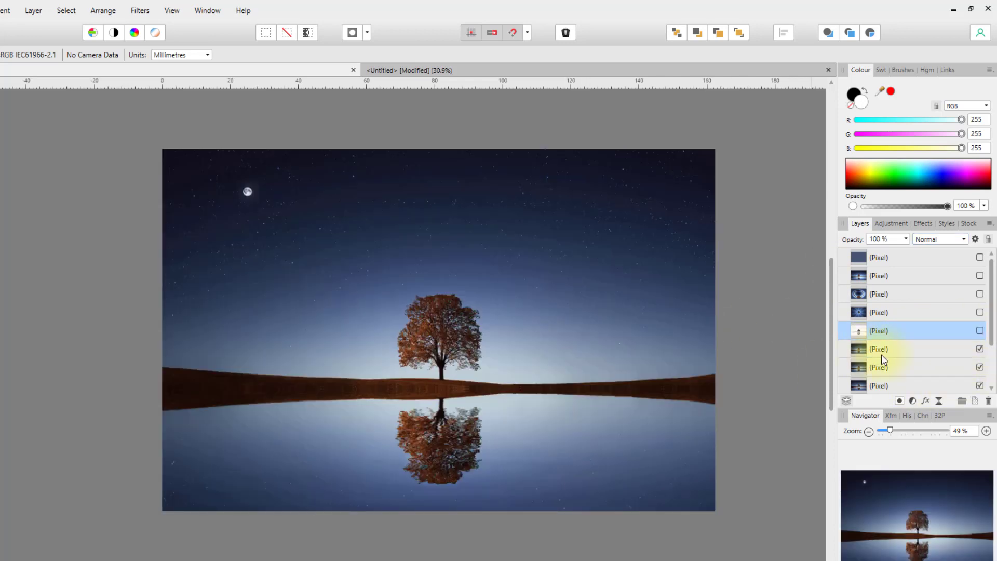
pyautogui.click(920, 355)
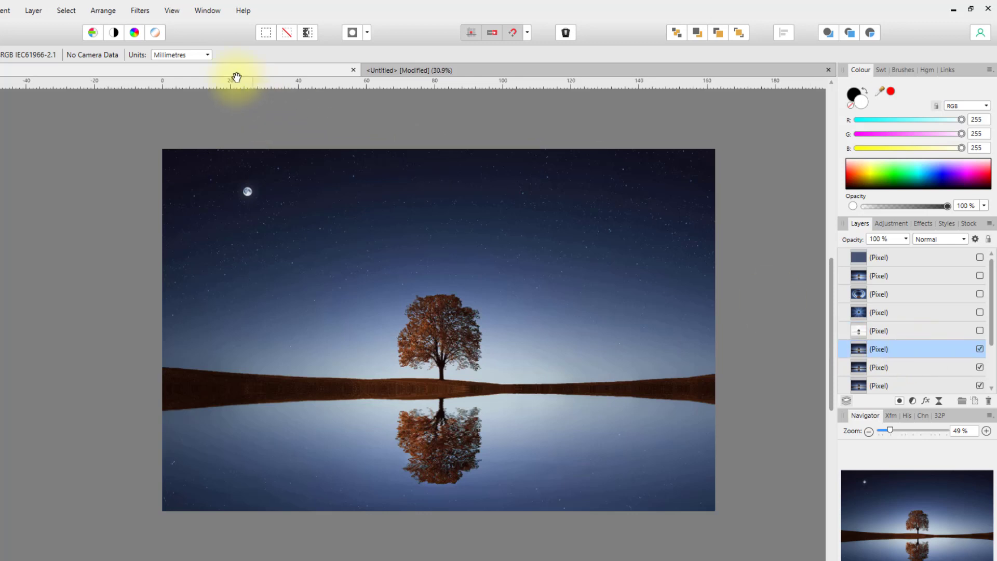
# Try Auto Contrast on the selected photo copy, then undo it.
pyautogui.click(153, 9)
pyautogui.moveTo(247, 83)
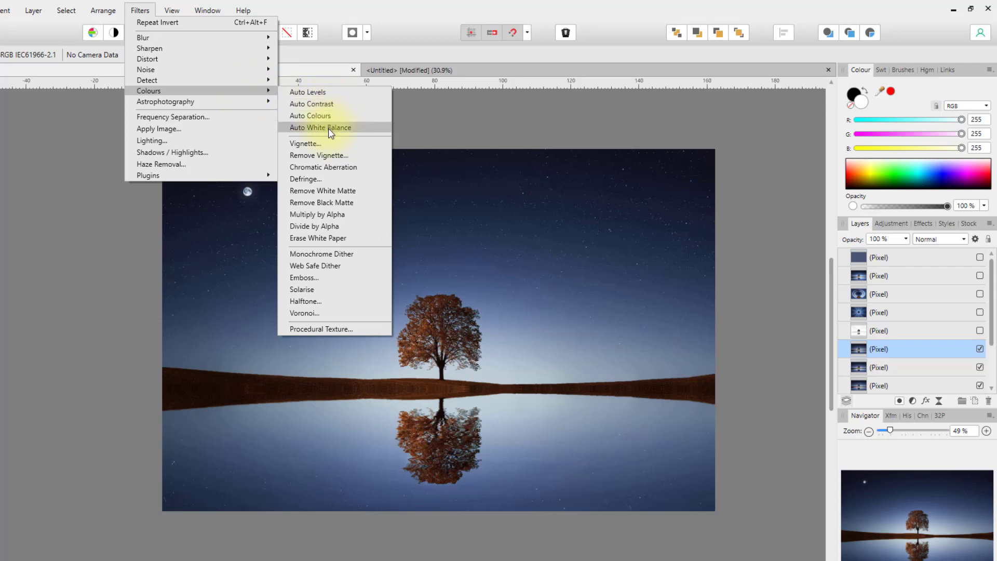
pyautogui.click(421, 10)
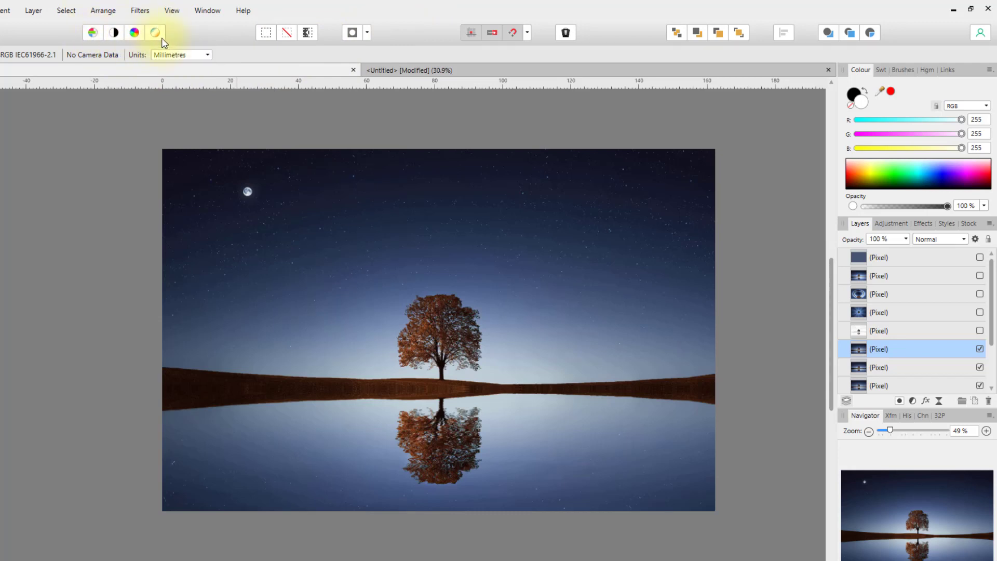
pyautogui.click(115, 33)
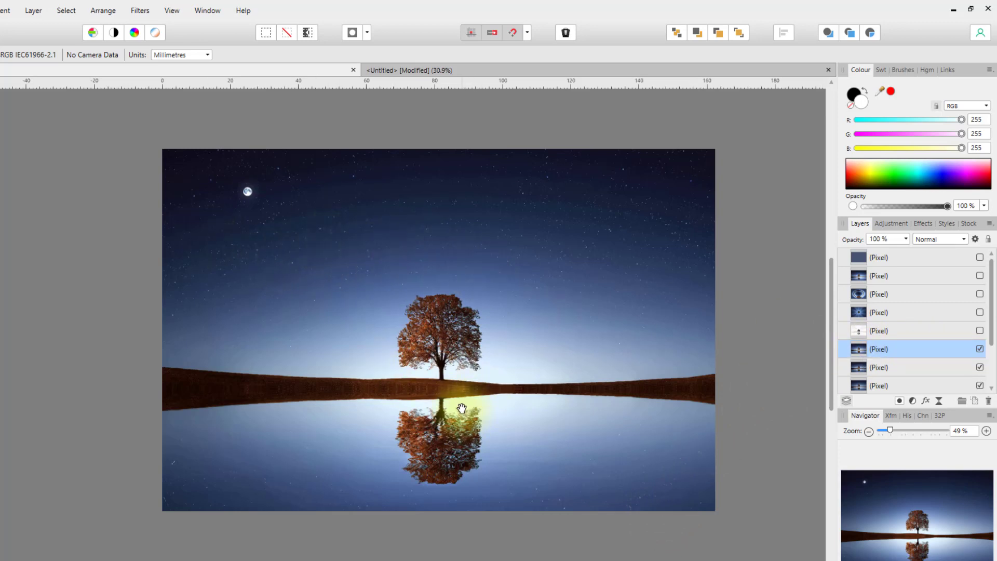
pyautogui.hotkey('ctrl', 'z')
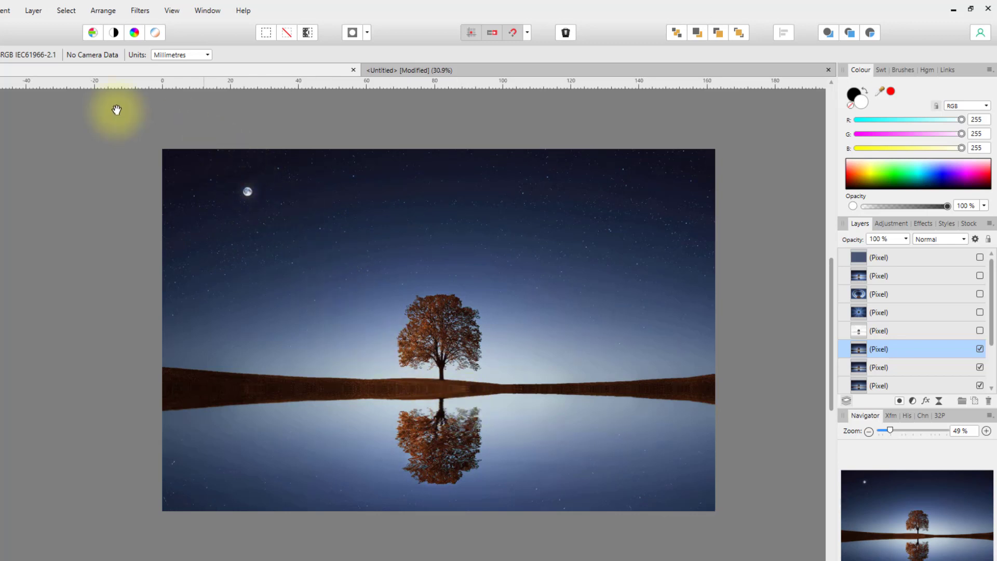
# Review the available colour filters for the photo copy, down to Erase White Paper, without applying any.
pyautogui.click(32, 14)
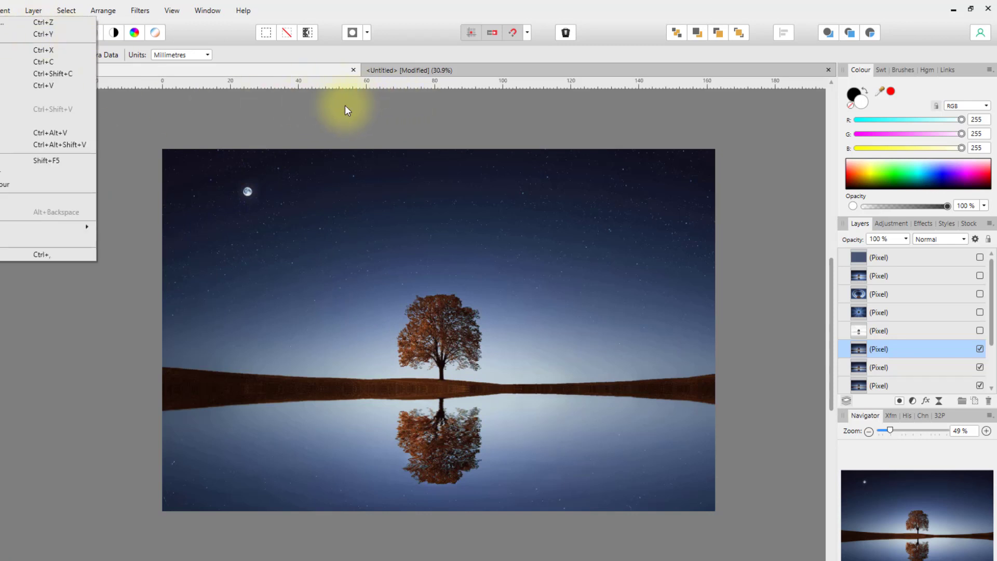
pyautogui.click(915, 348)
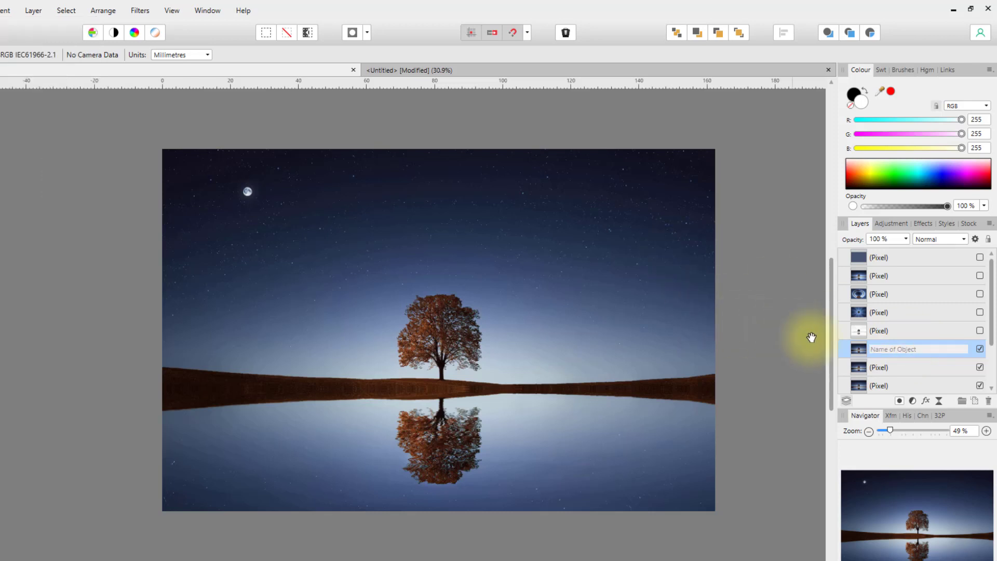
pyautogui.click(140, 10)
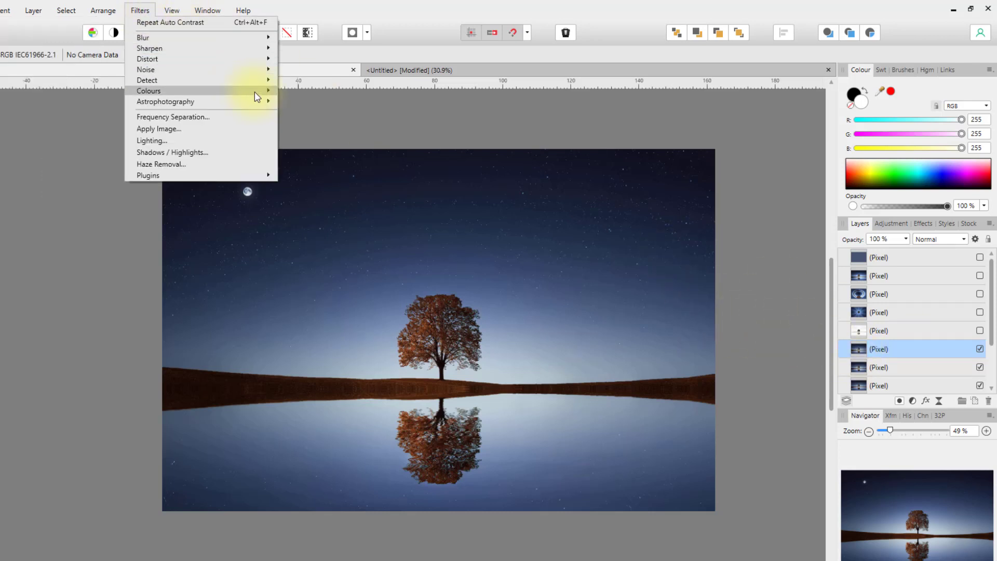
pyautogui.moveTo(255, 92)
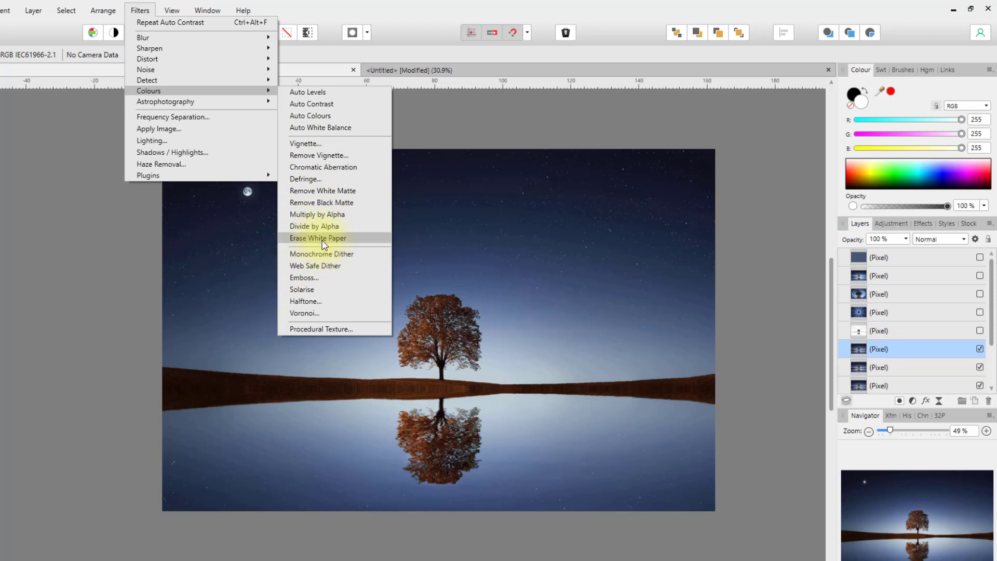
pyautogui.click(451, 112)
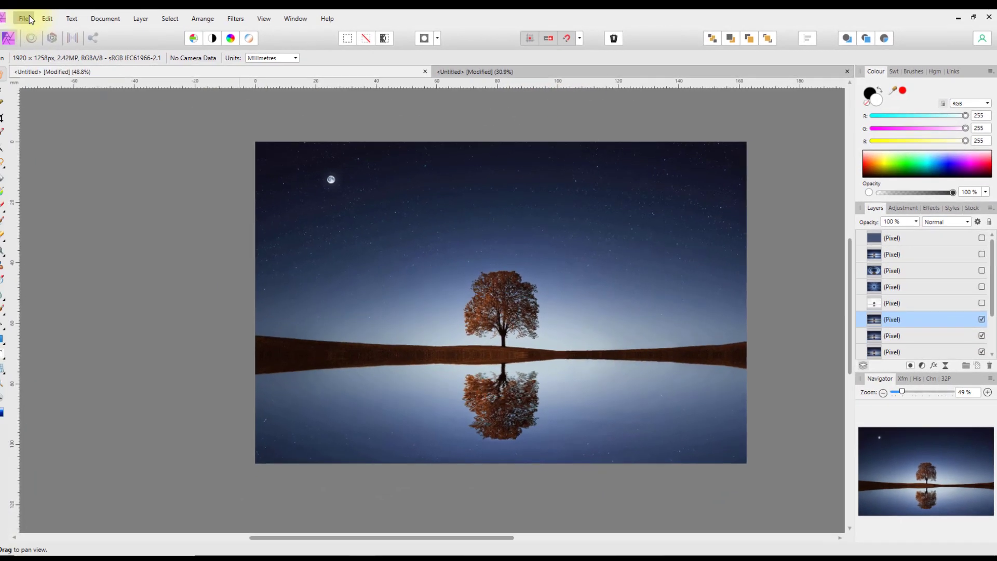
# Create a new portrait A5 document, 148 × 210 mm at 300 DPI, and cover the whole page with a white rectangle.
pyautogui.click(32, 18)
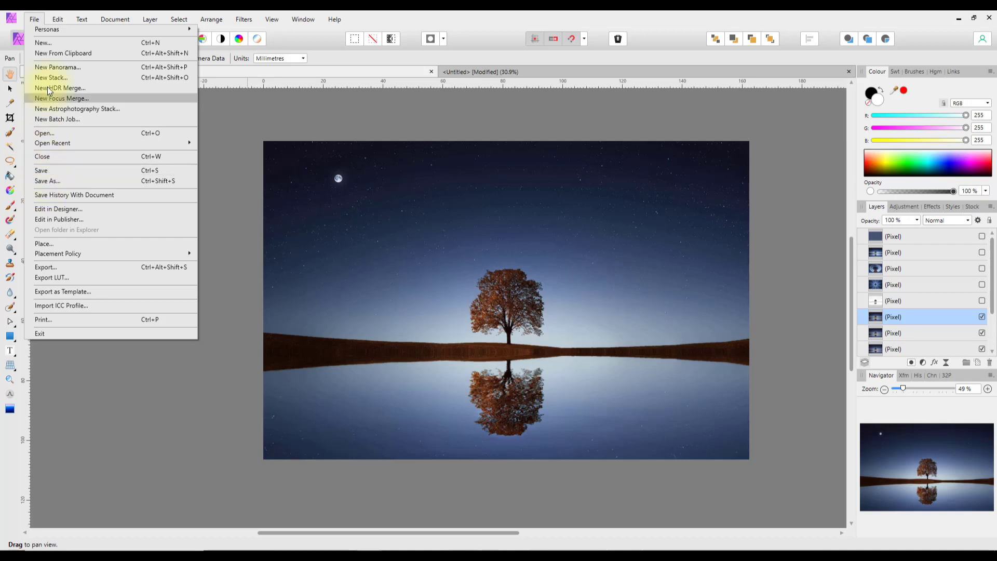
pyautogui.click(43, 44)
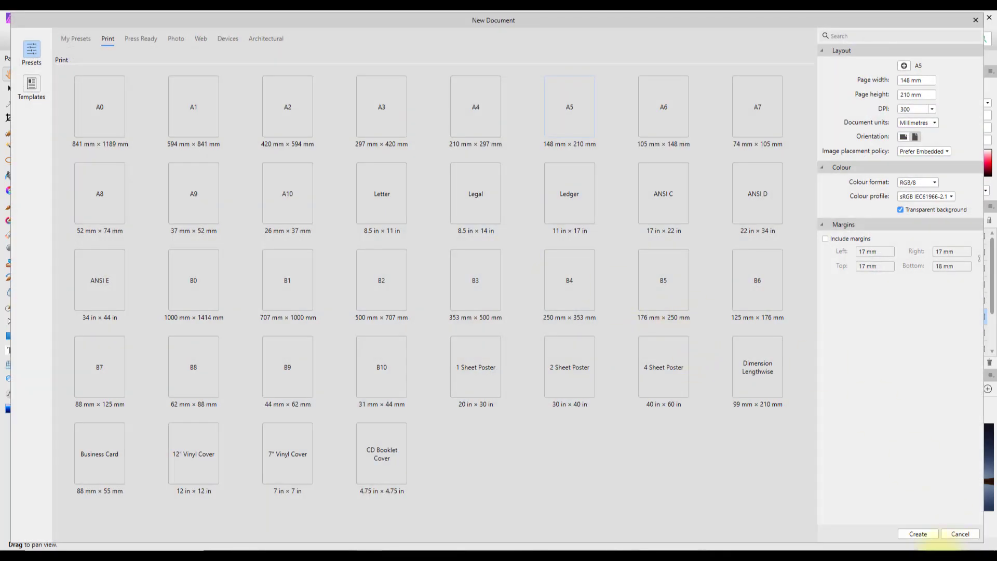
pyautogui.click(917, 534)
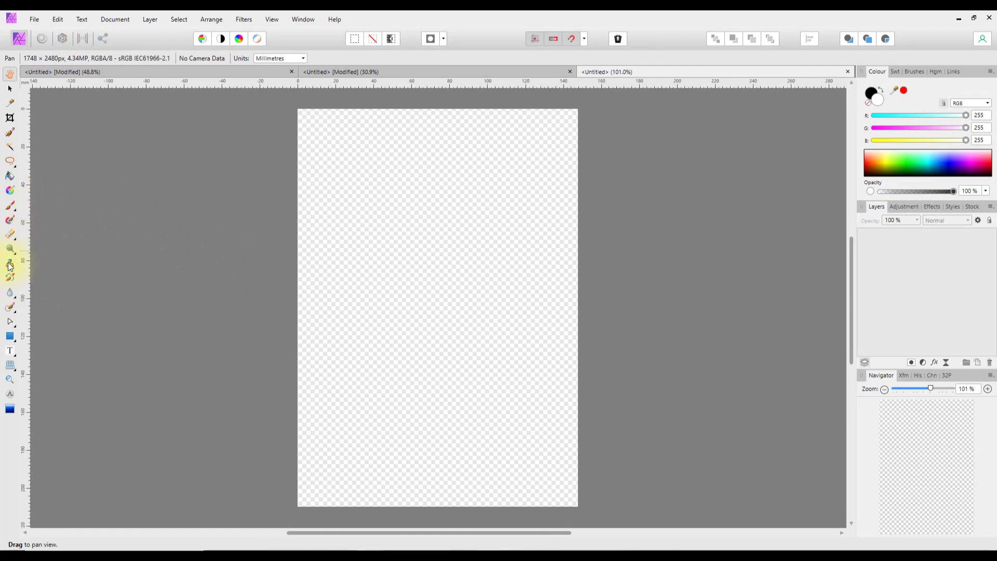
pyautogui.click(9, 336)
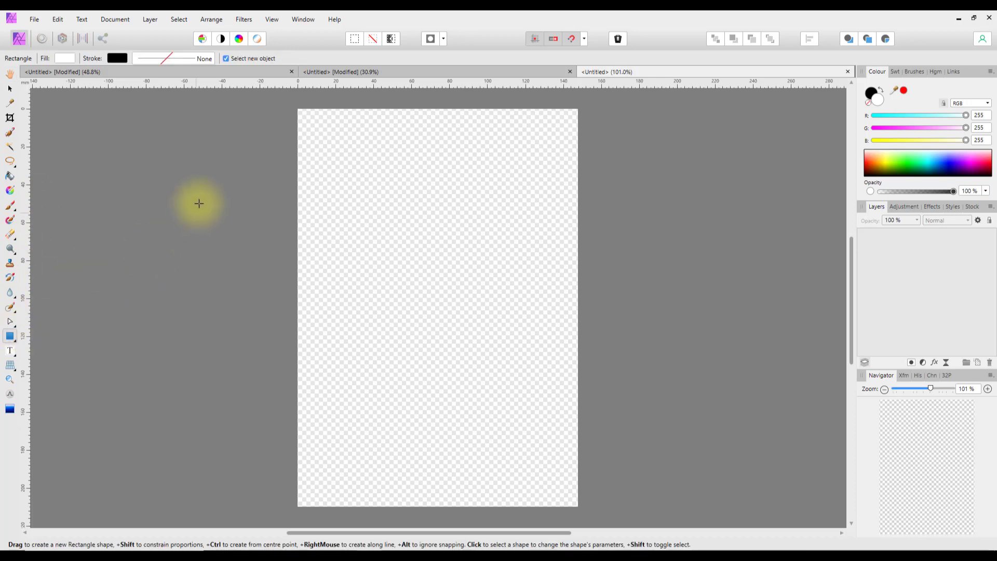
pyautogui.moveTo(296, 107); pyautogui.dragTo(578, 505)
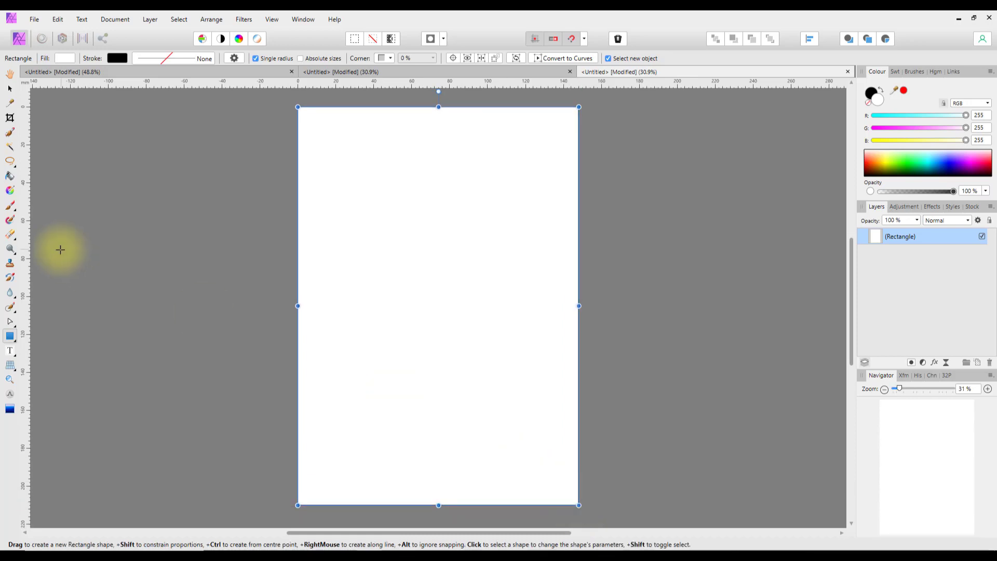
# Add a black Arial letter A as art text about 479 pt in size on the page, then select the white rectangle.
pyautogui.click(13, 356)
pyautogui.click(42, 351)
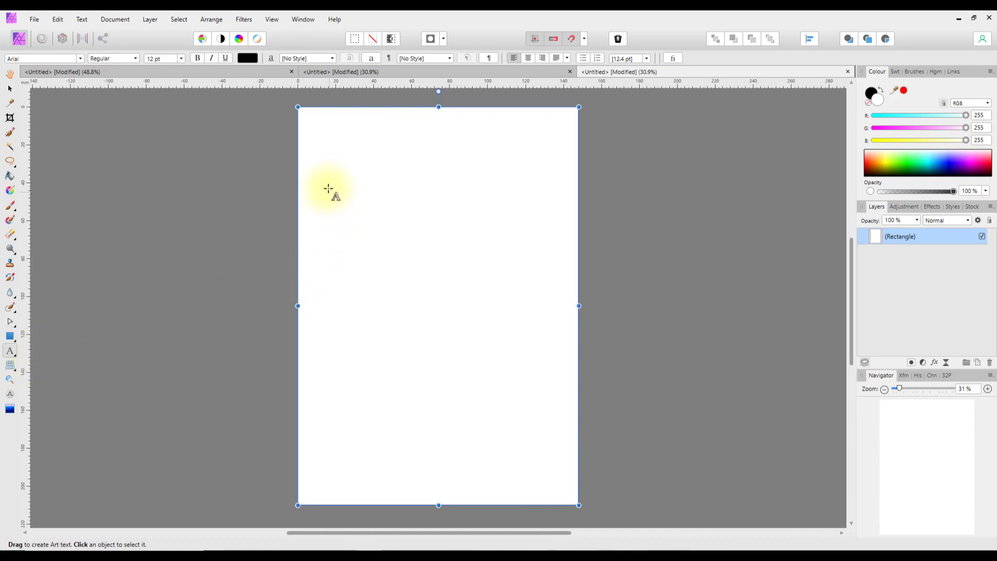
pyautogui.moveTo(336, 178); pyautogui.dragTo(469, 408)
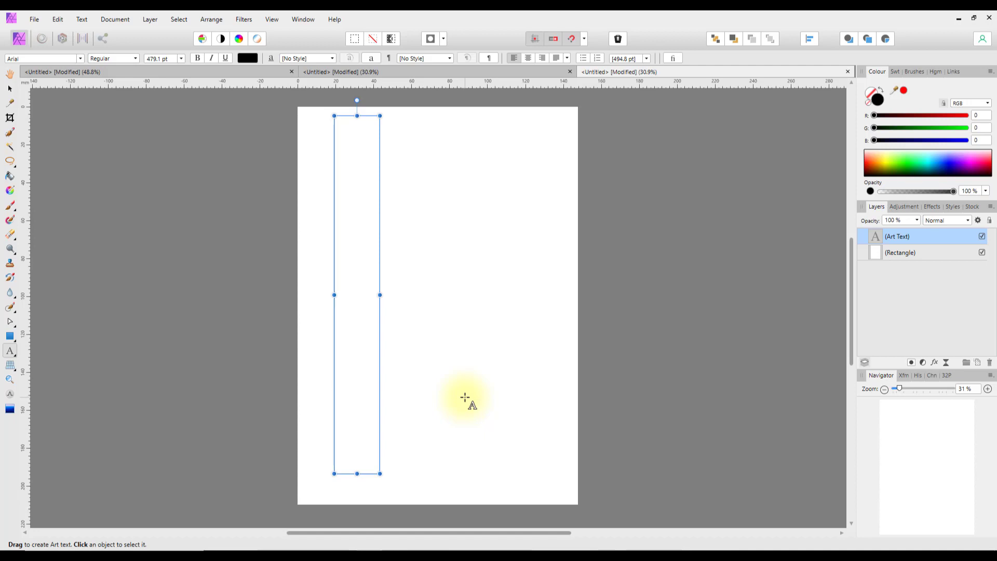
pyautogui.write('A')
pyautogui.click(420, 452)
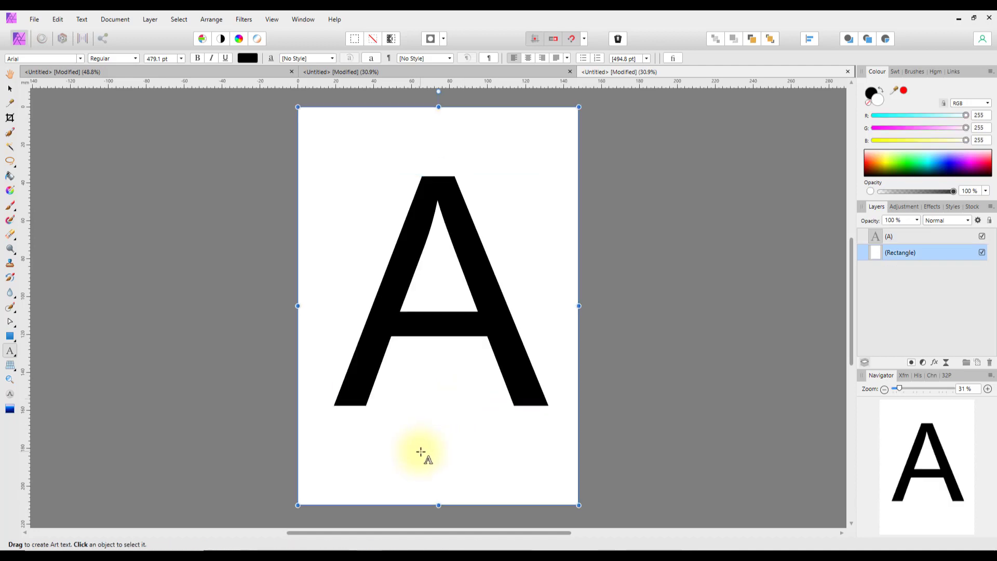
# Merge the visible letter A and white rectangle into a new pixel layer.
pyautogui.click(892, 241)
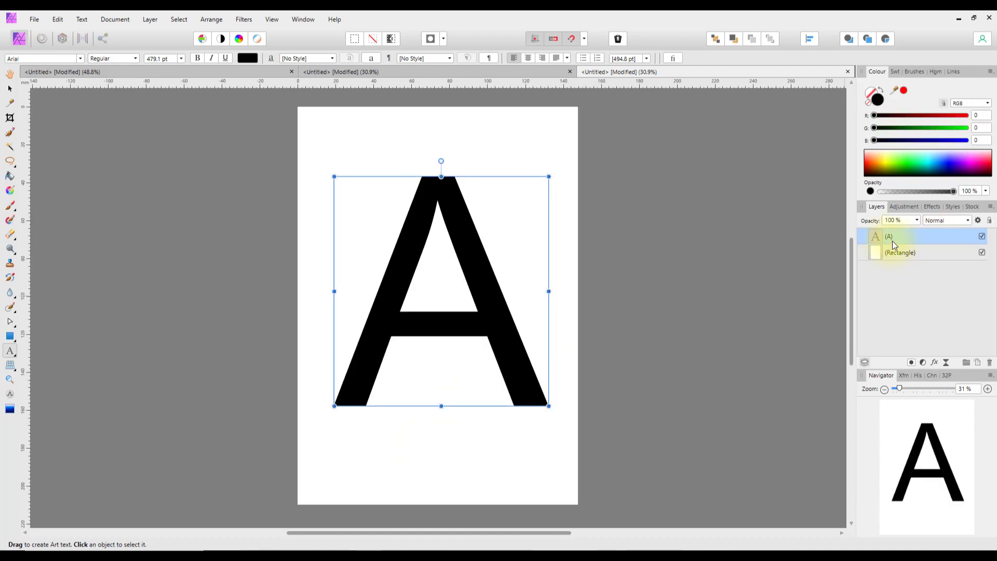
pyautogui.rightClick(893, 241)
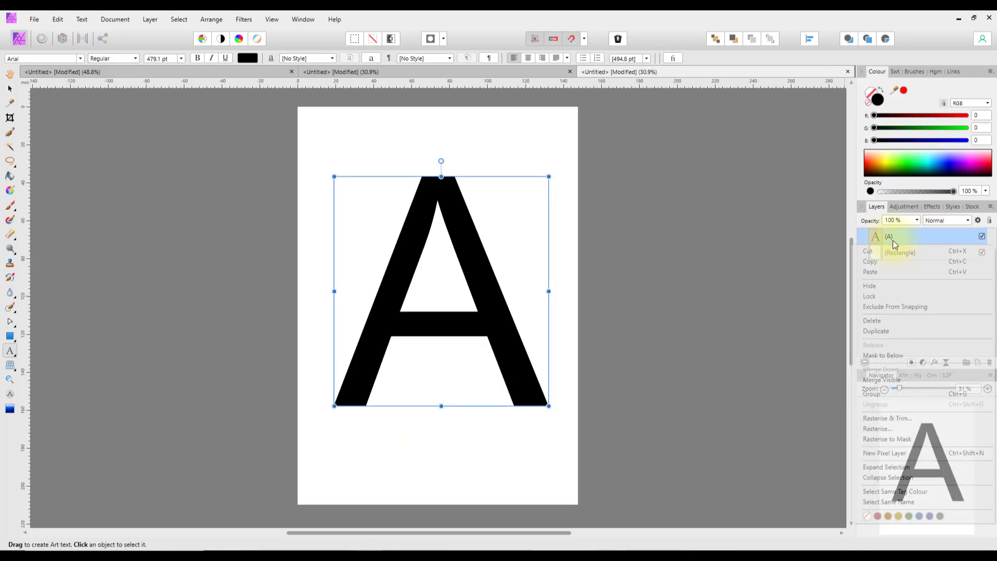
pyautogui.click(894, 381)
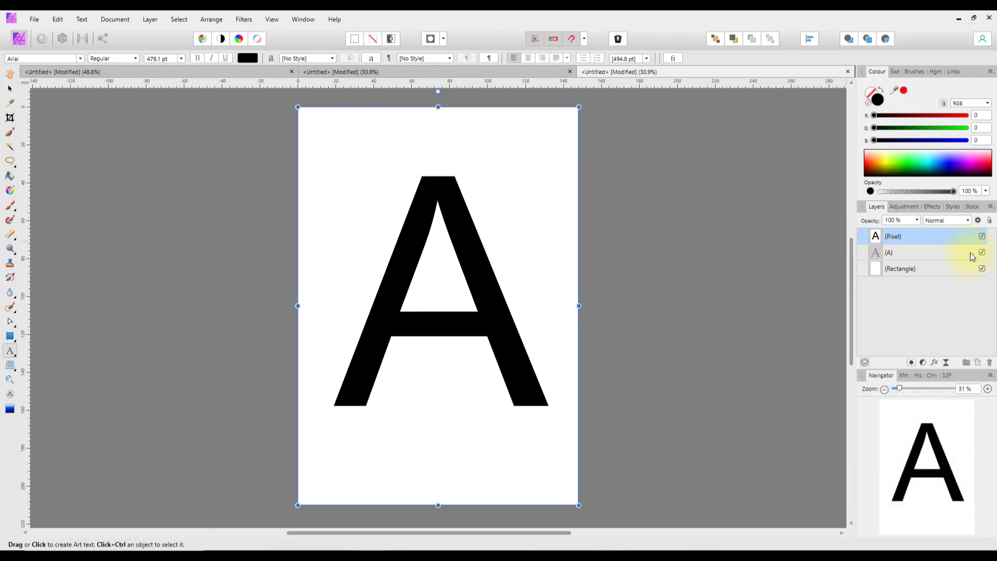
# Delete the original letter A text layer and the white rectangle layer, keeping only the merged pixel layer.
pyautogui.click(952, 254)
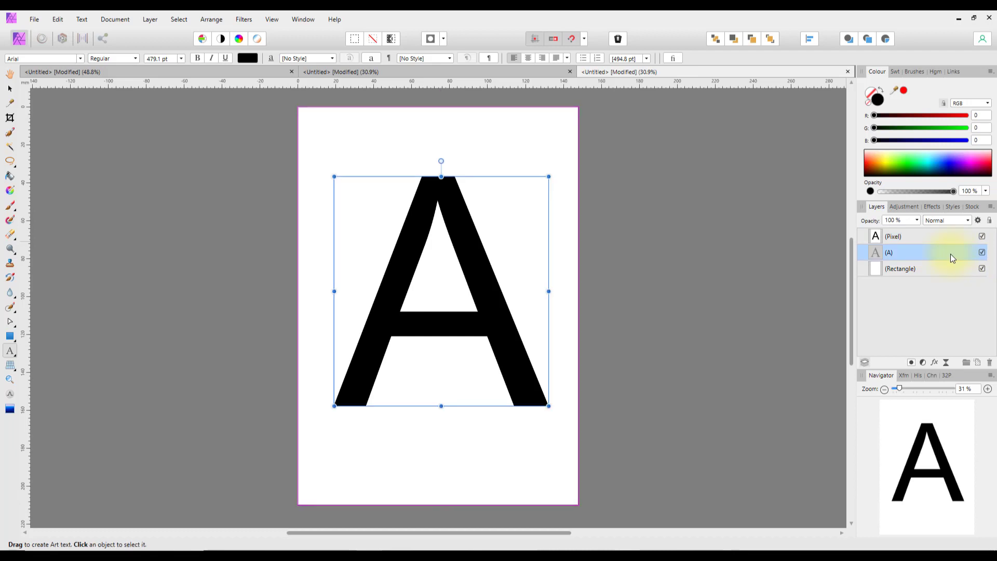
pyautogui.rightClick(909, 255)
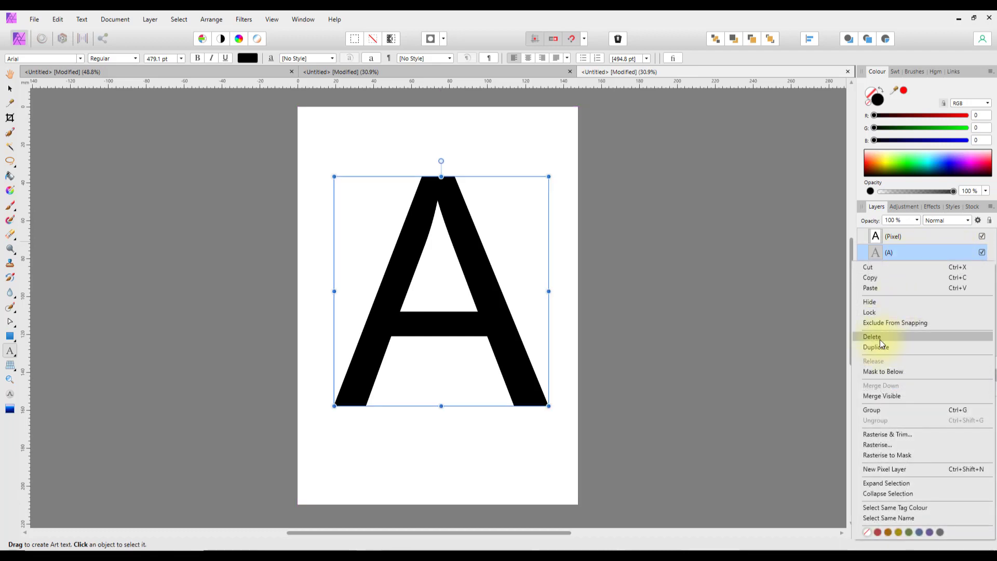
pyautogui.click(873, 337)
pyautogui.doubleClick(908, 253)
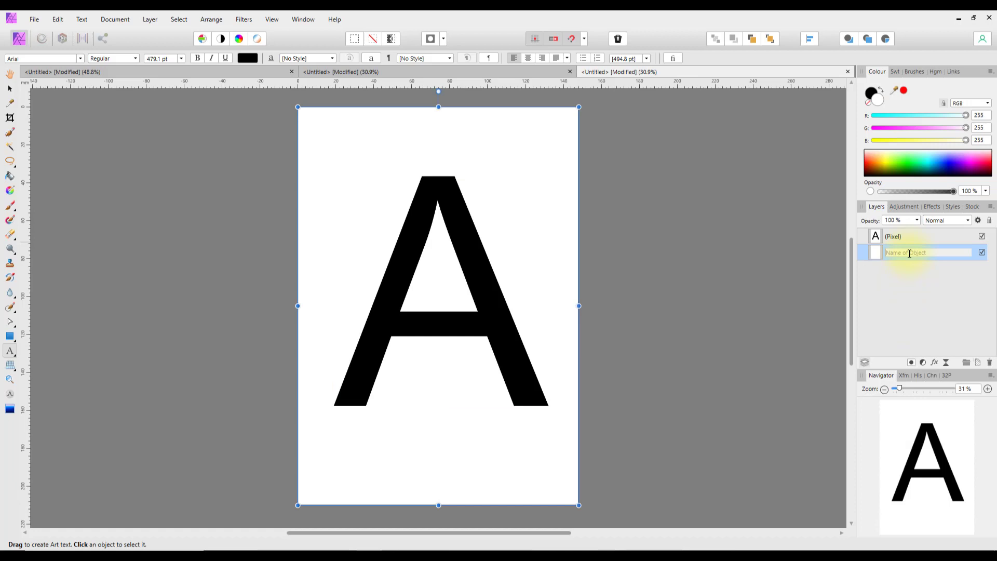
pyautogui.click(878, 254)
pyautogui.rightClick(877, 254)
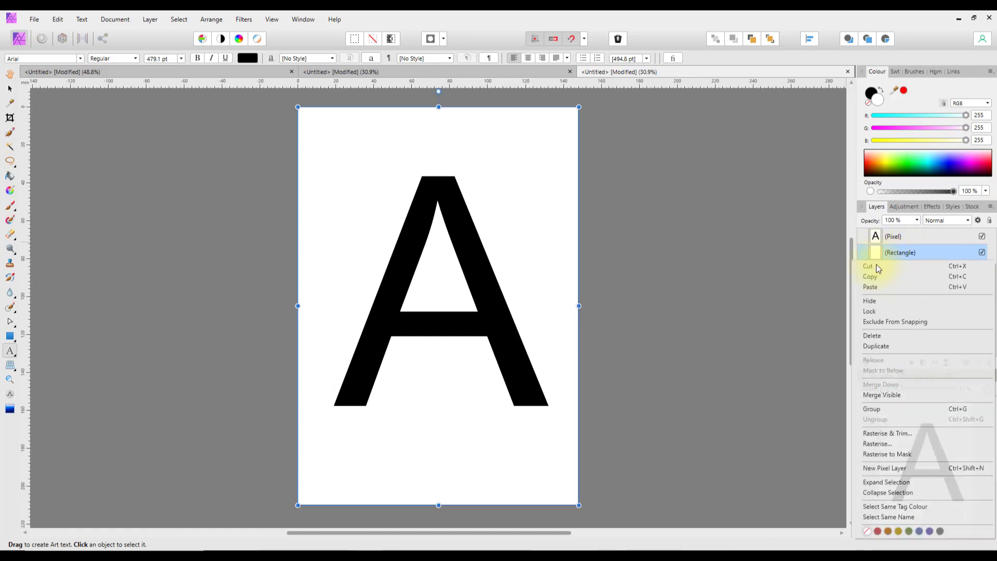
pyautogui.click(876, 337)
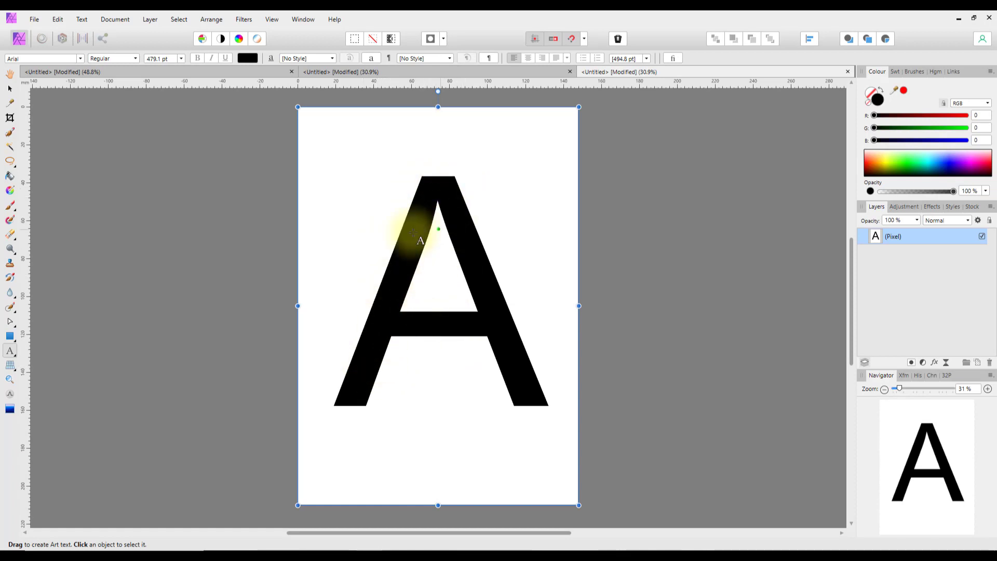
# Apply the Erase White Paper colour filter to the merged pixel layer with the letter A.
pyautogui.click(10, 89)
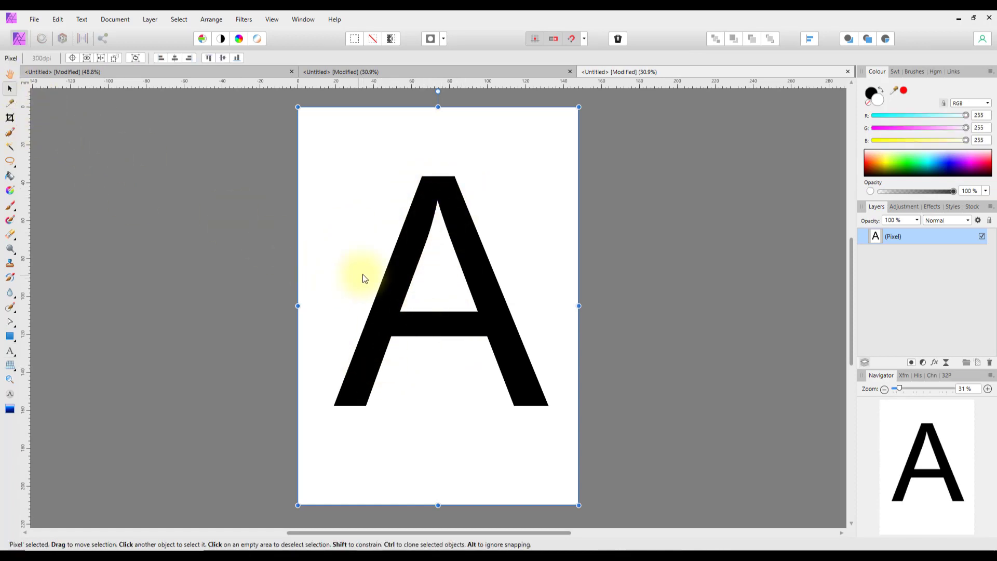
pyautogui.moveTo(396, 264)
pyautogui.mouseDown()
pyautogui.moveTo(406, 272)
pyautogui.moveTo(396, 273)
pyautogui.mouseUp()
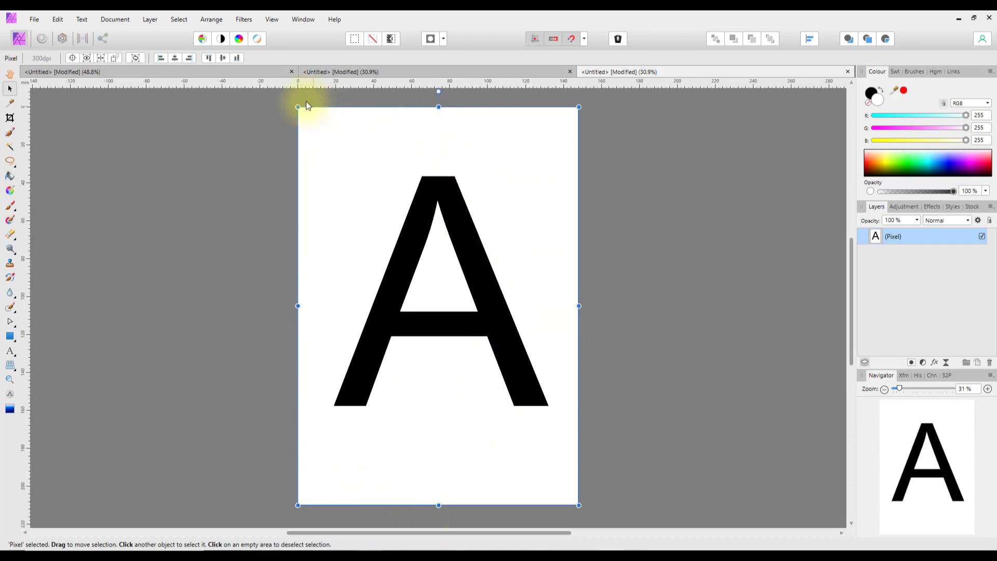
pyautogui.click(244, 19)
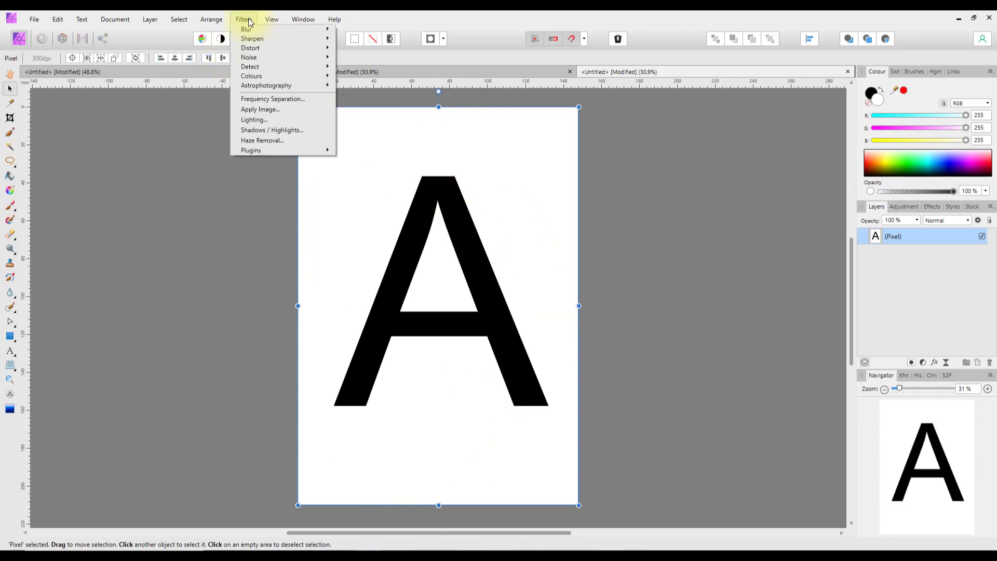
pyautogui.moveTo(305, 77)
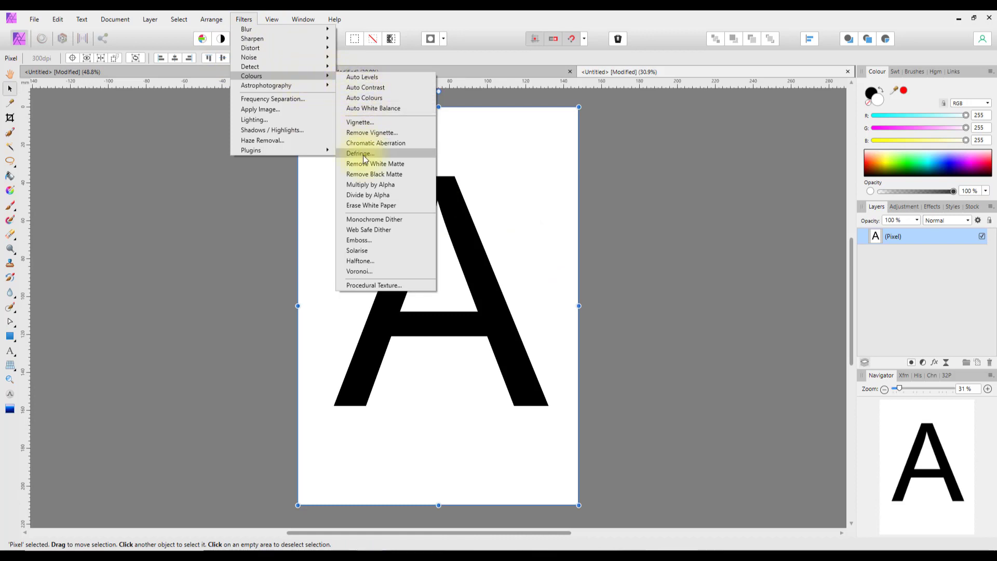
pyautogui.click(369, 206)
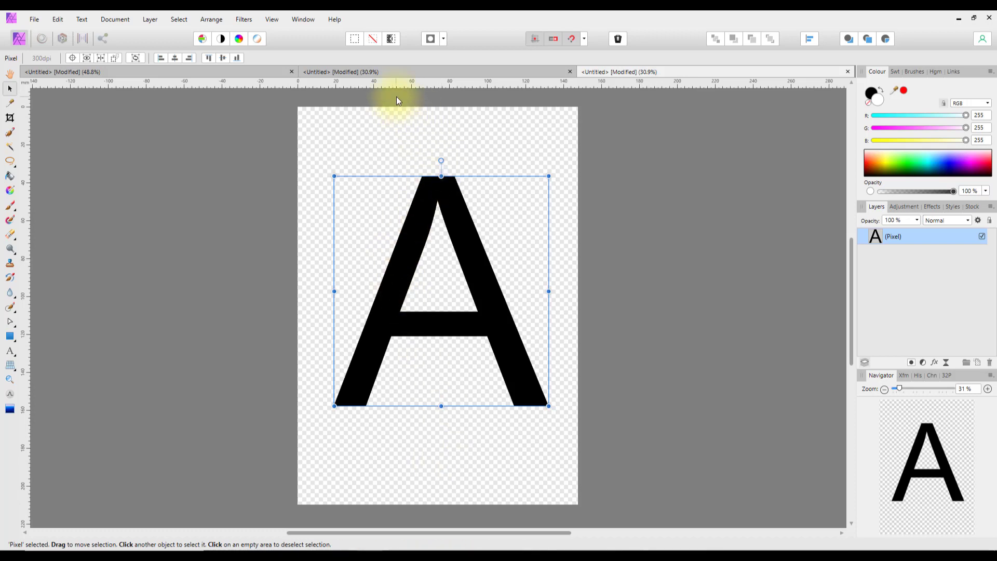
# Switch to the tree photo document and apply the Monochrome Dither colour filter to the selected photo copy.
pyautogui.click(171, 70)
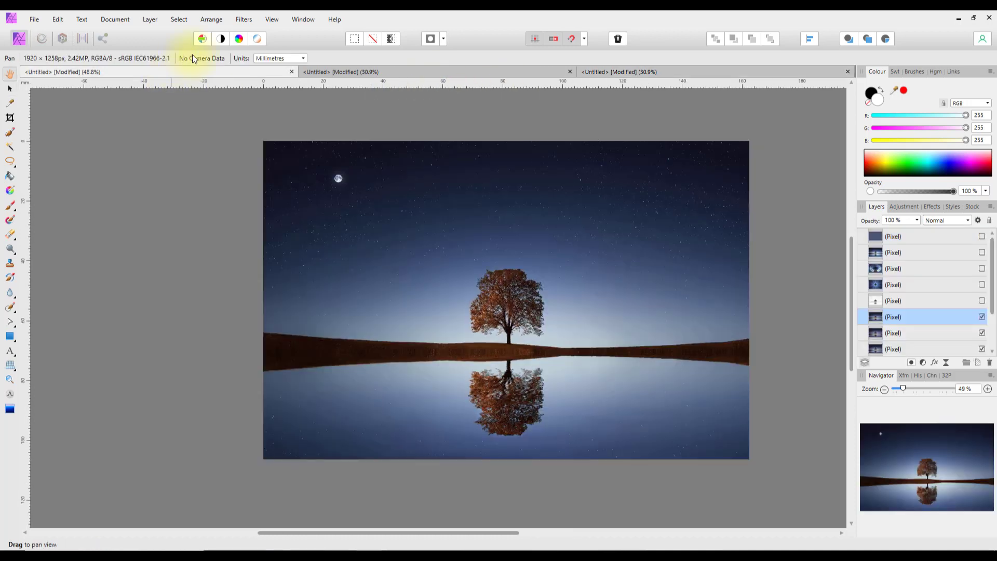
pyautogui.click(245, 20)
pyautogui.moveTo(352, 94)
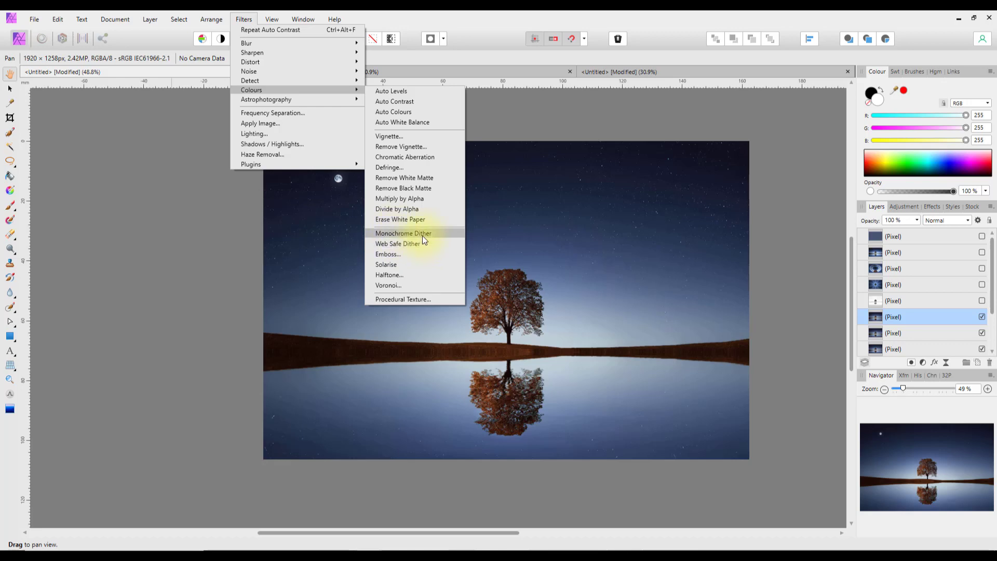
pyautogui.click(404, 233)
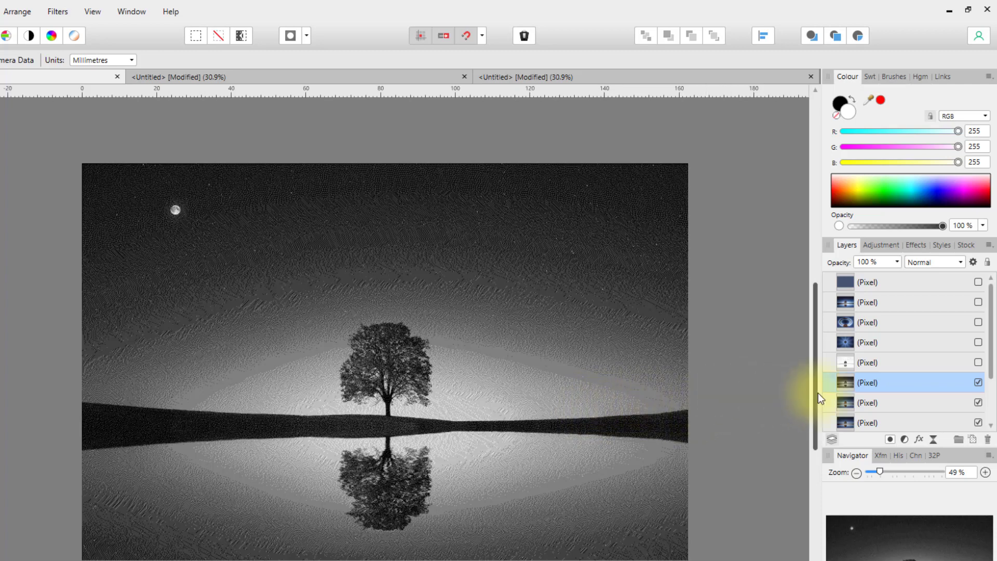
# Hide the dithered photo copy and select the photo copy directly below it.
pyautogui.scroll(-3, 923, 386)
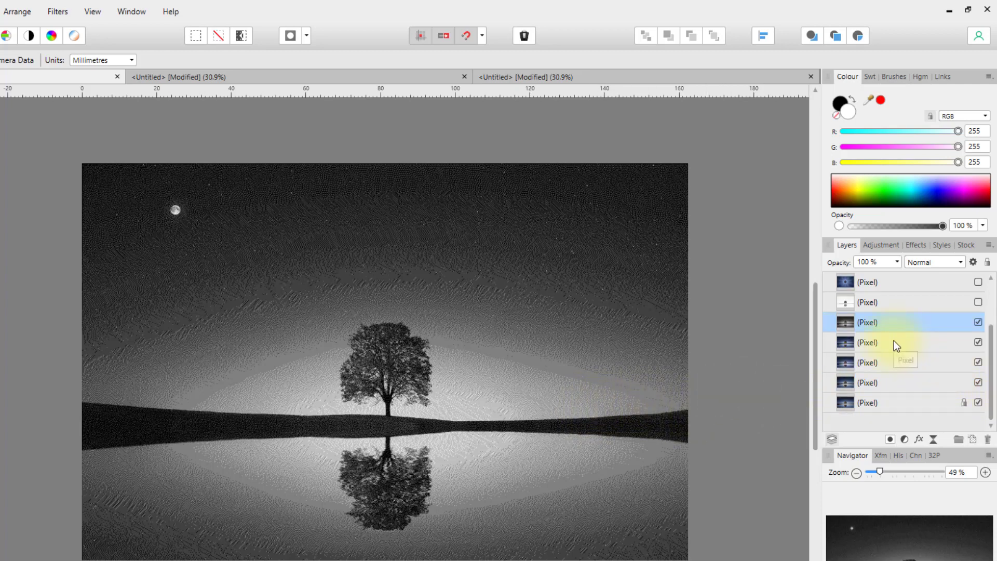
pyautogui.click(978, 323)
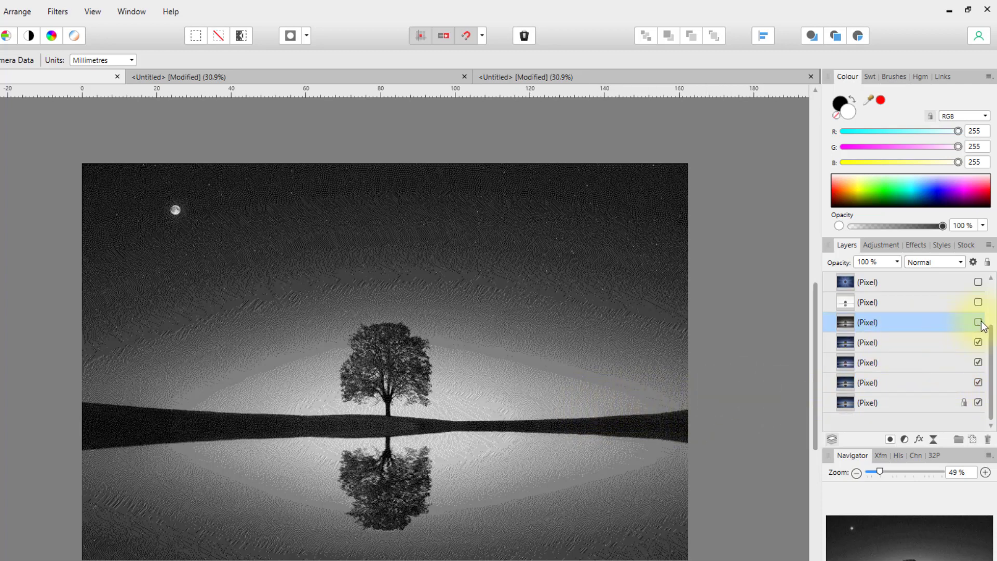
pyautogui.click(849, 341)
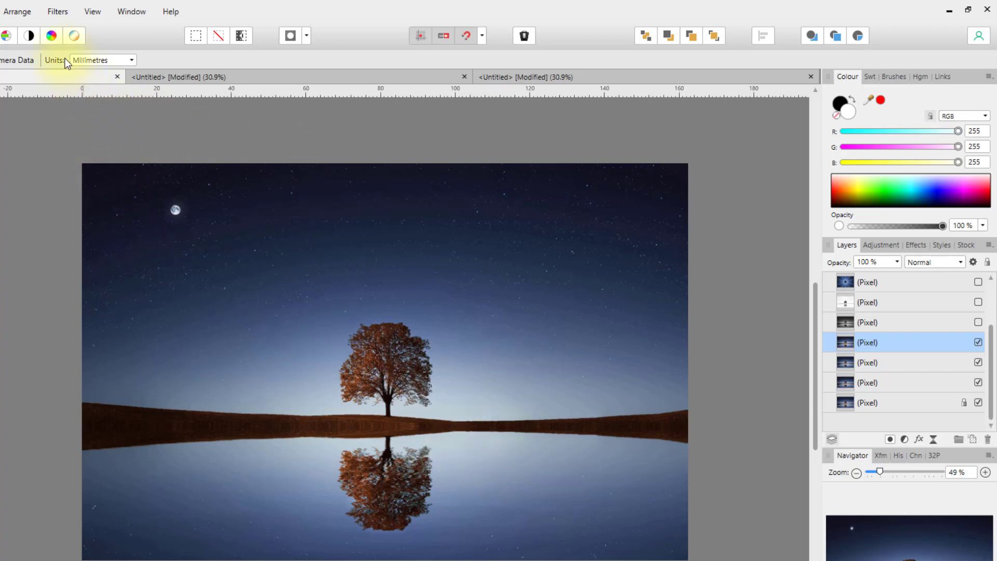
# Try the Solarise colour filter on the selected photo copy, then undo it.
pyautogui.click(58, 11)
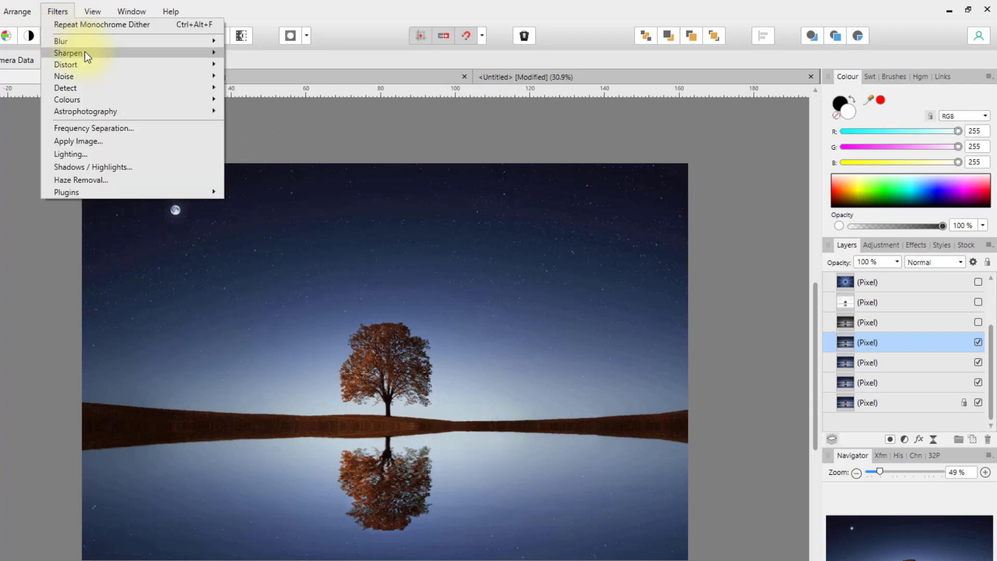
pyautogui.moveTo(151, 108)
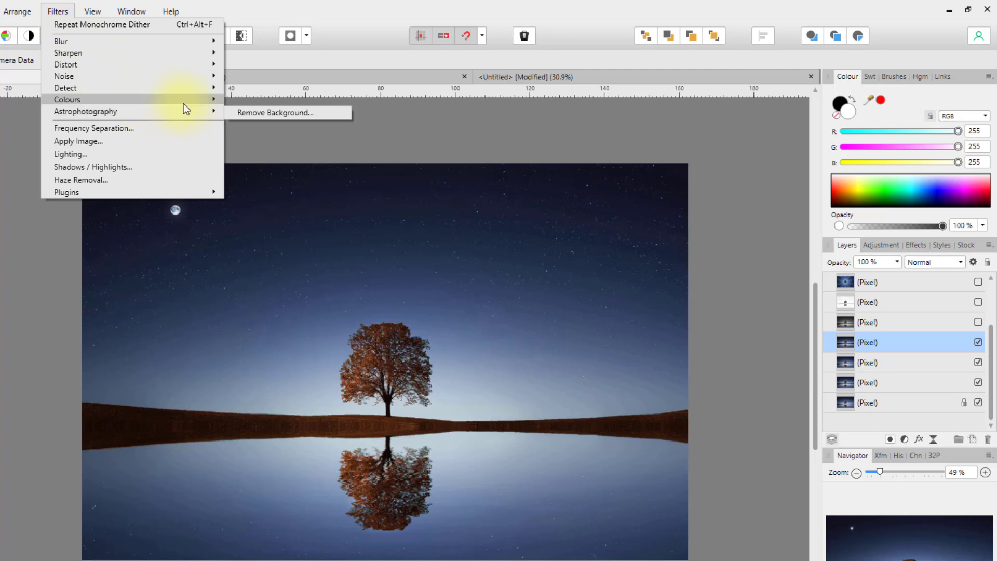
pyautogui.moveTo(204, 102)
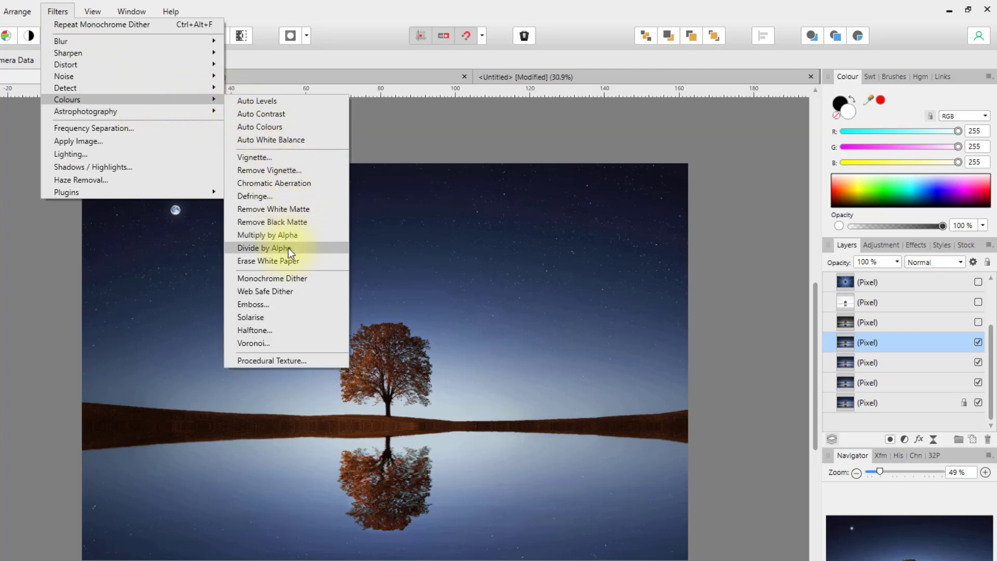
pyautogui.click(257, 319)
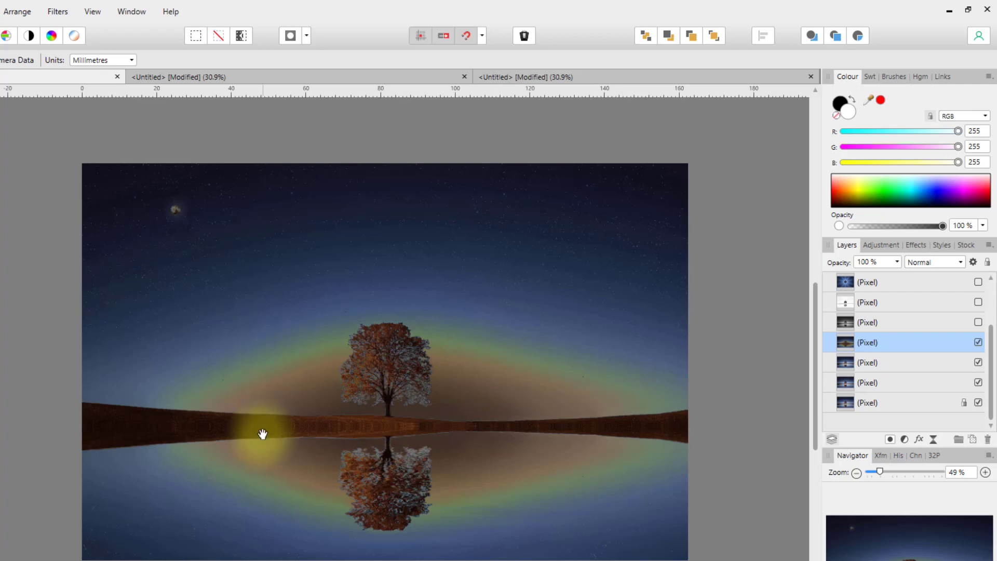
pyautogui.hotkey('ctrl', 'z')
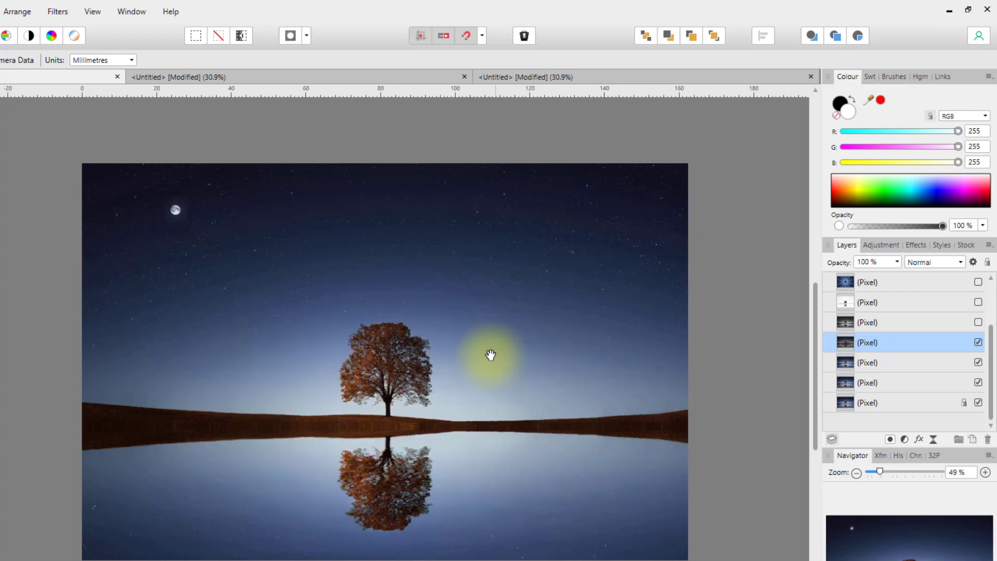
# Preview a monochrome Emboss on the photo copy with radius 17.9 px, amount 174 % and rotation 135°, then cancel it.
pyautogui.click(57, 12)
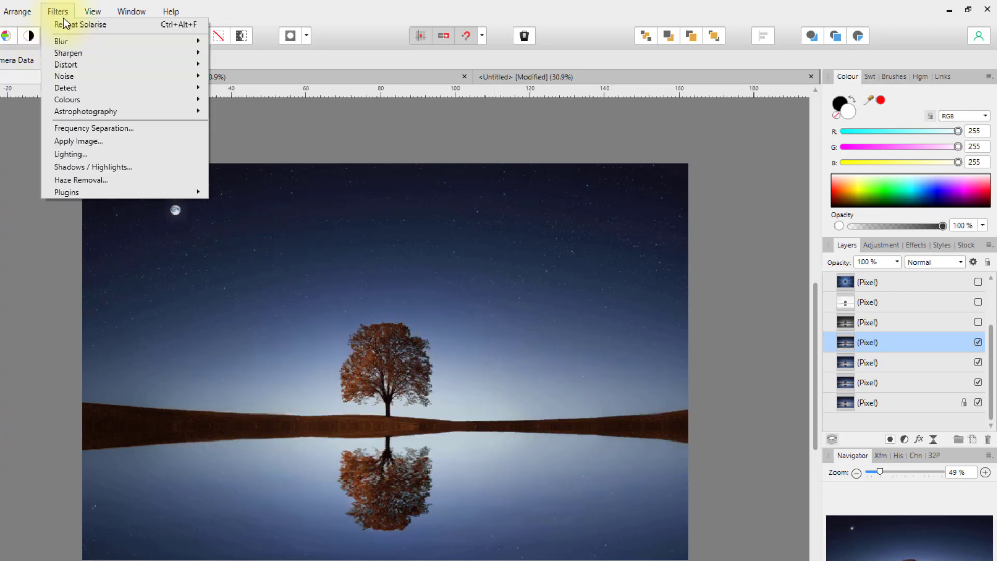
pyautogui.moveTo(189, 102)
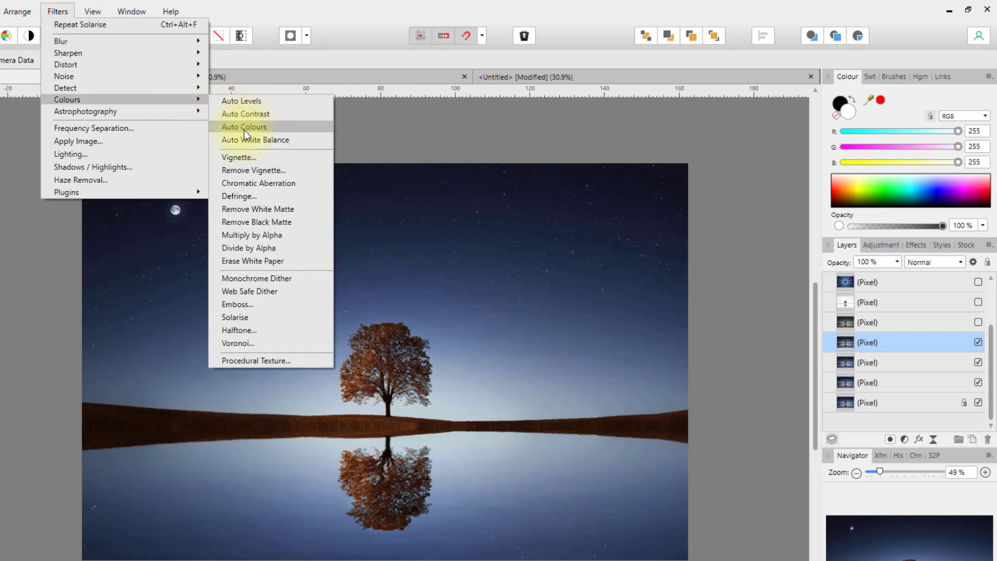
pyautogui.click(239, 306)
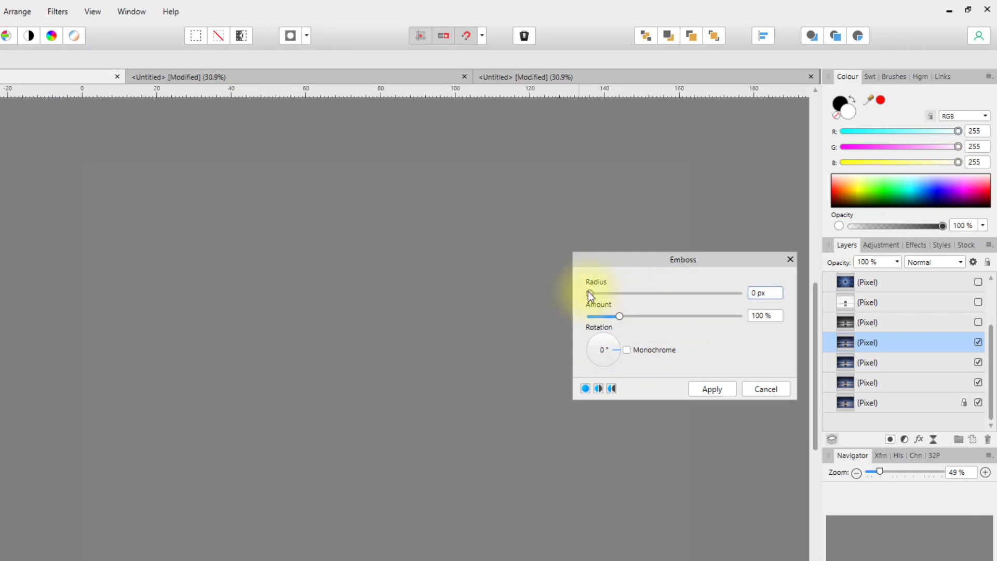
pyautogui.moveTo(589, 293); pyautogui.dragTo(642, 317)
pyautogui.moveTo(606, 360); pyautogui.dragTo(593, 342)
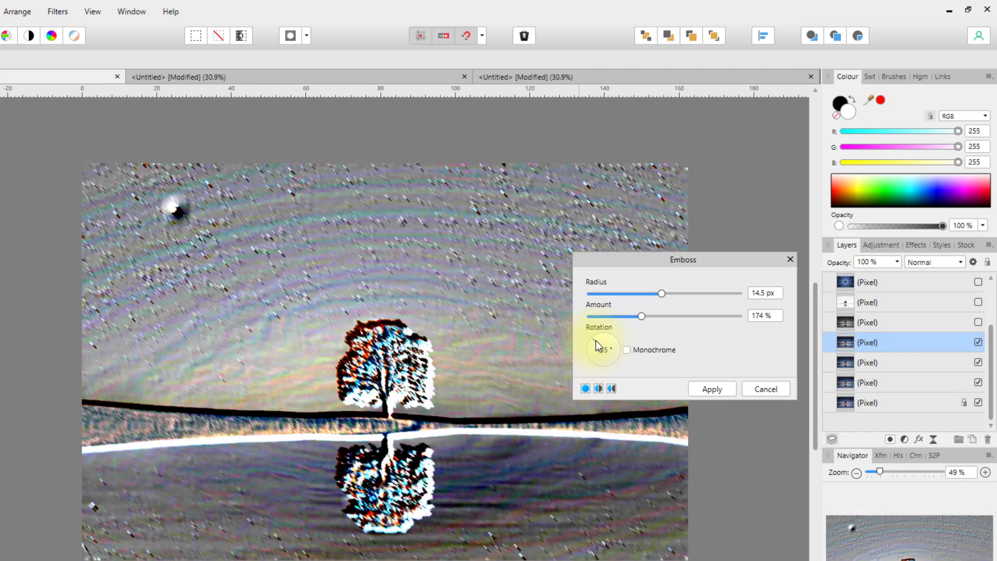
pyautogui.click(628, 350)
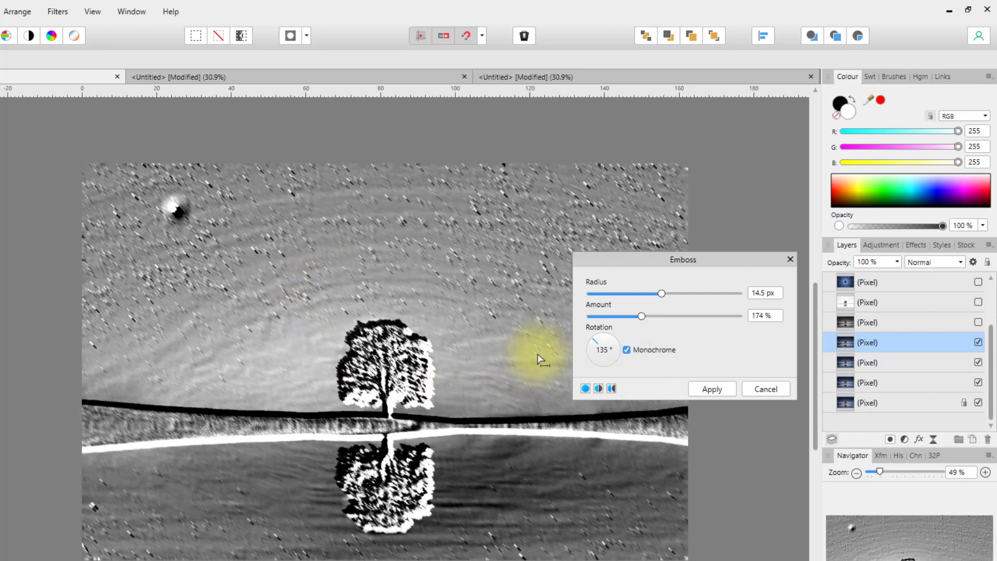
pyautogui.moveTo(664, 292); pyautogui.dragTo(668, 296)
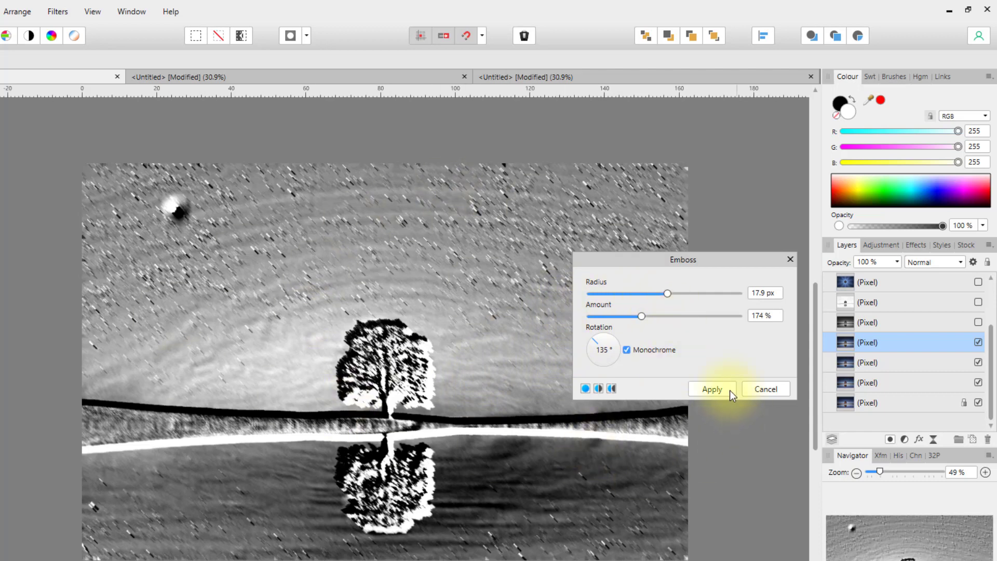
pyautogui.click(760, 392)
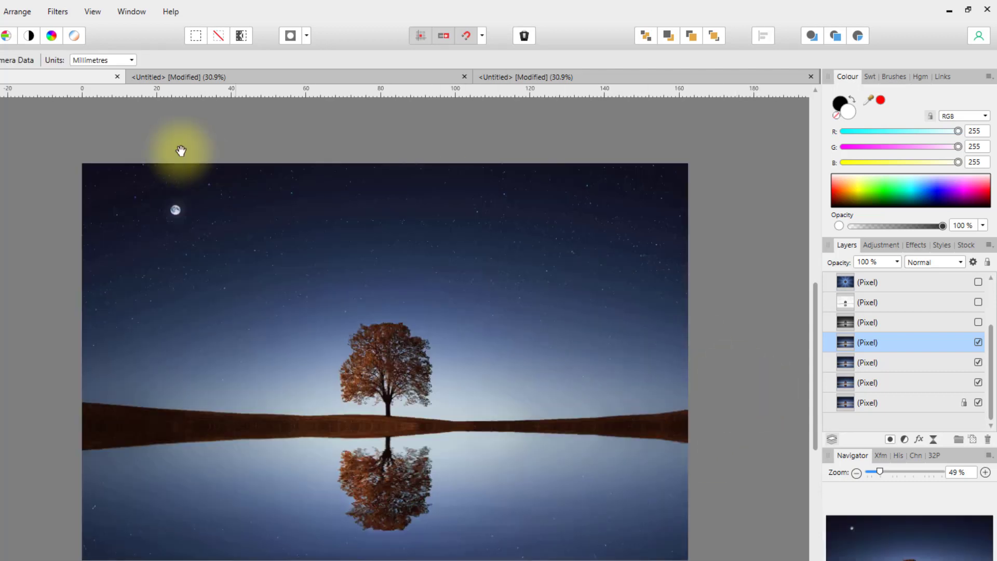
# Start the astrophotography Remove Background filter on the selected photo copy with grey 0.07427, red 0.00942, green 0.027 and blue about 0.063.
pyautogui.click(58, 11)
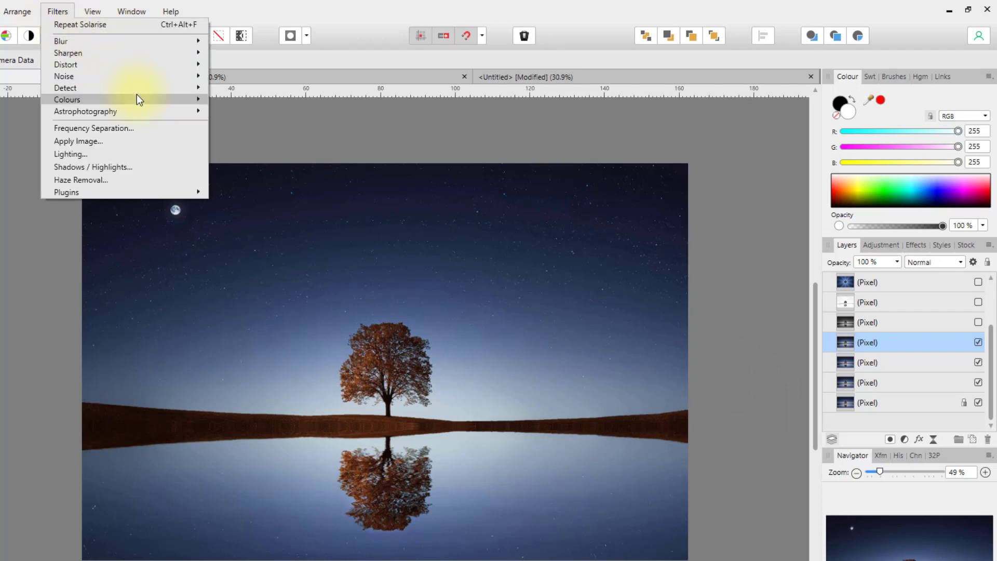
pyautogui.moveTo(192, 104)
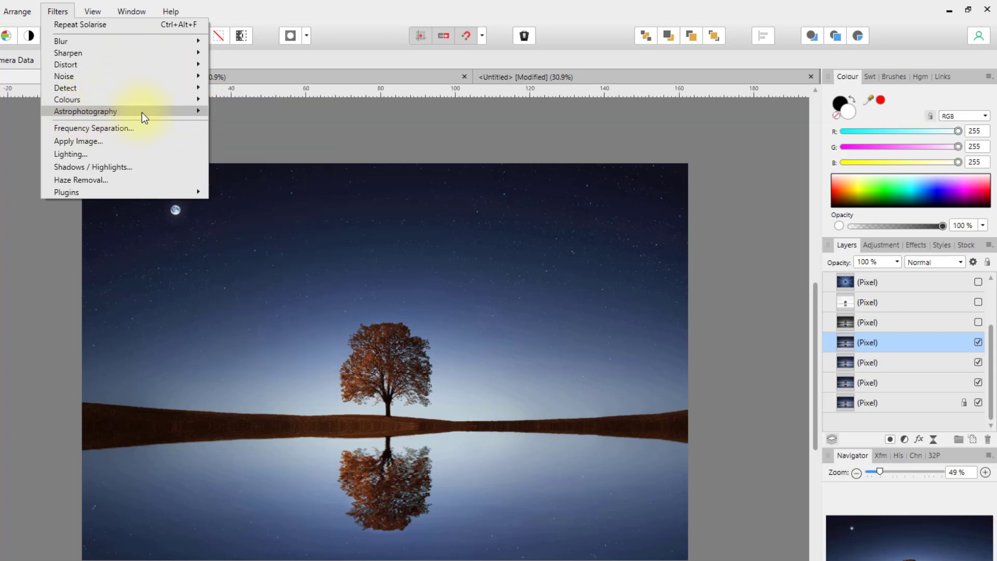
pyautogui.moveTo(141, 112)
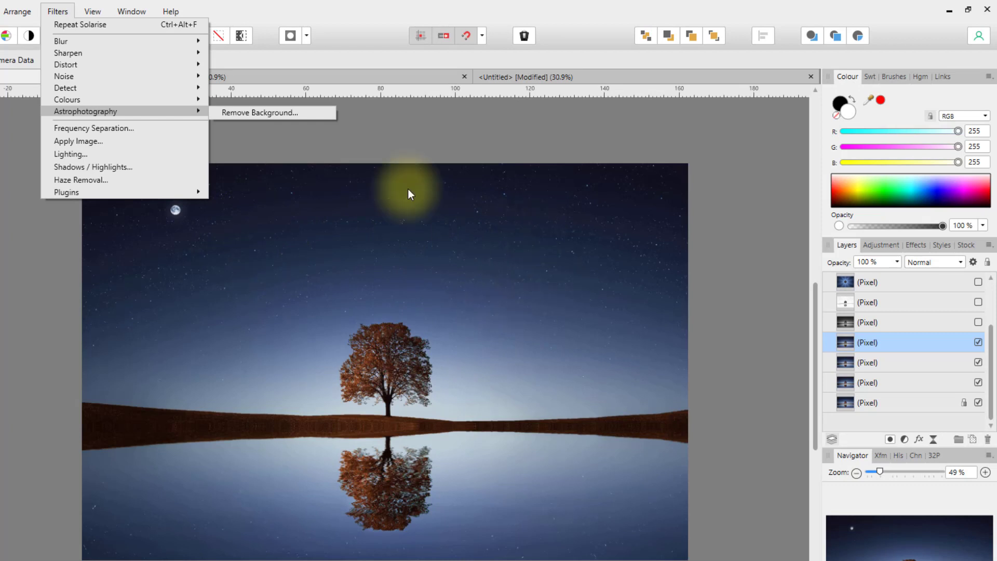
pyautogui.click(244, 114)
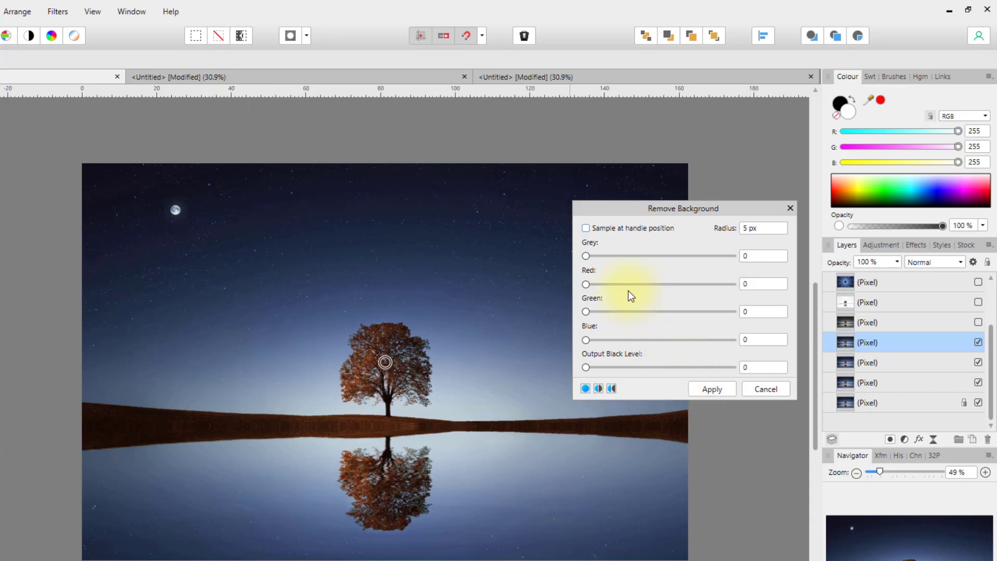
pyautogui.moveTo(588, 257); pyautogui.dragTo(687, 259)
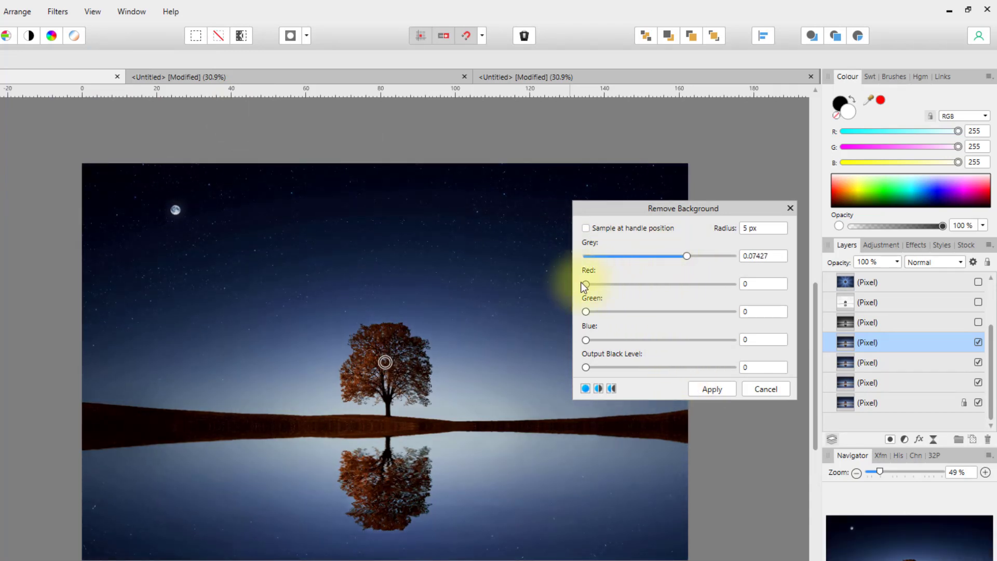
pyautogui.moveTo(587, 284); pyautogui.dragTo(659, 284)
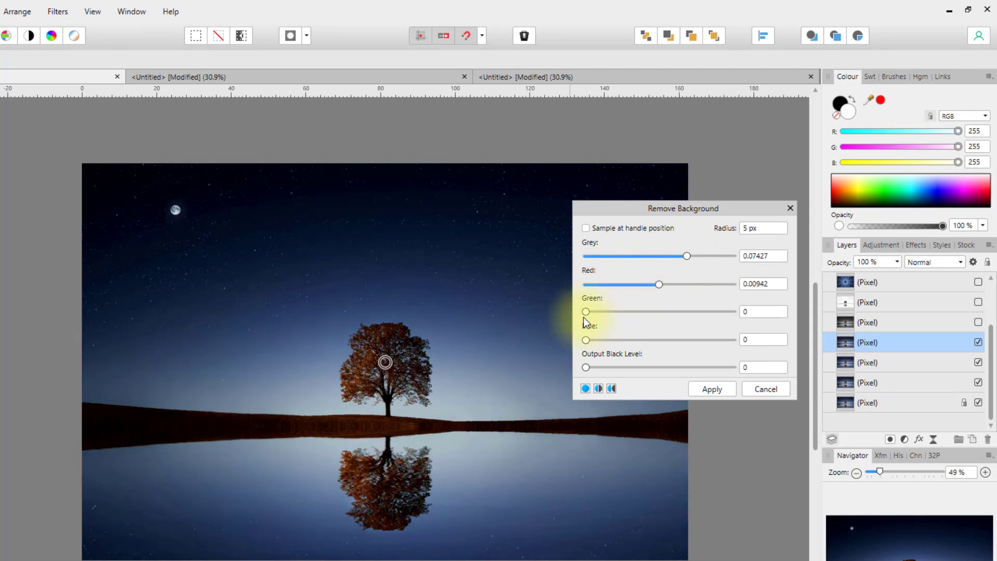
pyautogui.moveTo(586, 312); pyautogui.dragTo(668, 312)
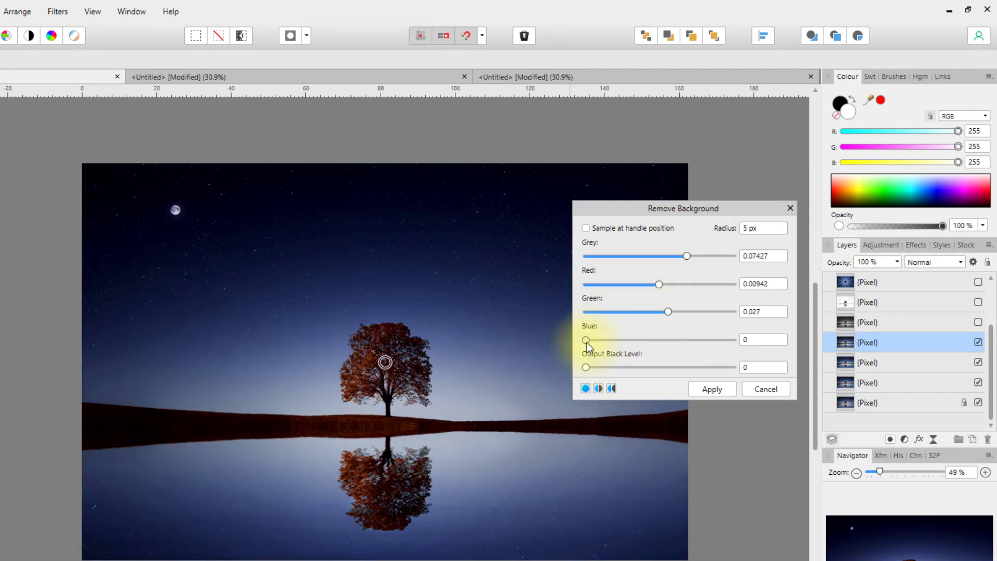
pyautogui.moveTo(587, 341); pyautogui.dragTo(673, 341)
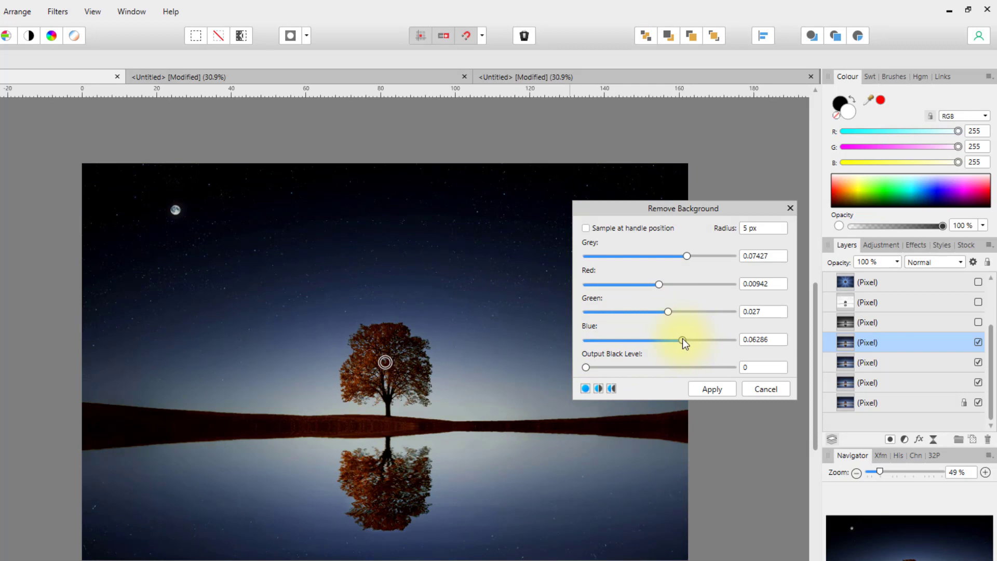
# Readjust the tree sample to grey 0.09546, red 0.04656, green 0.00257 and blue 0.0042, with output black level 0.00355.
pyautogui.moveTo(590, 370); pyautogui.dragTo(629, 367)
pyautogui.moveTo(688, 254); pyautogui.dragTo(616, 284)
pyautogui.moveTo(665, 309); pyautogui.dragTo(639, 340)
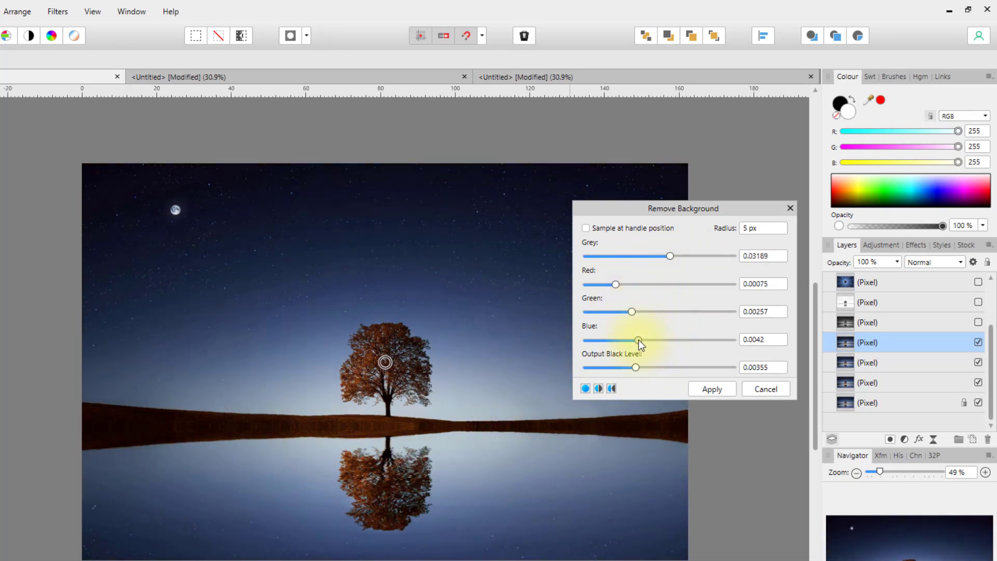
pyautogui.moveTo(619, 285); pyautogui.dragTo(695, 256)
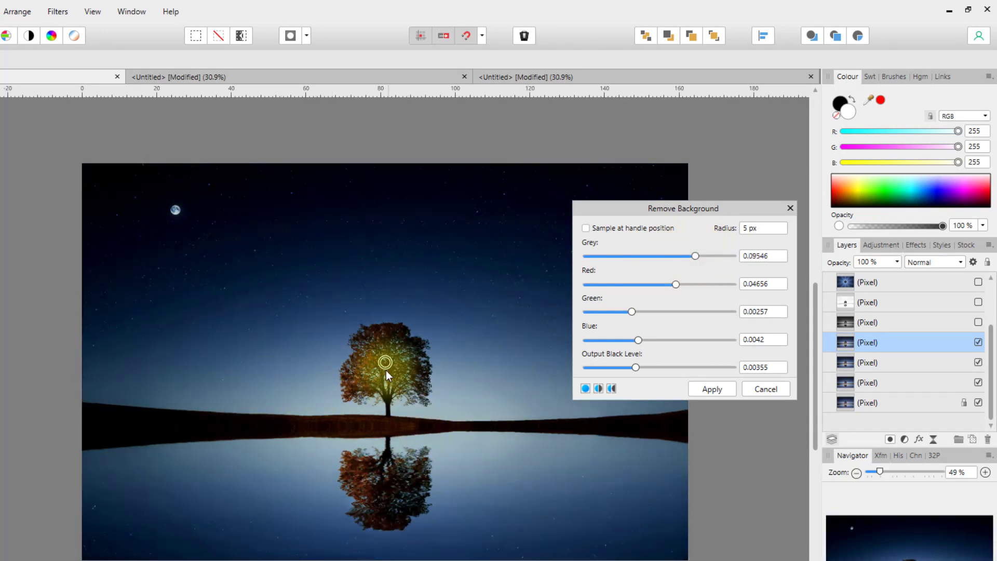
# Add a second background sample in the sky left of the tree with green 0.25022 and grey 0.00081, and apply the filter.
pyautogui.click(265, 376)
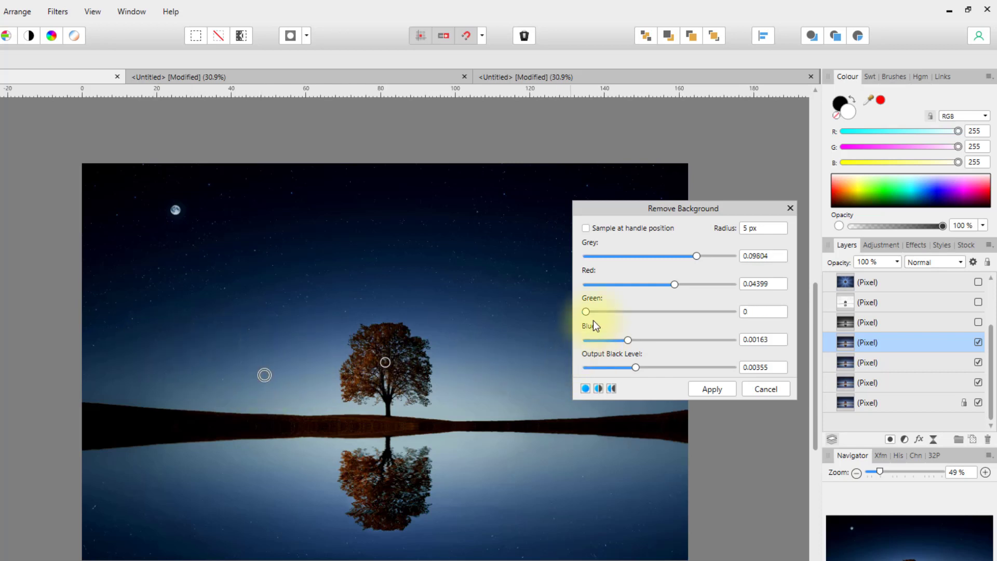
pyautogui.moveTo(587, 311); pyautogui.dragTo(704, 315)
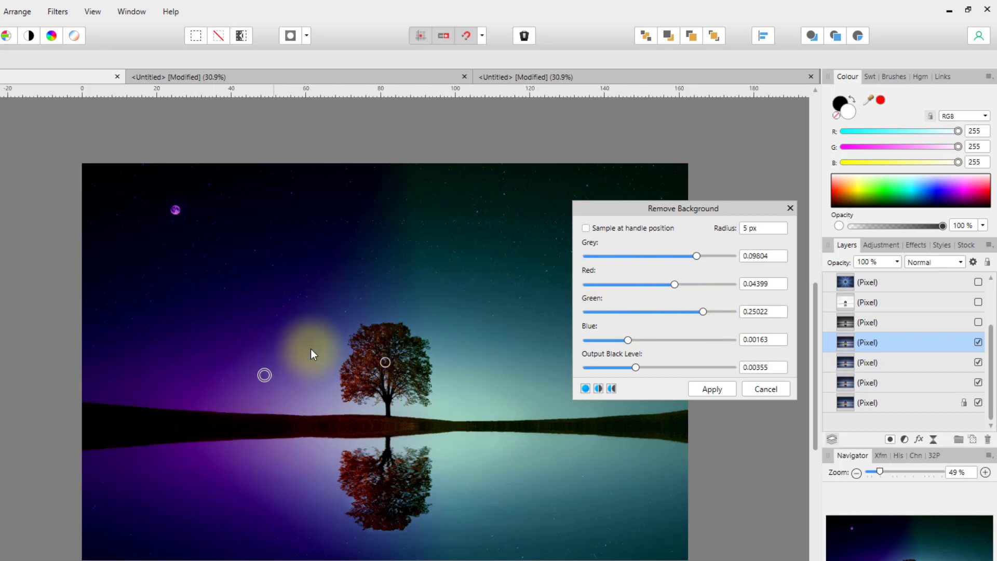
pyautogui.moveTo(696, 256); pyautogui.dragTo(619, 260)
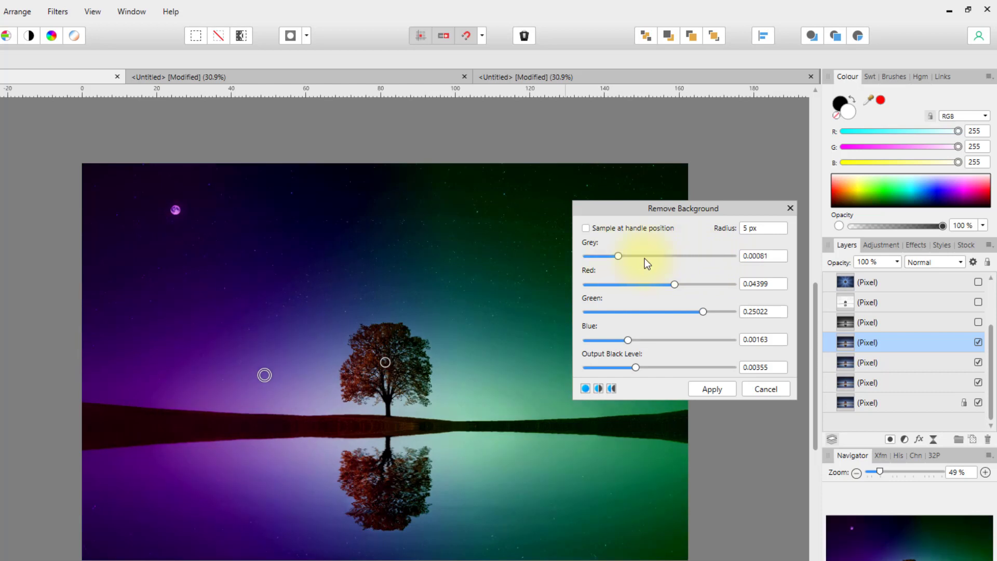
pyautogui.moveTo(728, 213); pyautogui.dragTo(907, 361)
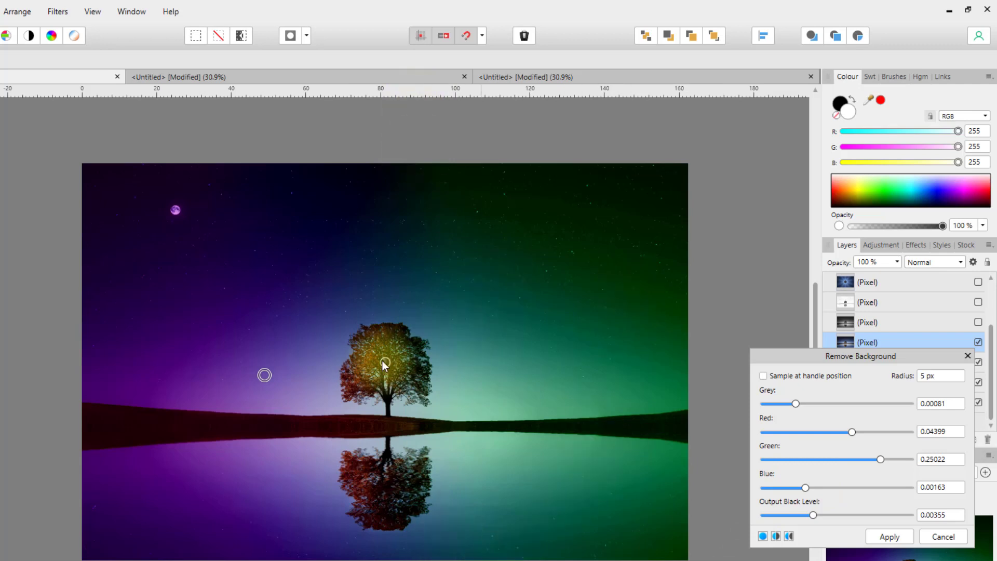
pyautogui.moveTo(856, 358); pyautogui.dragTo(537, 197)
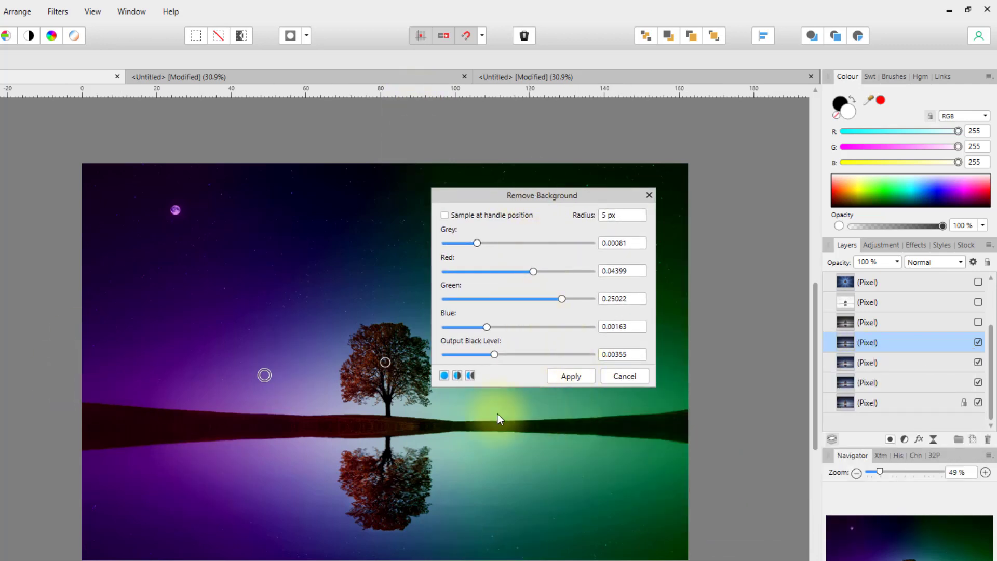
pyautogui.click(574, 377)
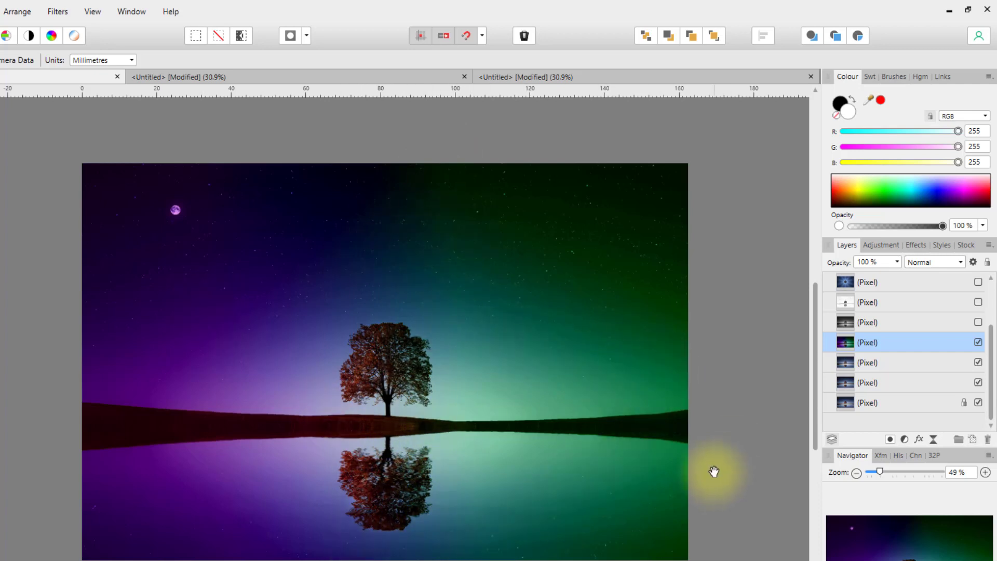
# Hide the purple and green photo copy and select the photo copy directly below it.
pyautogui.click(978, 343)
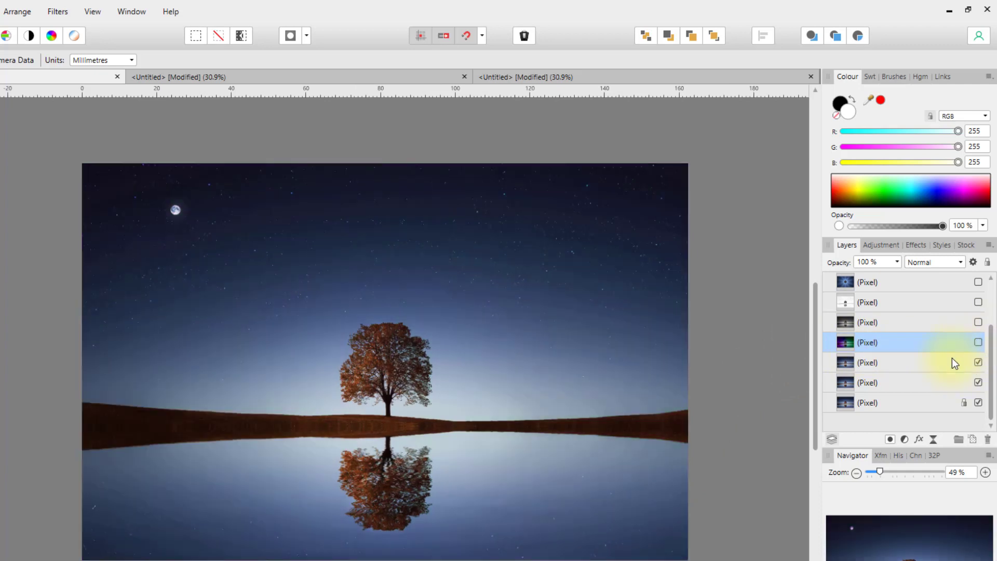
pyautogui.click(908, 363)
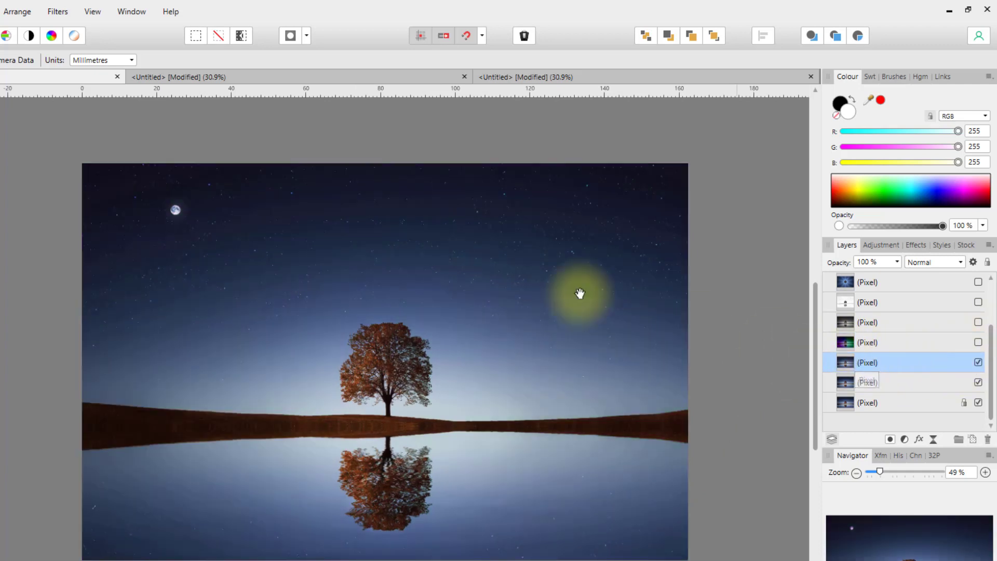
# Examine the Apply Image filter's source, equation and blend options, then cancel it.
pyautogui.click(55, 11)
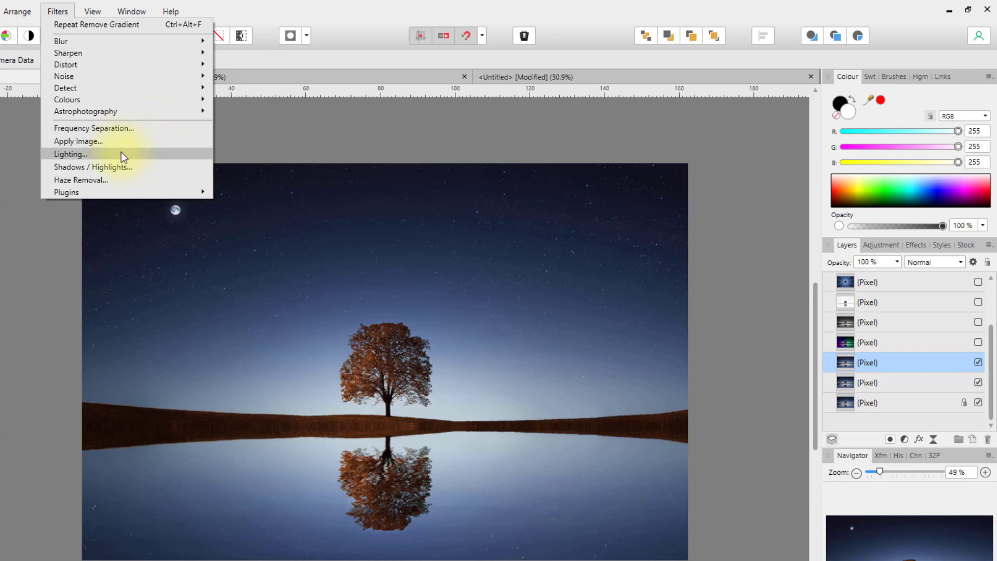
pyautogui.click(78, 140)
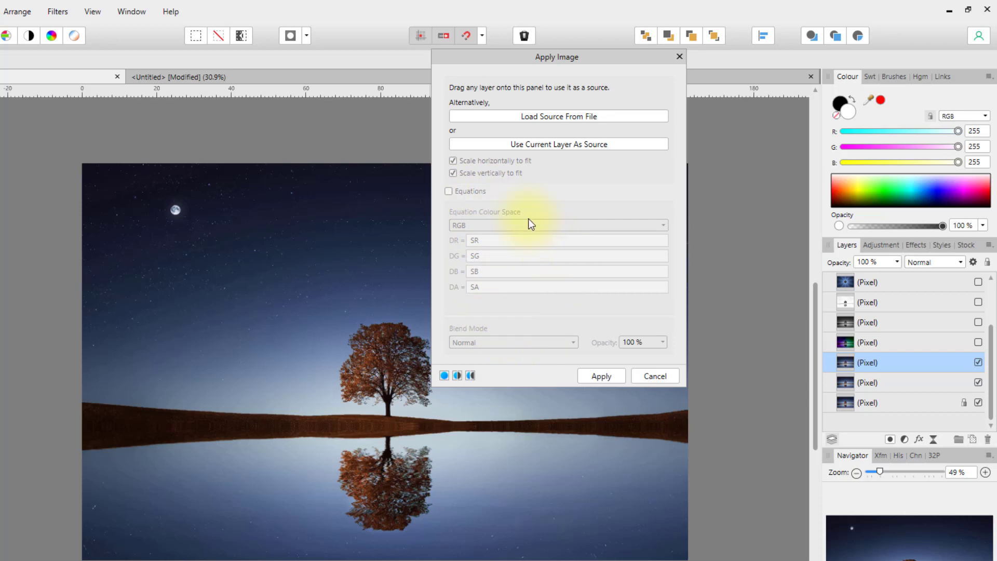
pyautogui.click(646, 376)
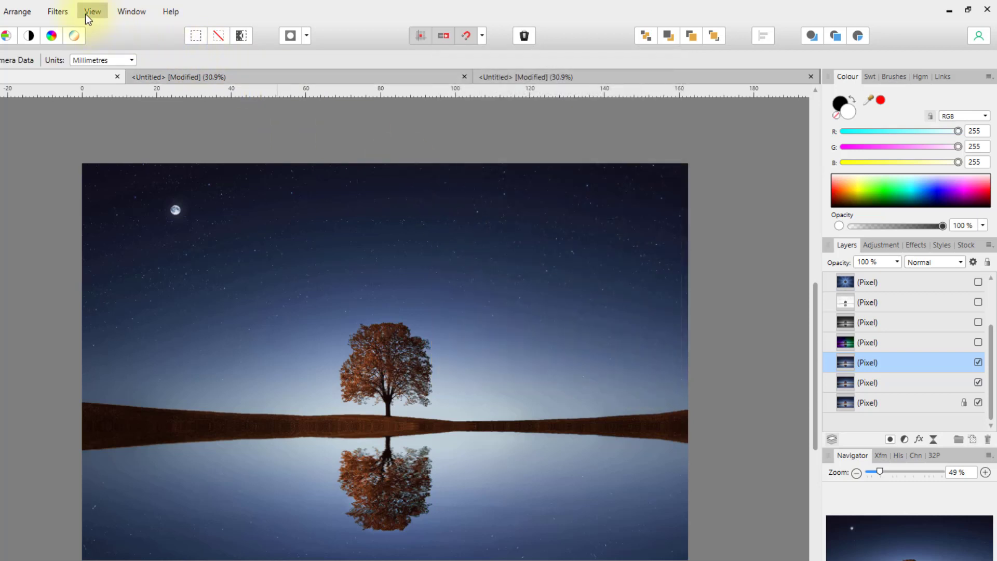
# Examine which third-party filter plugins are available for the photo.
pyautogui.click(58, 12)
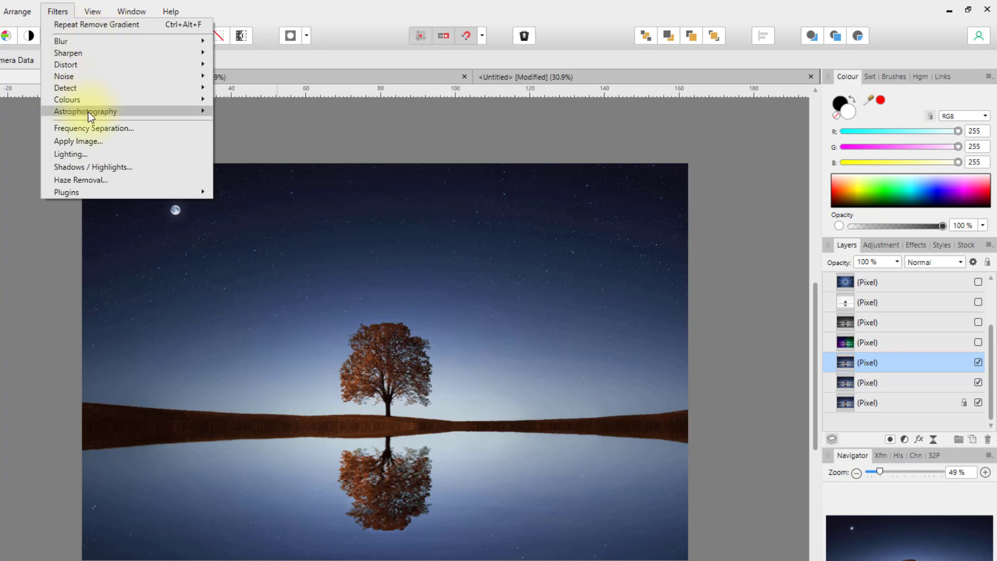
pyautogui.moveTo(55, 192)
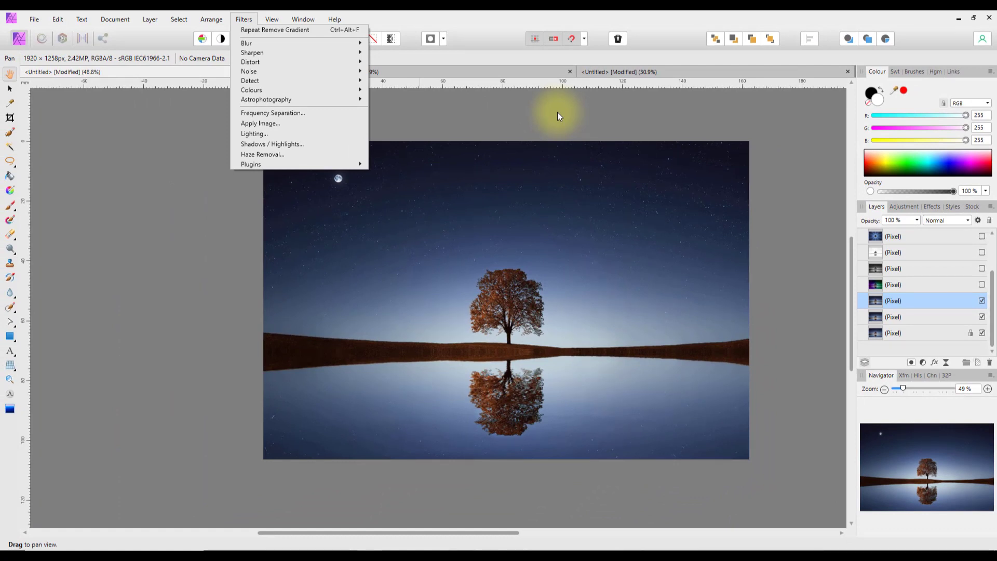
pyautogui.moveTo(359, 163)
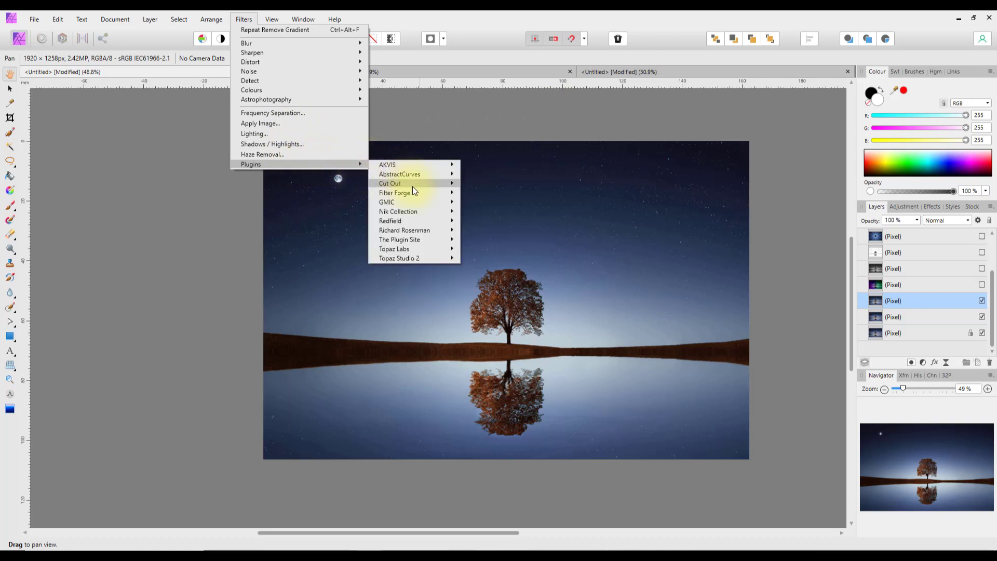
pyautogui.moveTo(423, 213)
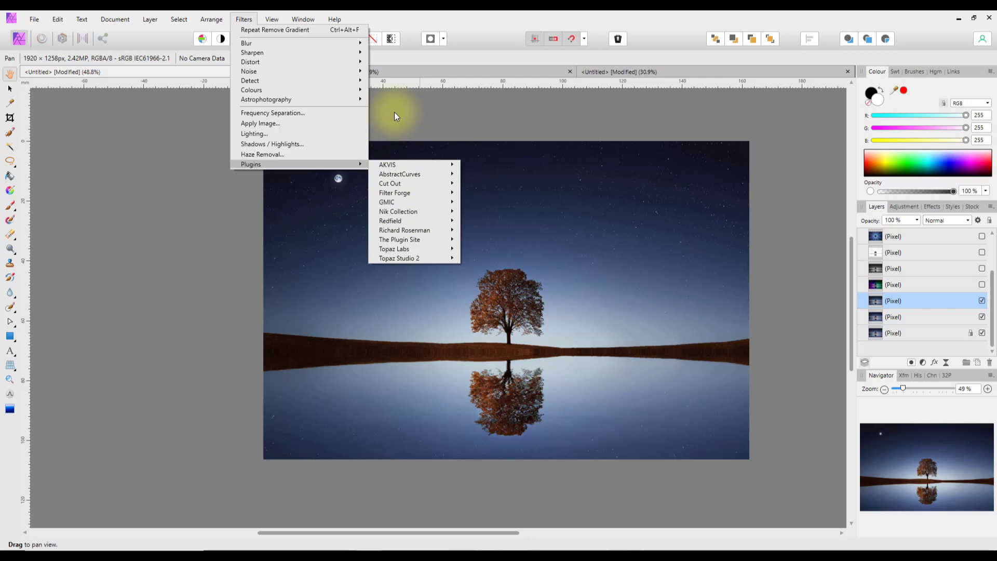
# Review the Photoshop plugin search folders and detected plugins in the preferences, then close the preferences.
pyautogui.moveTo(56, 18)
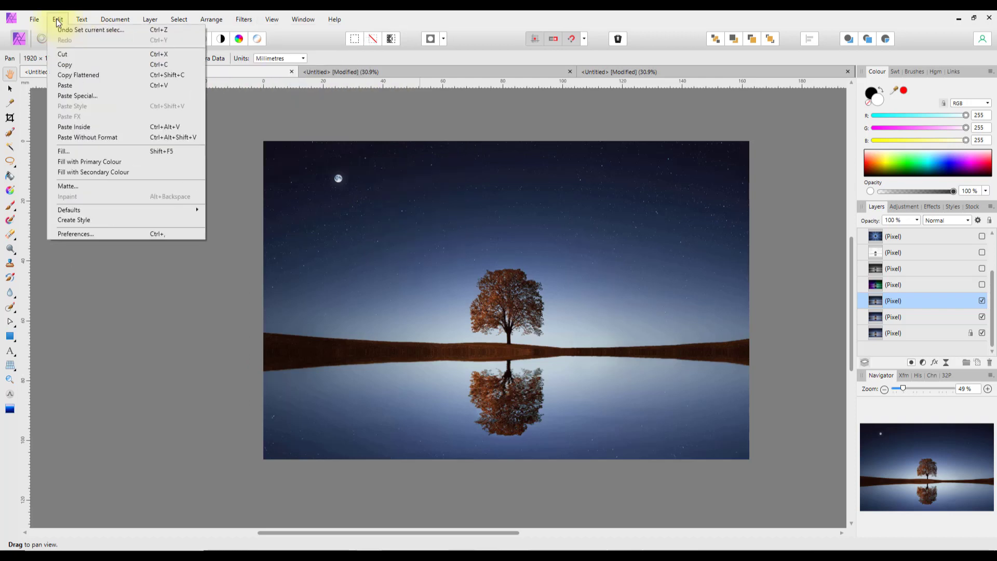
pyautogui.click(67, 235)
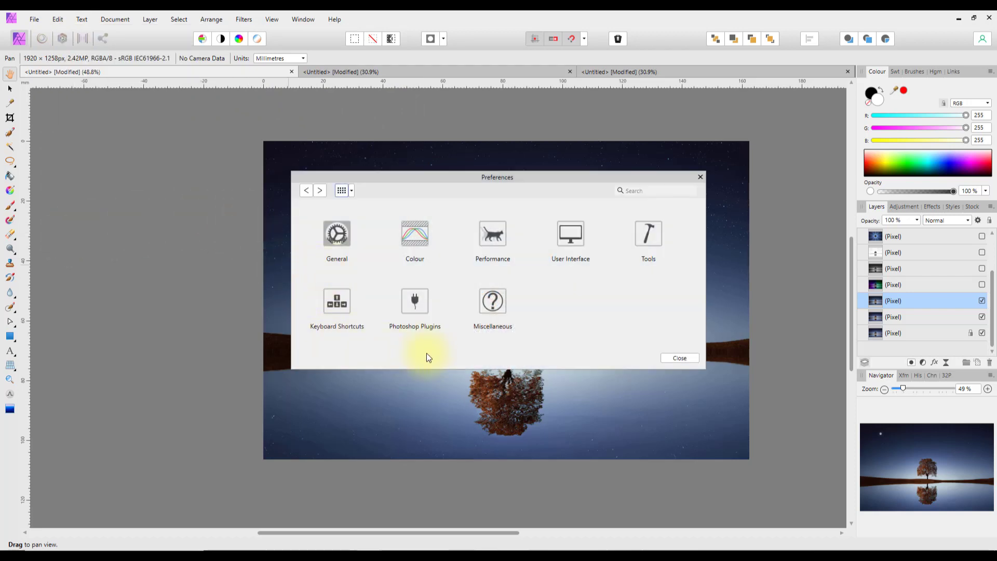
pyautogui.click(414, 304)
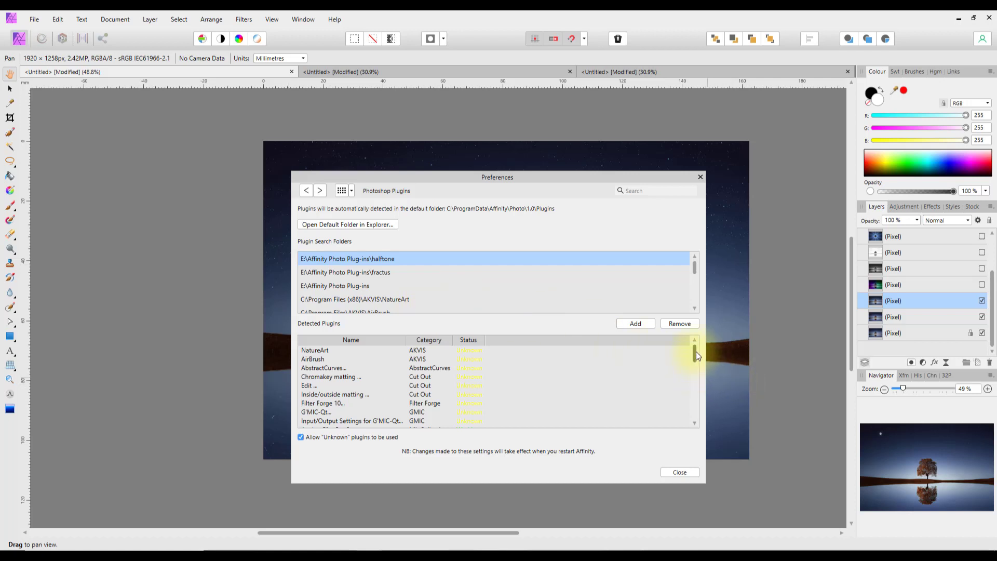
pyautogui.moveTo(696, 351)
pyautogui.mouseDown()
pyautogui.moveTo(697, 413)
pyautogui.moveTo(697, 351)
pyautogui.mouseUp()
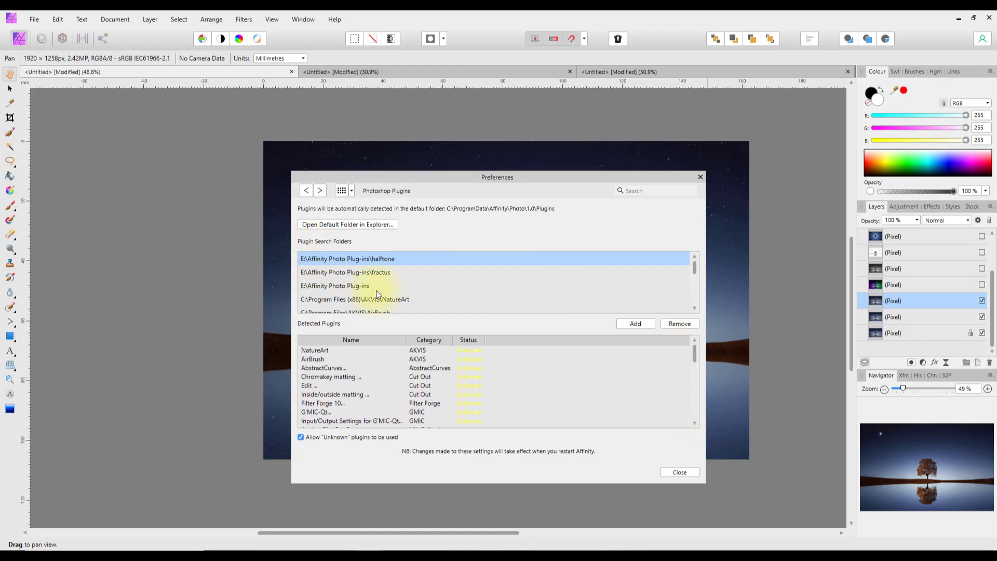
pyautogui.click(680, 472)
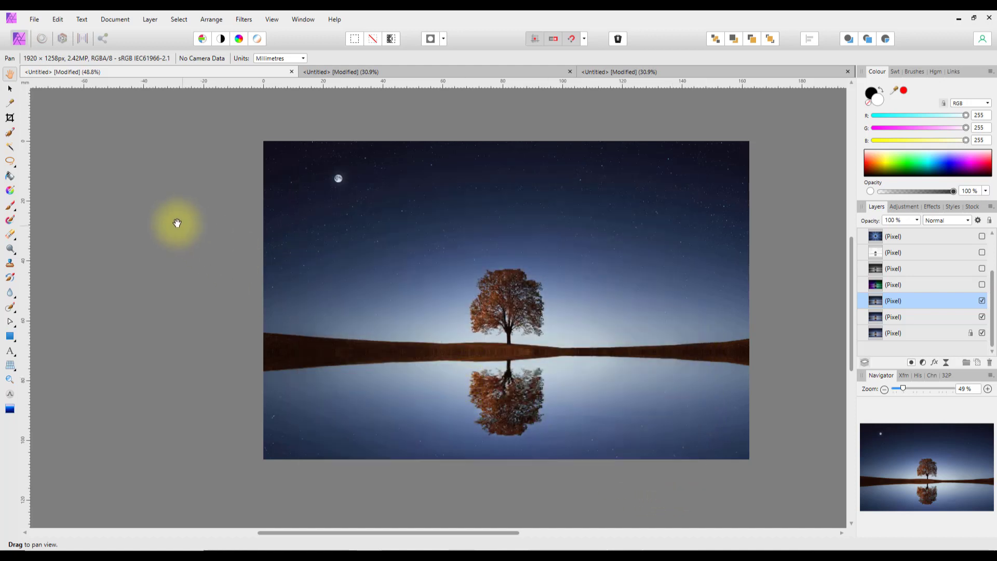
# Open the selected photo copy in the Topaz Studio 2 plugin.
pyautogui.click(247, 21)
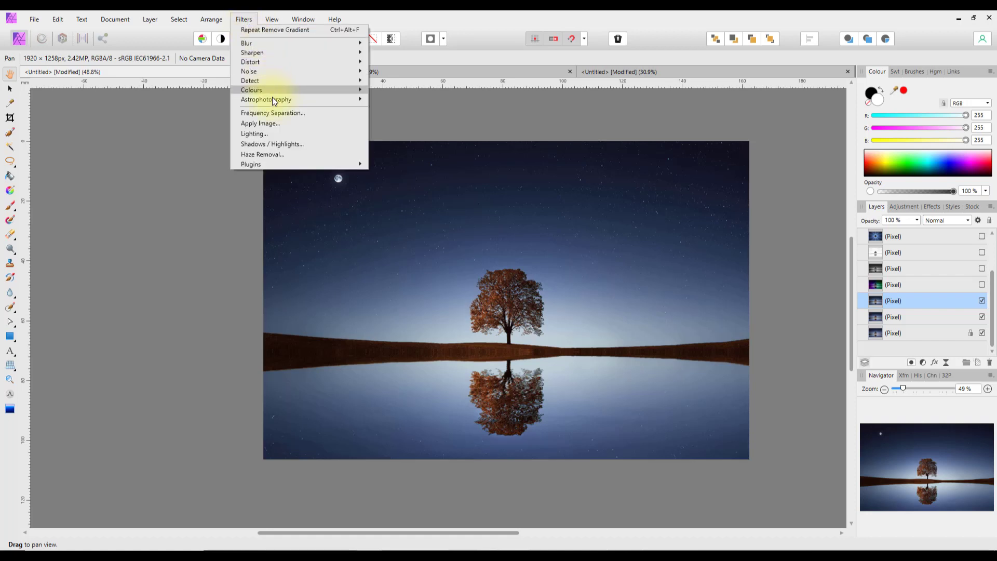
pyautogui.moveTo(288, 163)
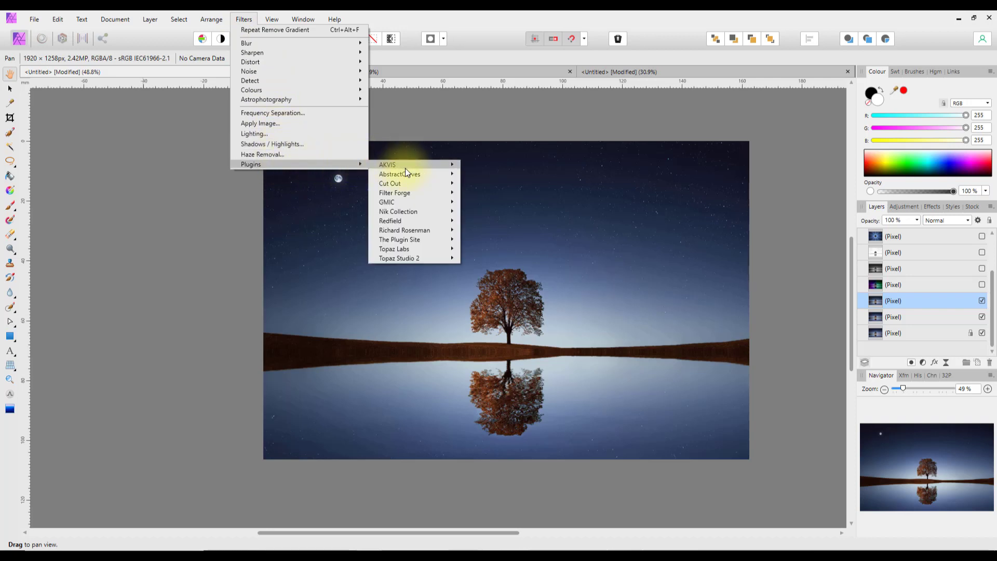
pyautogui.moveTo(405, 167)
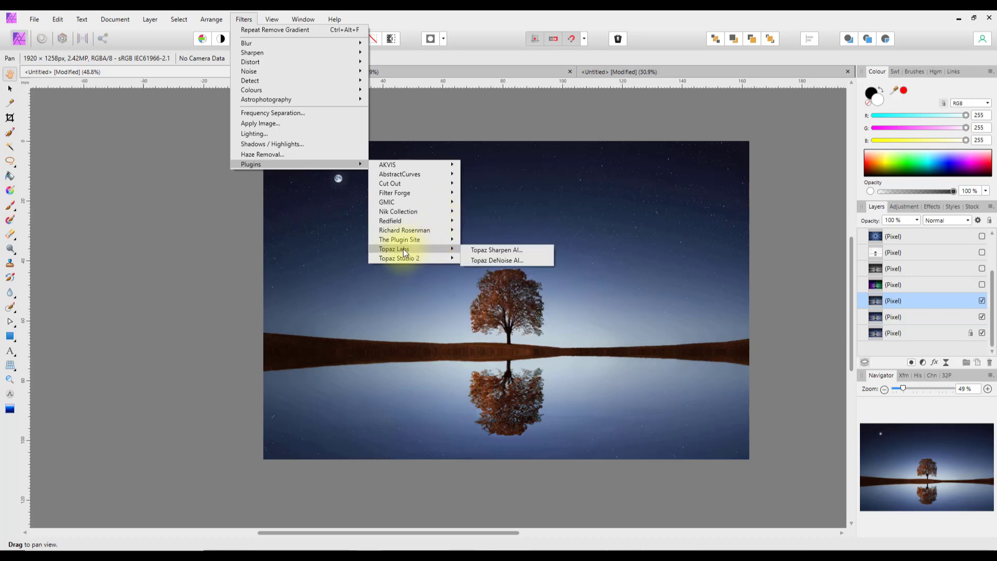
pyautogui.moveTo(432, 250)
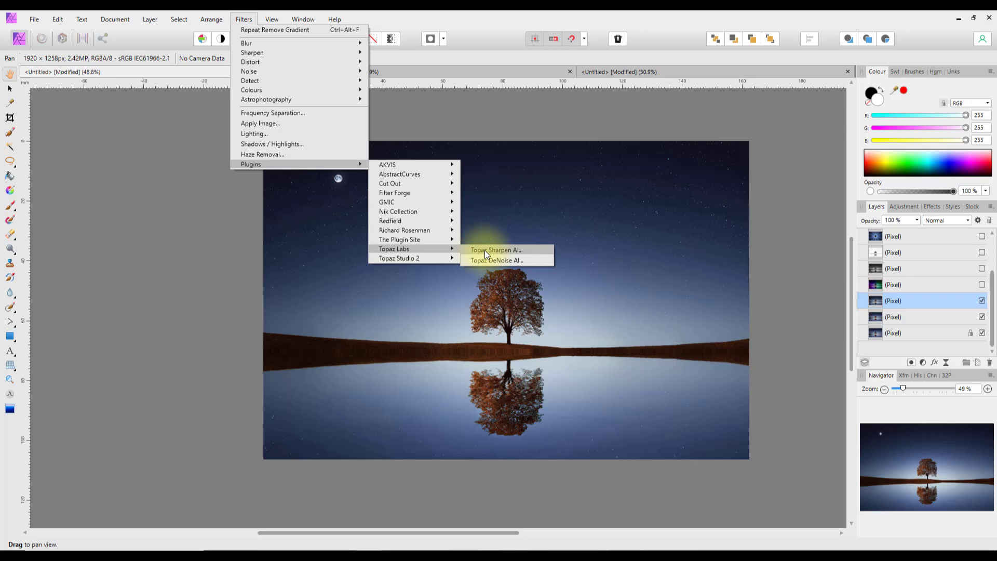
pyautogui.moveTo(388, 258)
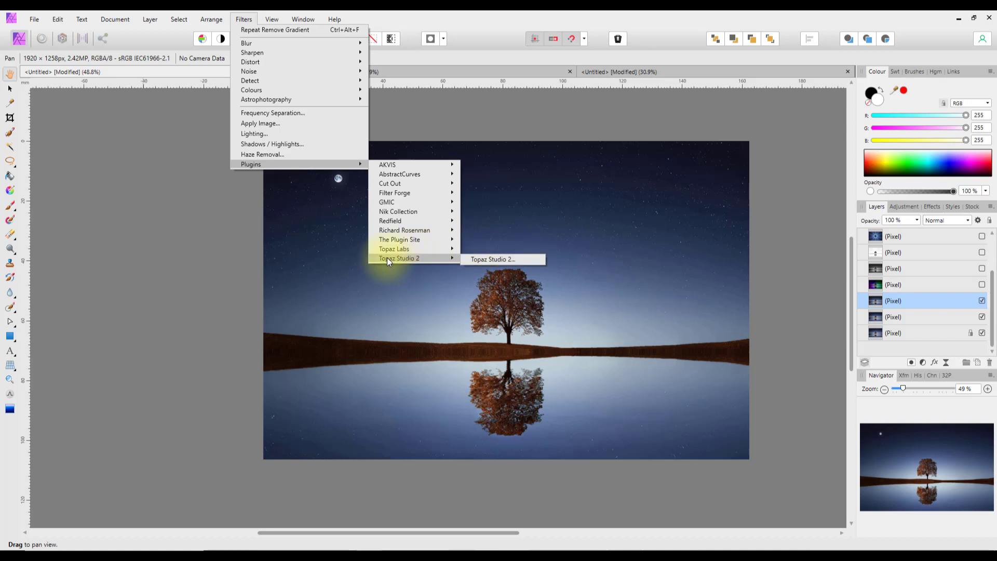
pyautogui.click(496, 260)
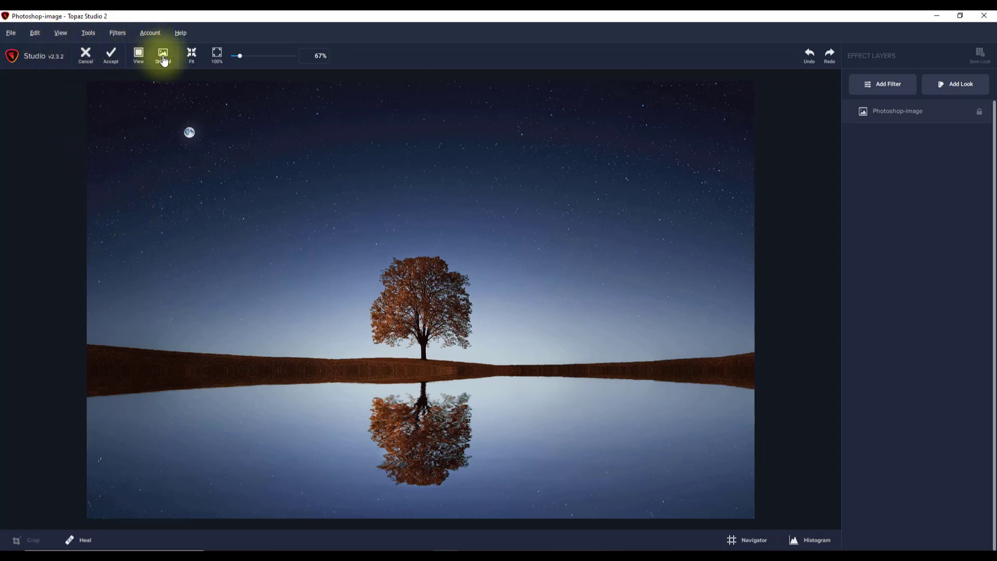
# Add a gray Film Grain filter with strength 0.68, size 4.68 and randomizer 0.42, and accept it.
pyautogui.click(885, 87)
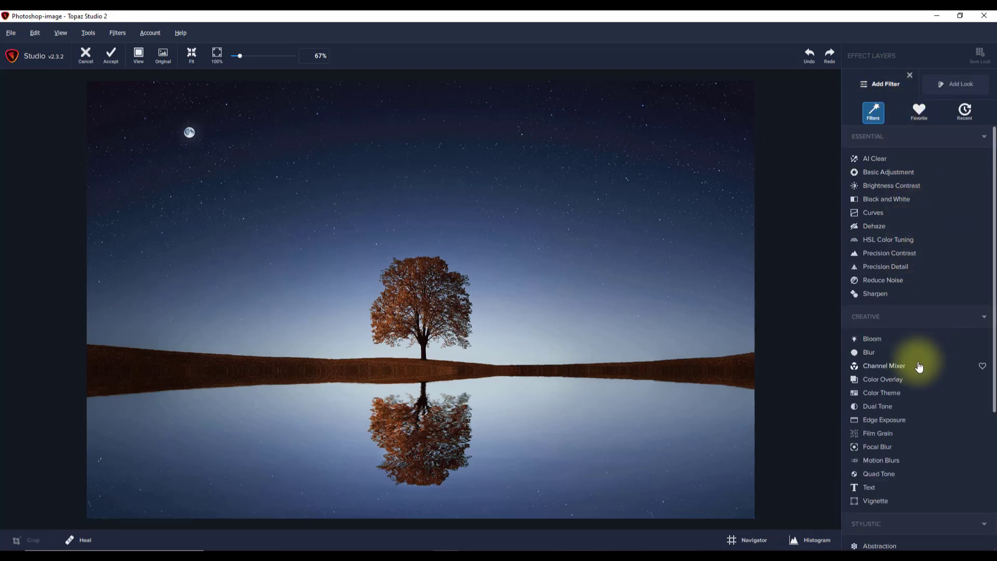
pyautogui.click(884, 439)
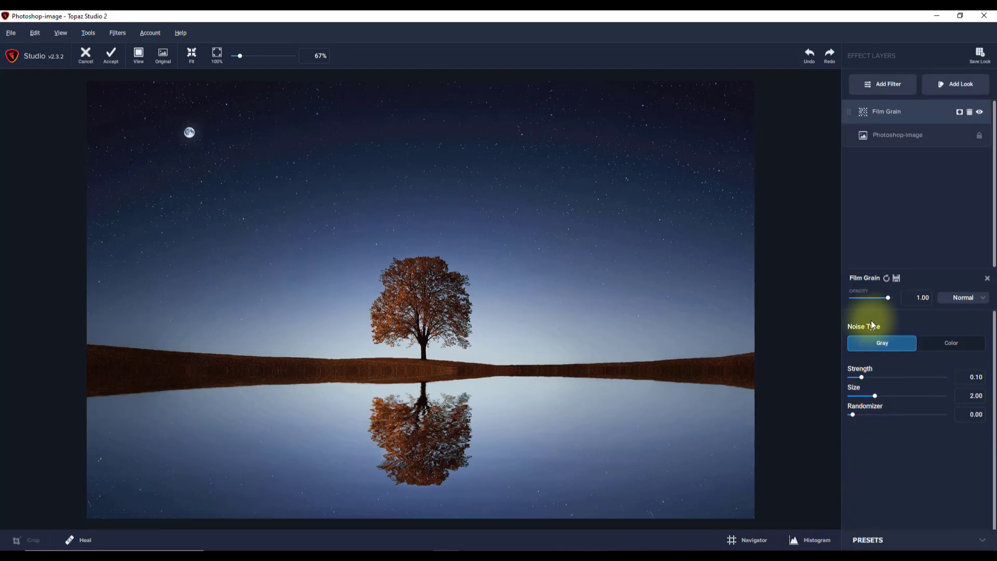
pyautogui.moveTo(861, 377); pyautogui.dragTo(890, 414)
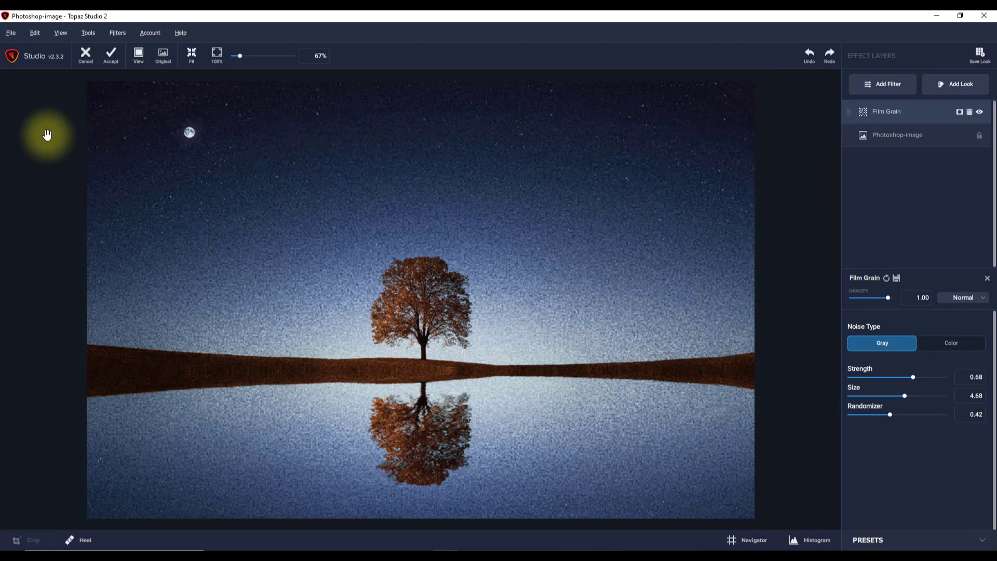
pyautogui.click(113, 61)
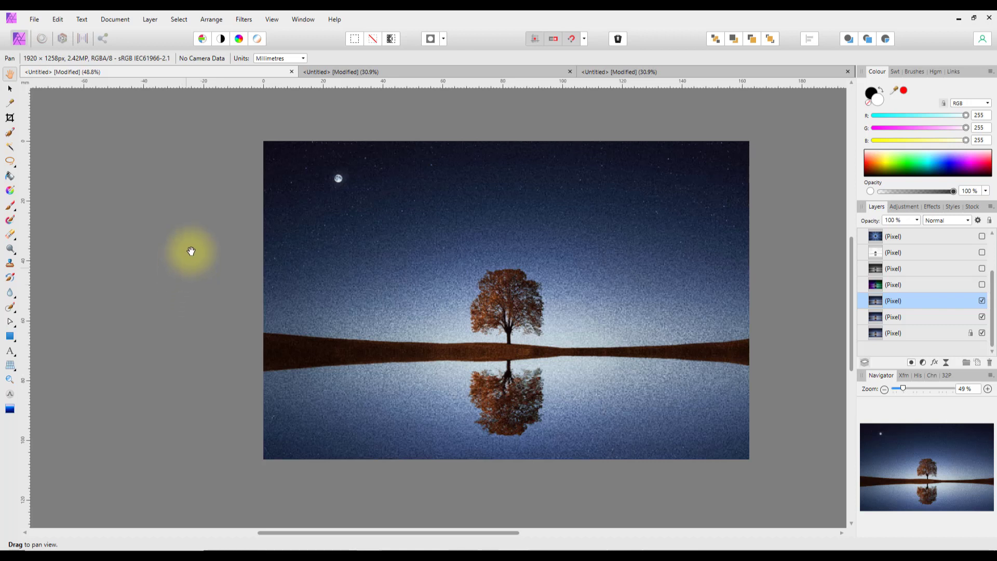
# Open the grainy photo in the Nik Collection's Silver Efex Pro 2 plugin and postpone the offered update.
pyautogui.click(243, 20)
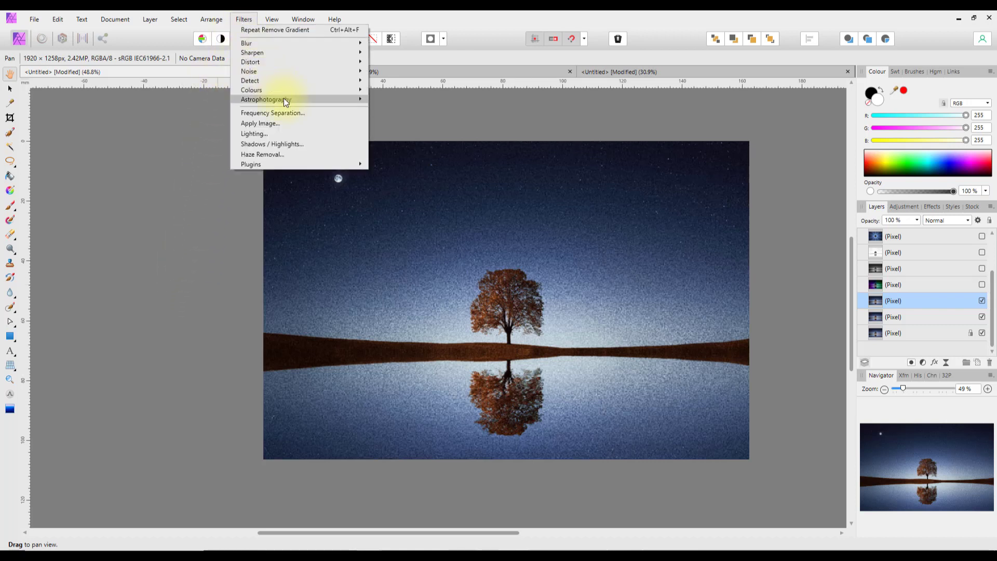
pyautogui.moveTo(349, 166)
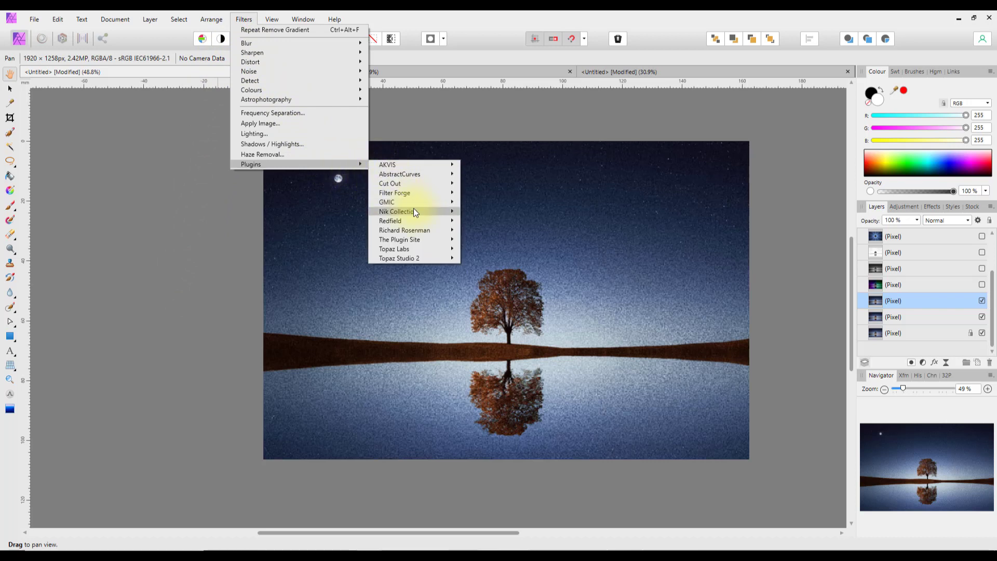
pyautogui.moveTo(428, 211)
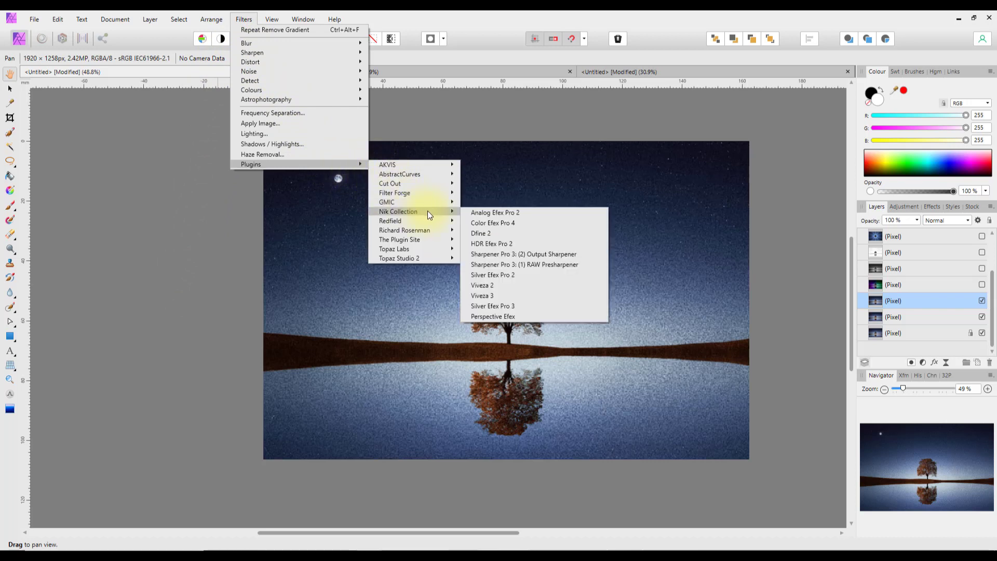
pyautogui.click(493, 276)
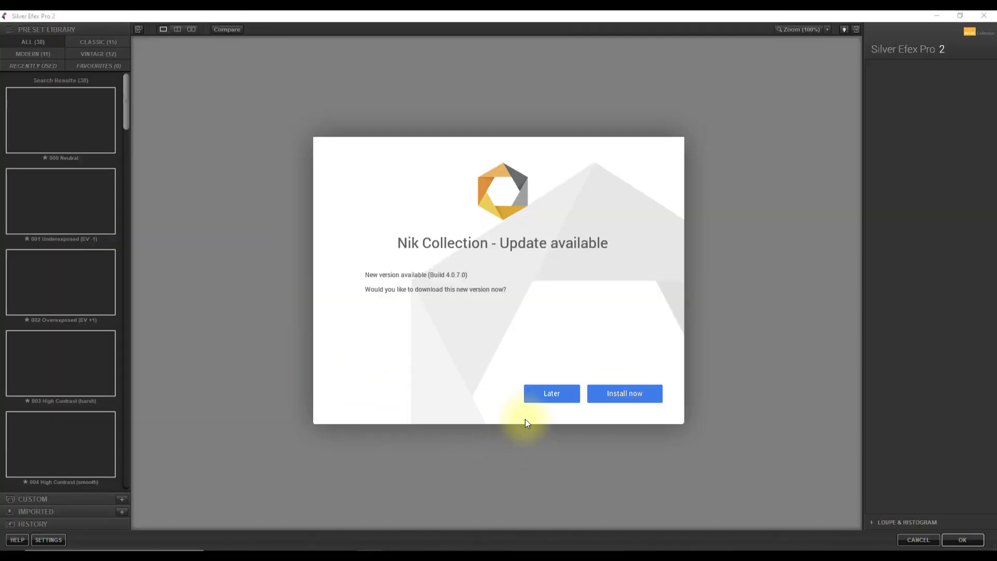
pyautogui.click(568, 394)
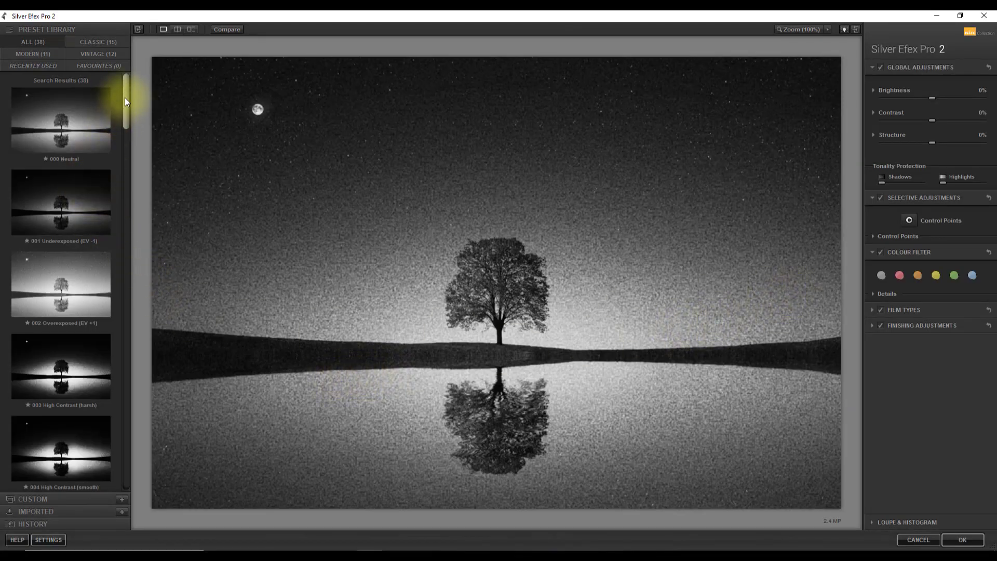
# Try the black-and-white presets 007 High Key 1, 015 Full Dynamic (harsh) and 019 Fine Art Process.
pyautogui.moveTo(125, 97); pyautogui.dragTo(126, 154)
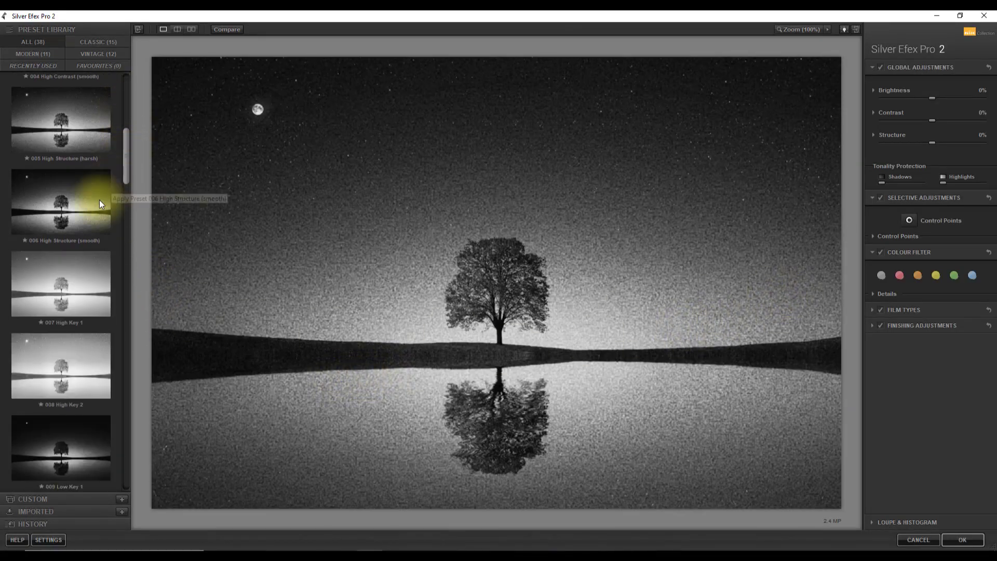
pyautogui.click(48, 295)
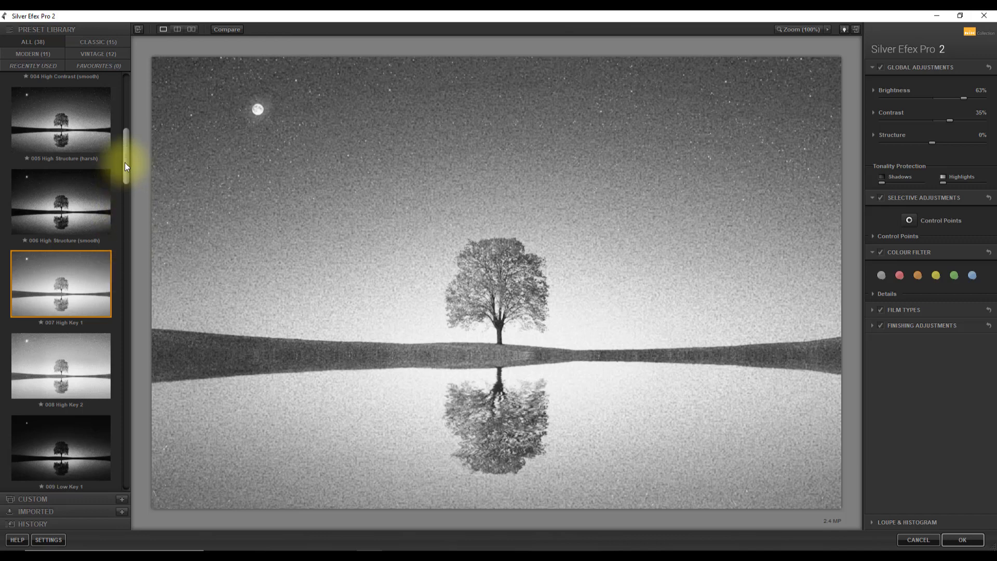
pyautogui.moveTo(124, 163); pyautogui.dragTo(126, 255)
pyautogui.click(73, 240)
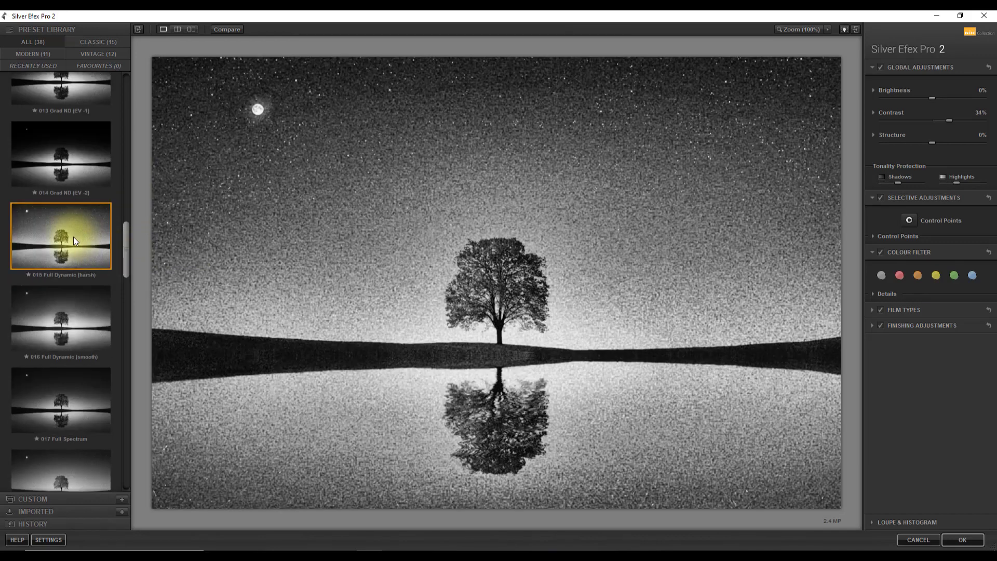
pyautogui.moveTo(126, 238); pyautogui.dragTo(136, 285)
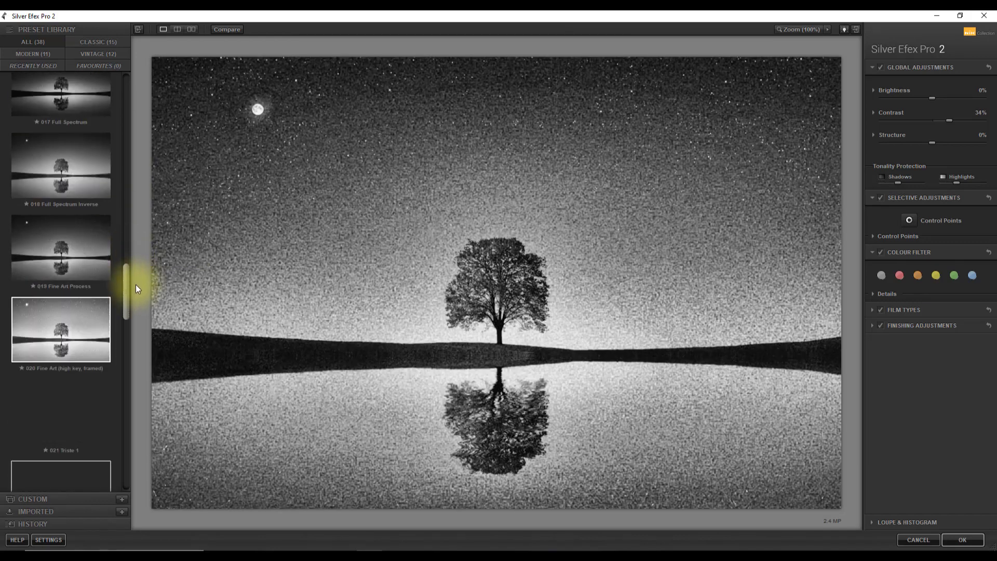
pyautogui.click(80, 263)
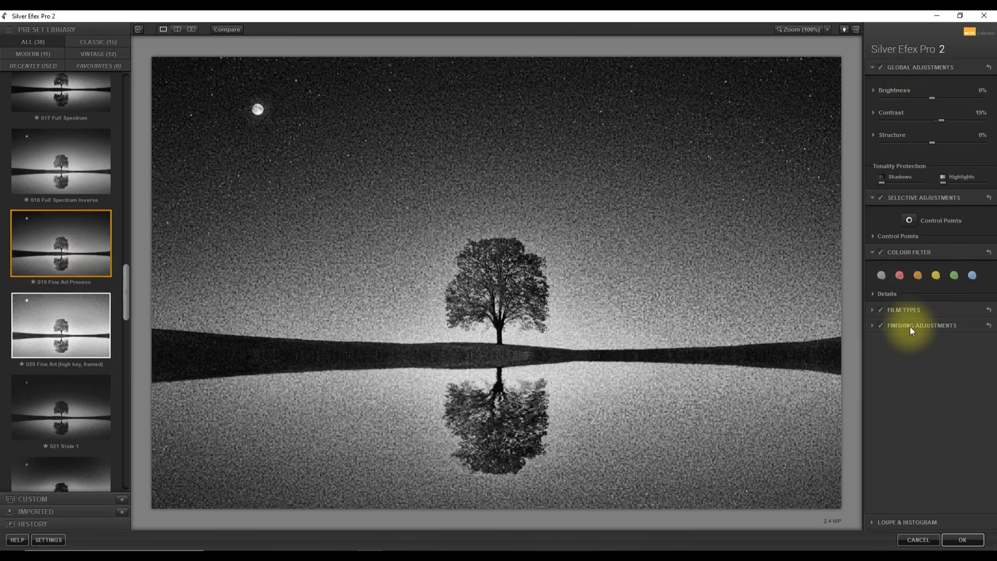
# Apply the 022 Triste 2 preset to the photo and accept the black-and-white conversion.
pyautogui.moveTo(127, 280); pyautogui.dragTo(126, 308)
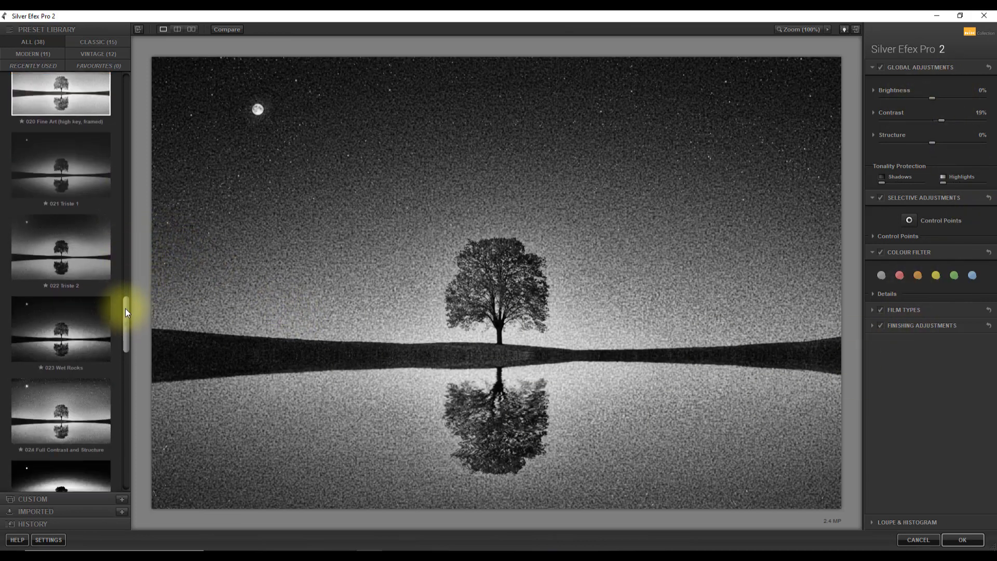
pyautogui.click(54, 260)
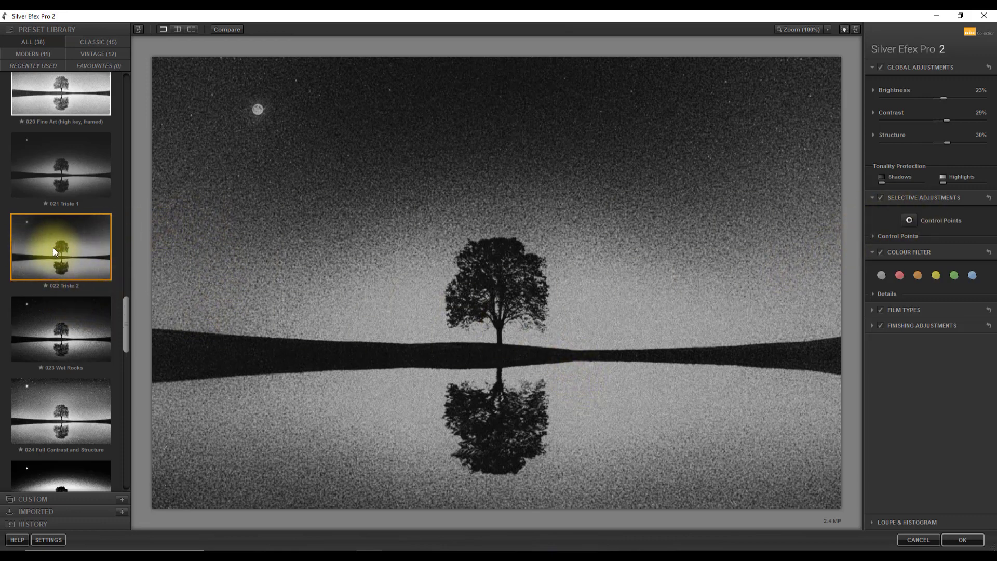
pyautogui.click(958, 540)
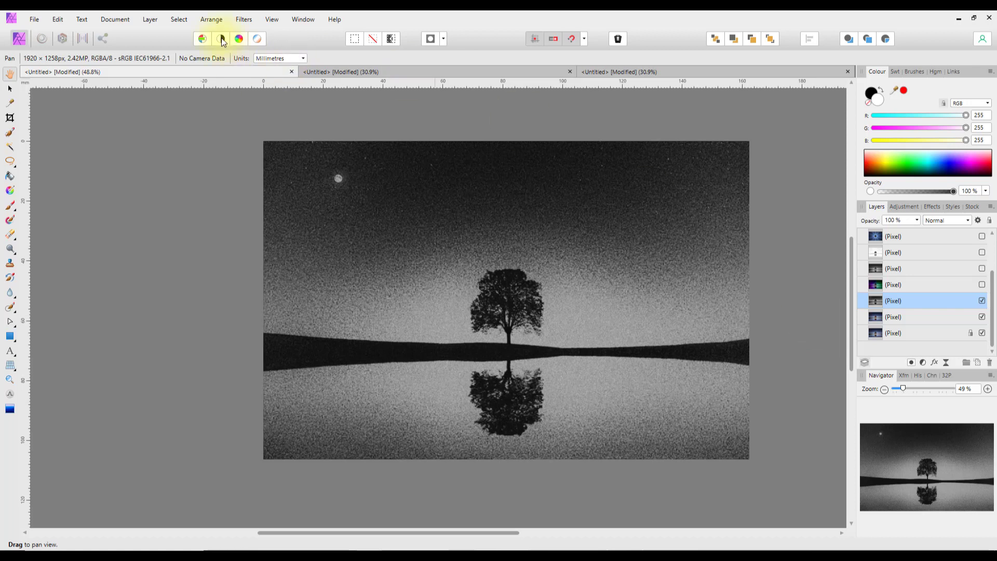
# Compare the destructive filters and plugins with the full list of live filters, without applying any.
pyautogui.click(251, 21)
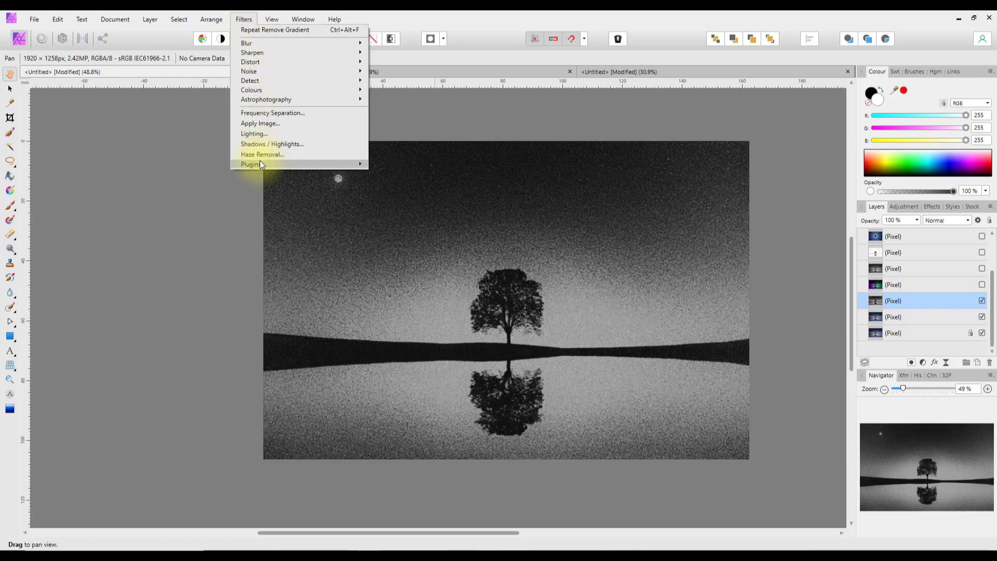
pyautogui.moveTo(260, 164)
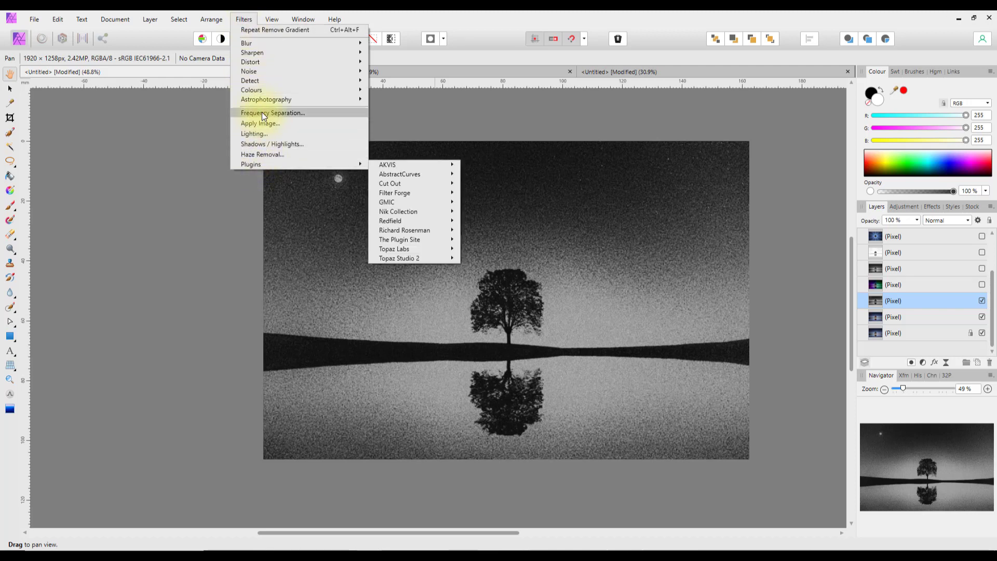
pyautogui.moveTo(264, 92)
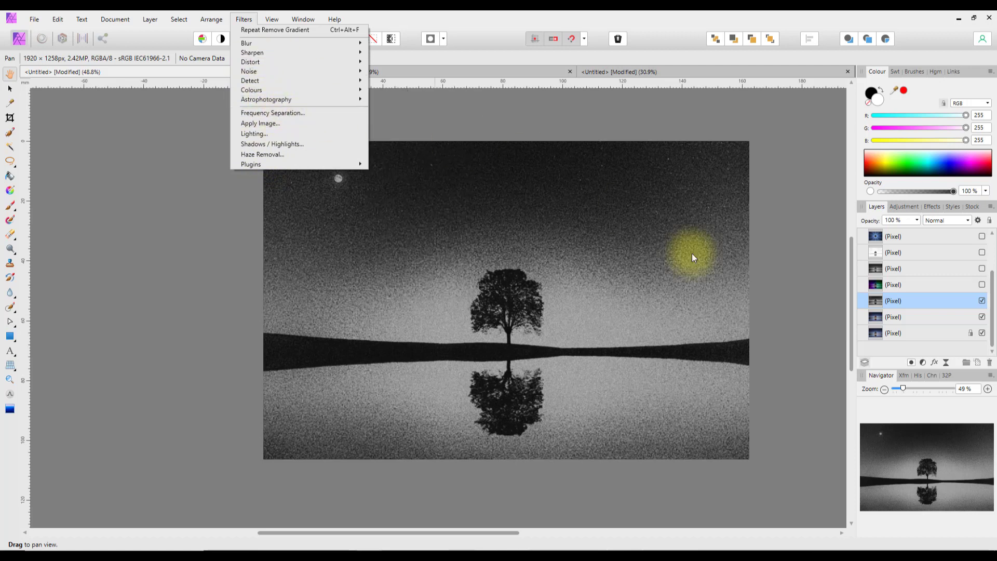
pyautogui.click(946, 363)
pyautogui.click(946, 363)
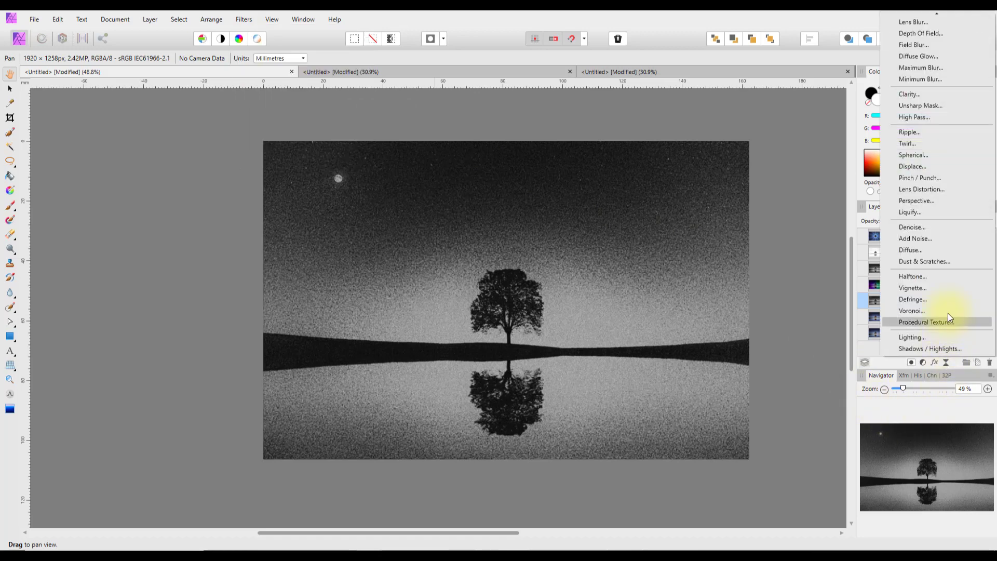
pyautogui.scroll(3, 958, 260)
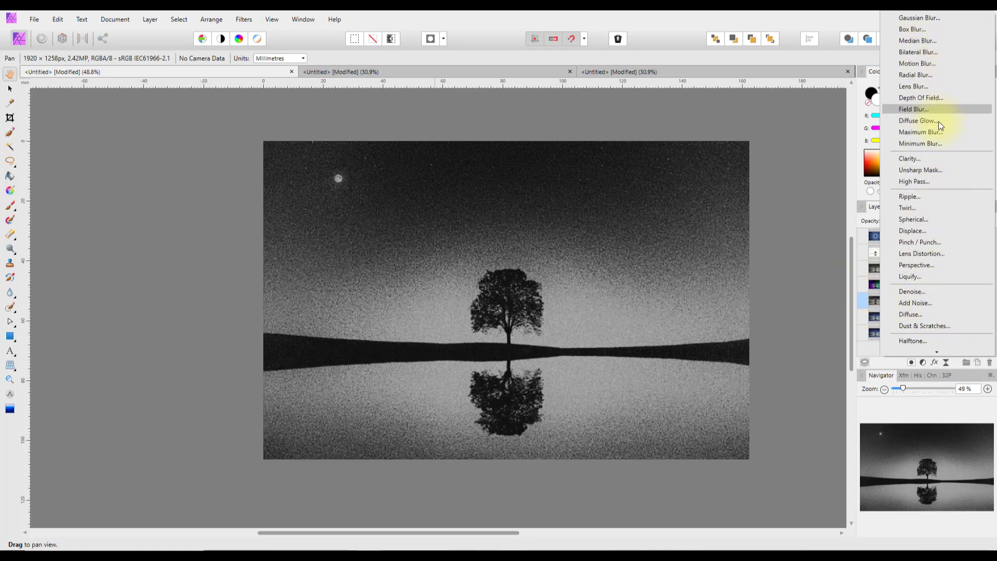
pyautogui.scroll(-3, 941, 231)
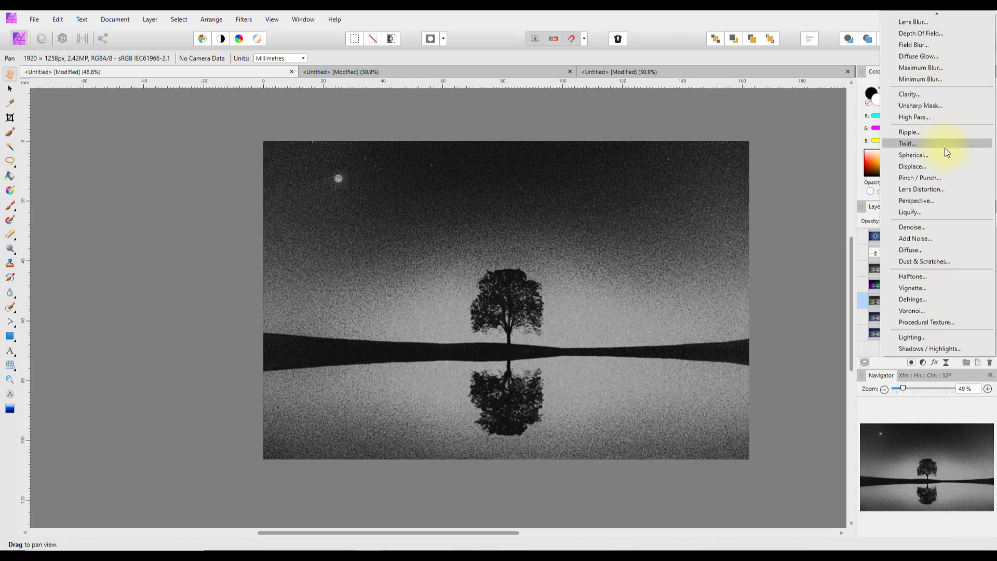
pyautogui.click(851, 263)
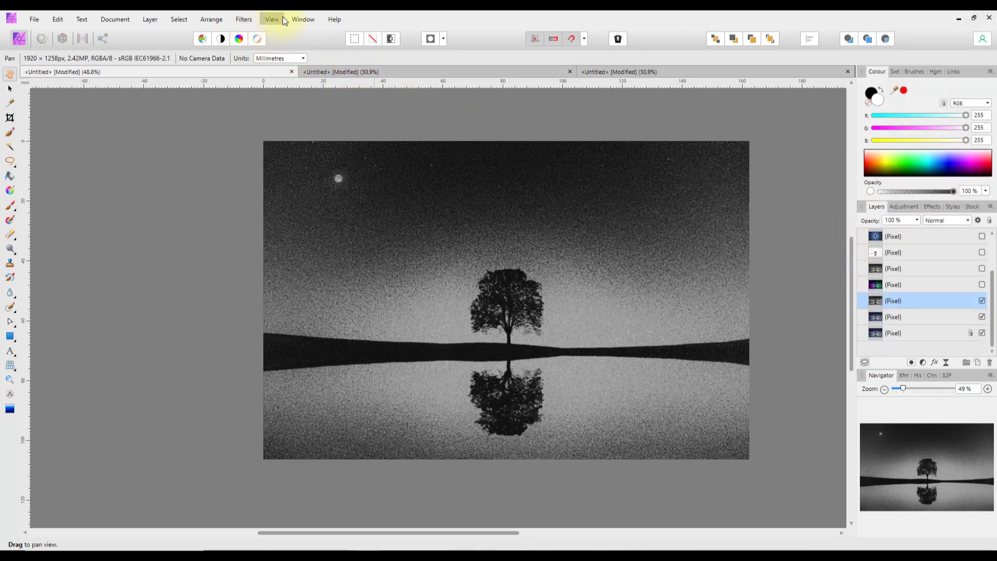